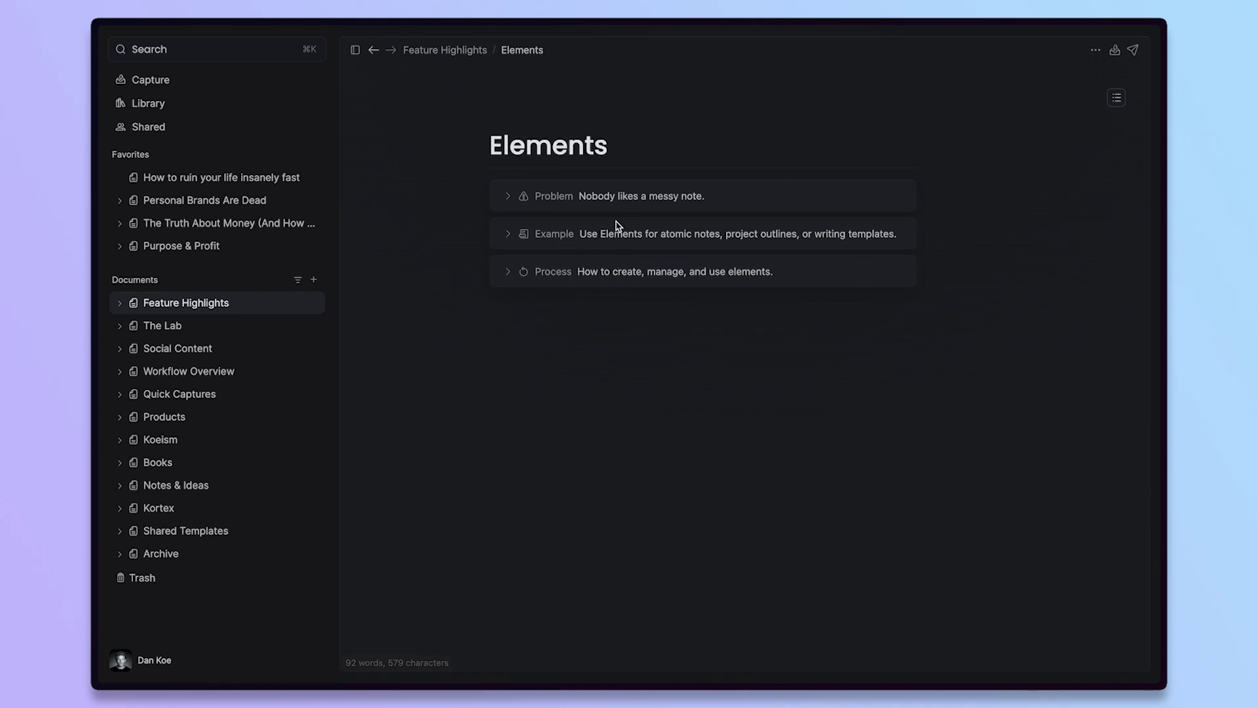
Expand Problem to show its bullets, then expand Example to list its linked templates
click(509, 196)
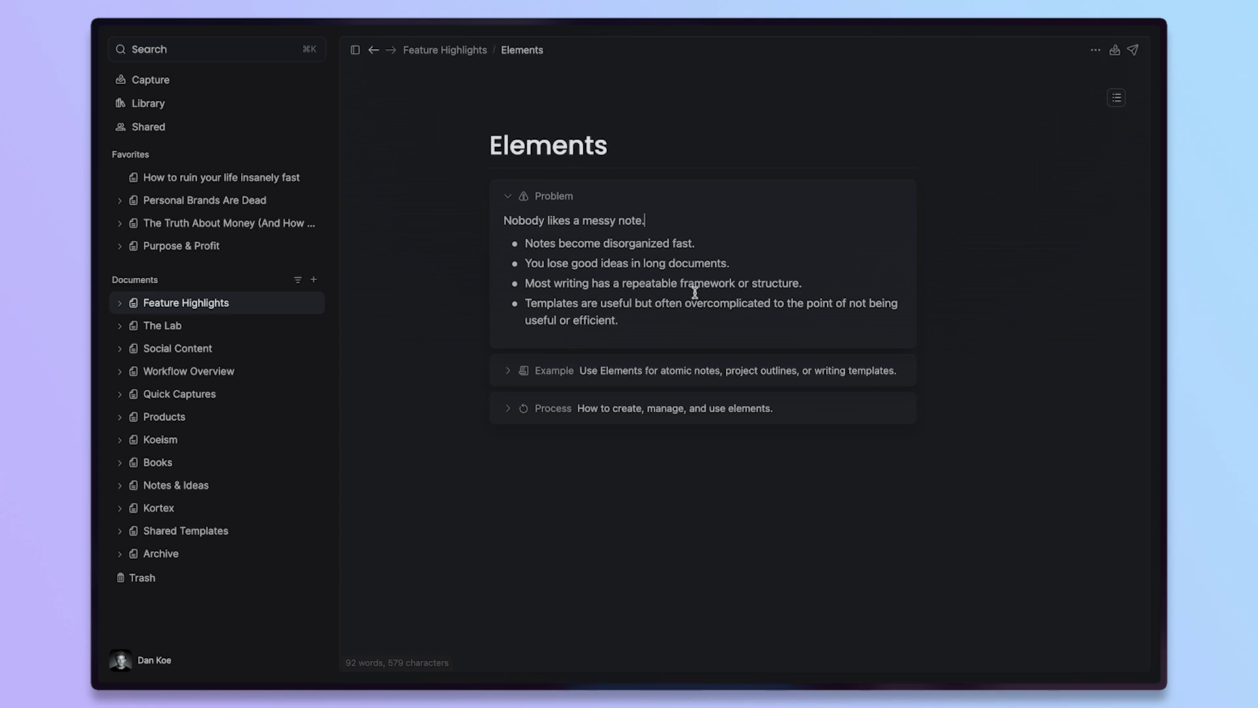
click(626, 321)
shift+click(522, 219)
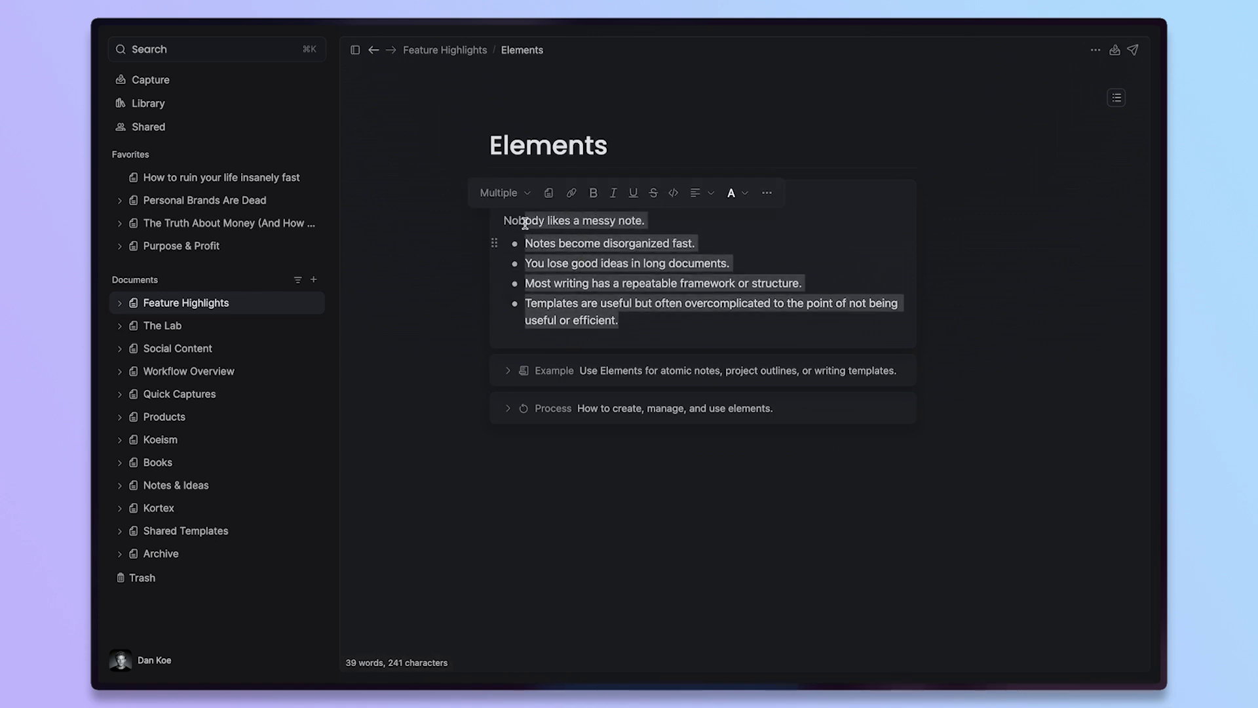
click(596, 421)
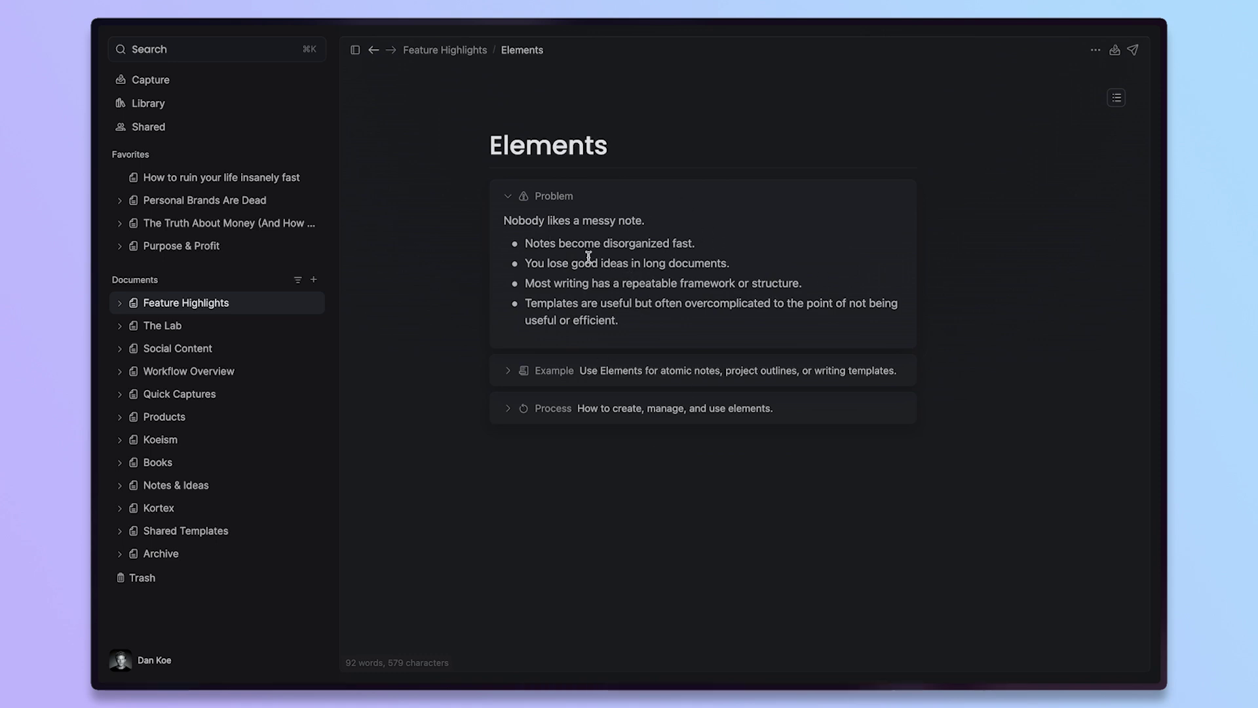
click(552, 283)
click(508, 371)
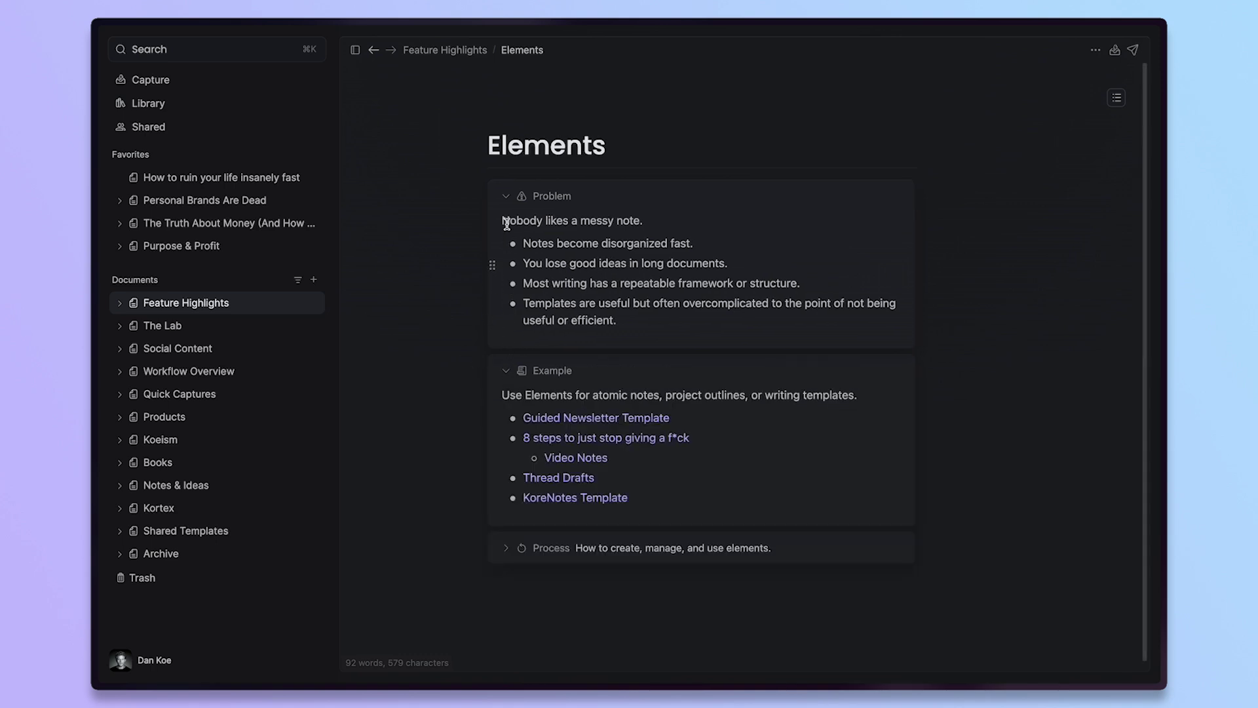
Collapse the Problem element and open Guided Newsletter Template in a side pane
click(506, 197)
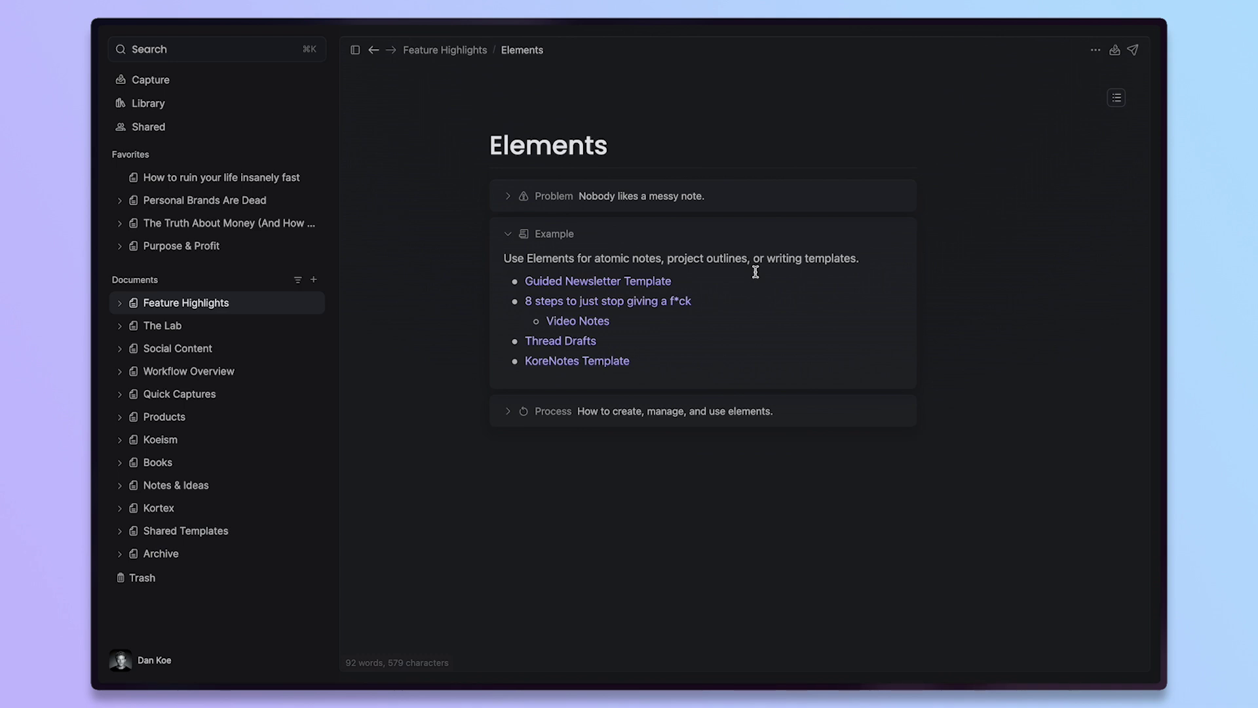
click(664, 281)
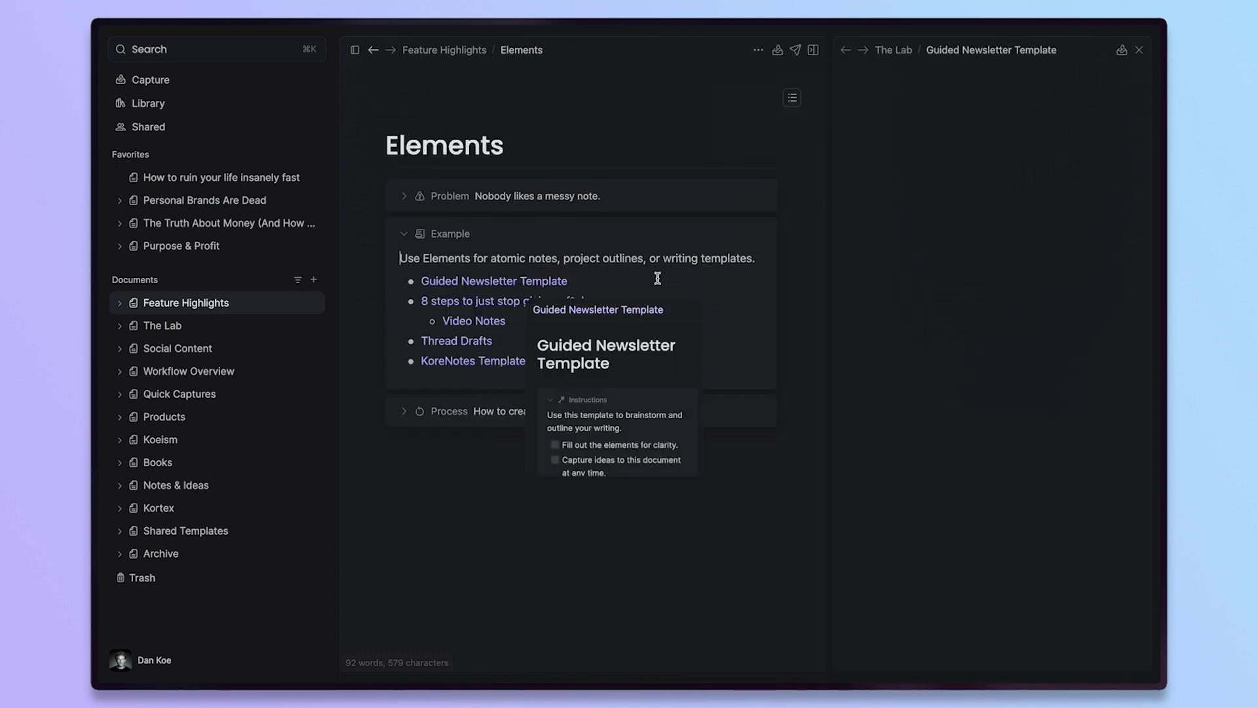
scroll(1005, 217, down, 2)
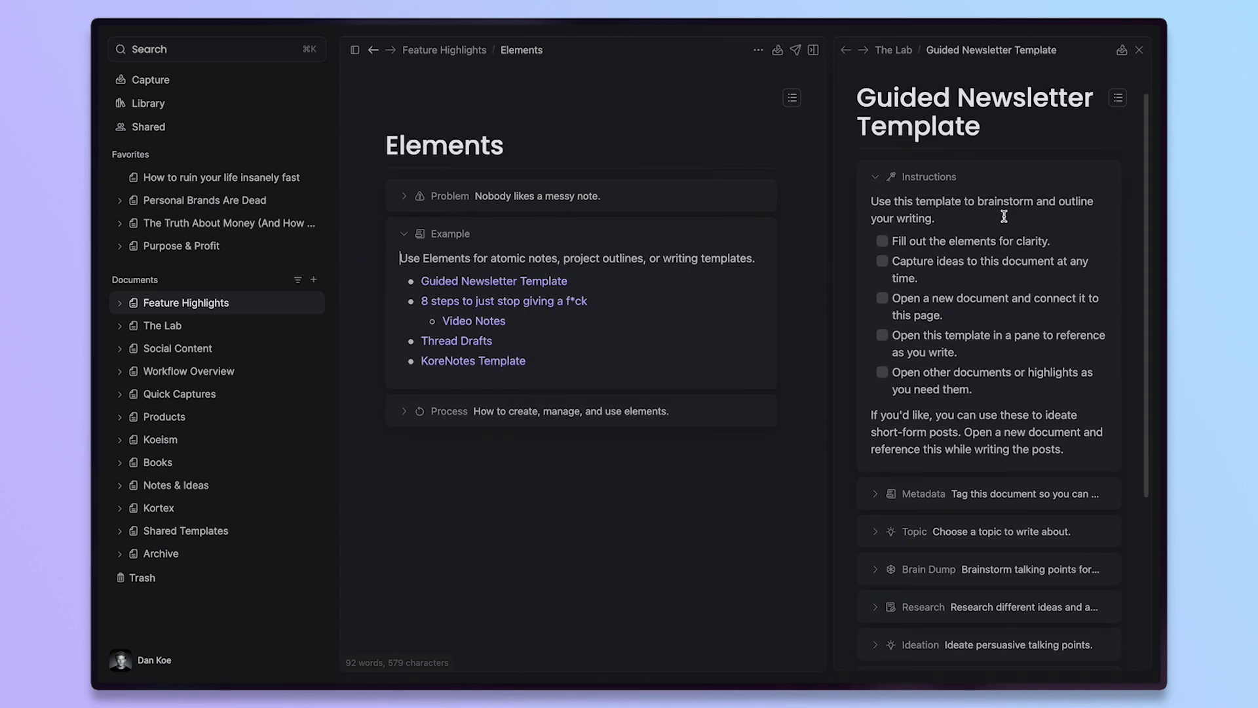
Widen the template pane and scroll through its Instructions checklist and elements
drag(829, 258, 748, 264)
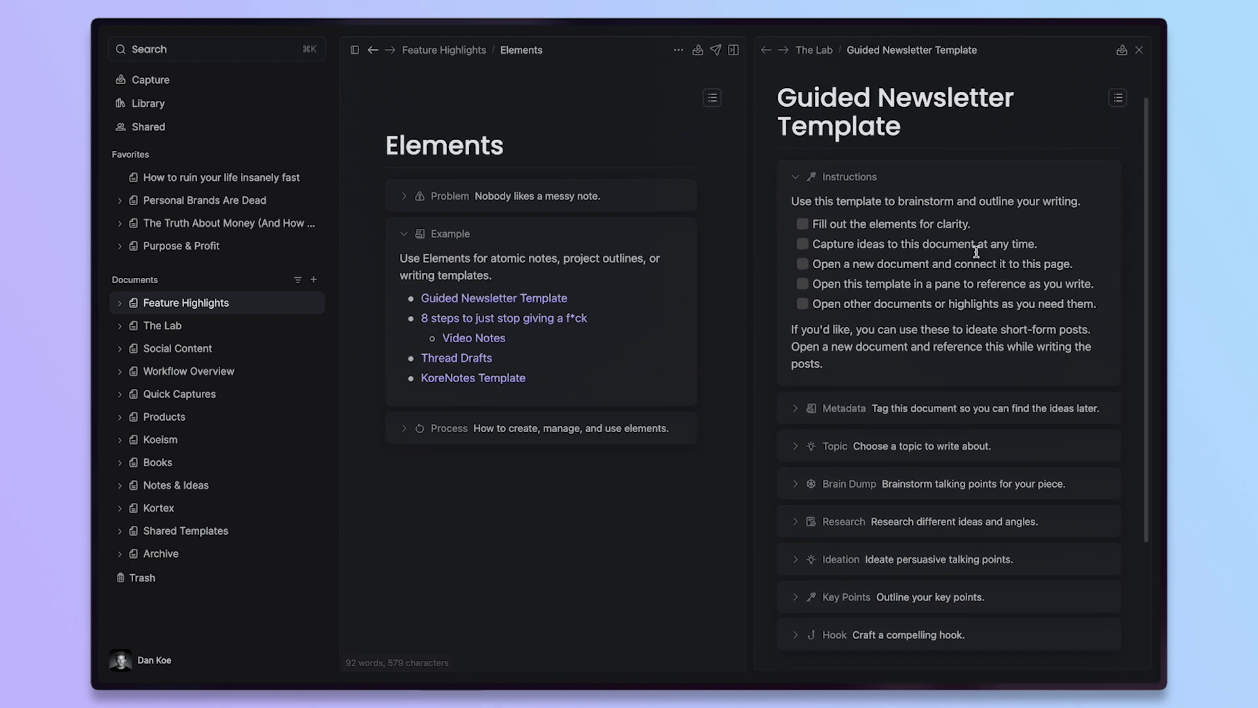
scroll(964, 248, down, 2)
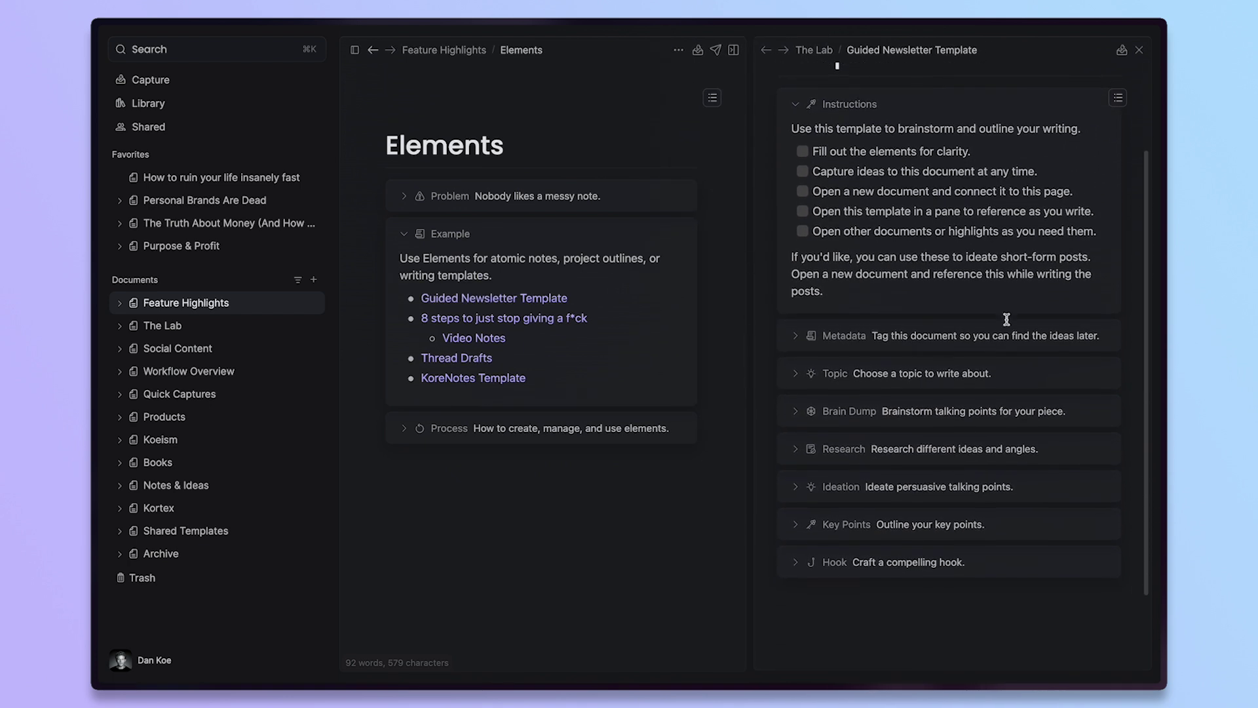
scroll(980, 399, up, 2)
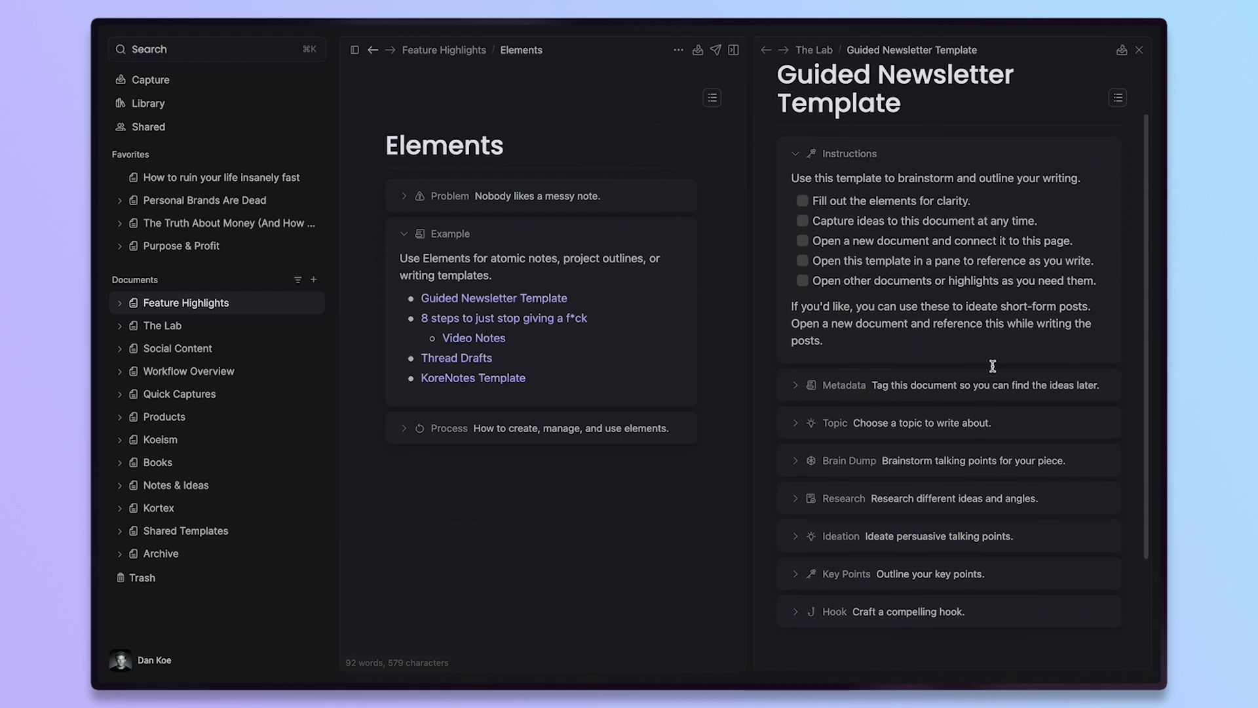
scroll(951, 338, down, 1)
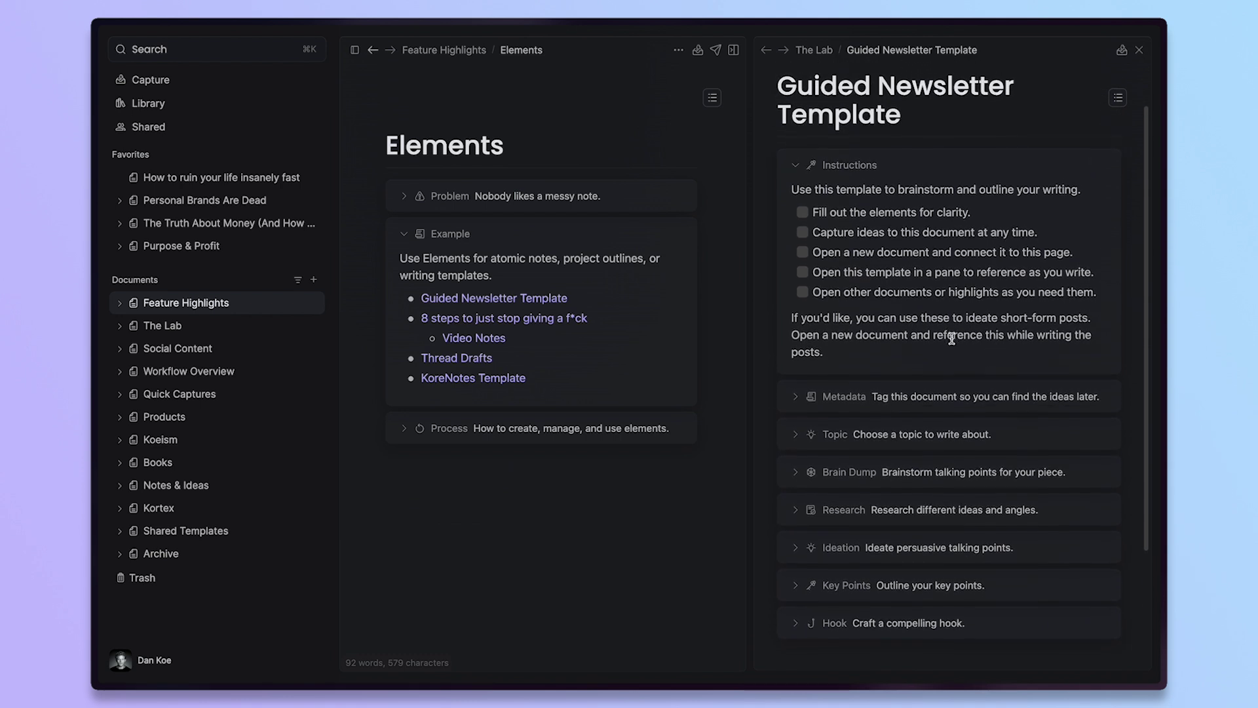
scroll(950, 332, down, 1)
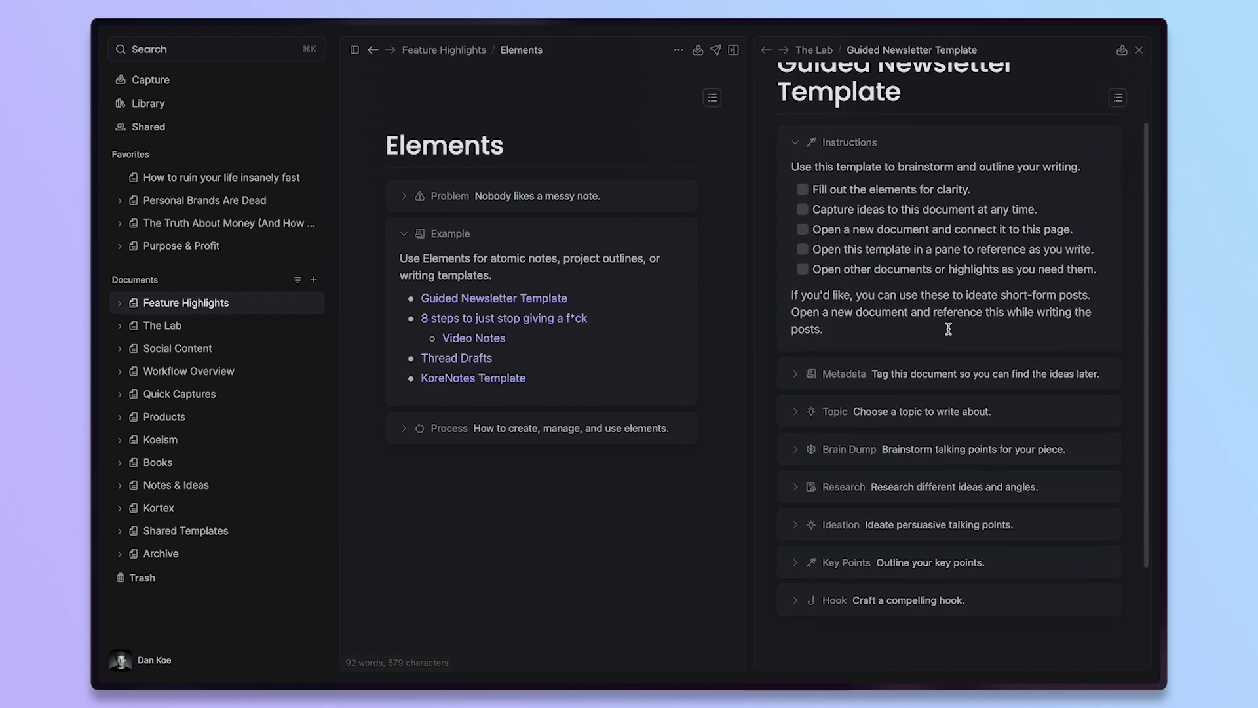
scroll(945, 263, up, 2)
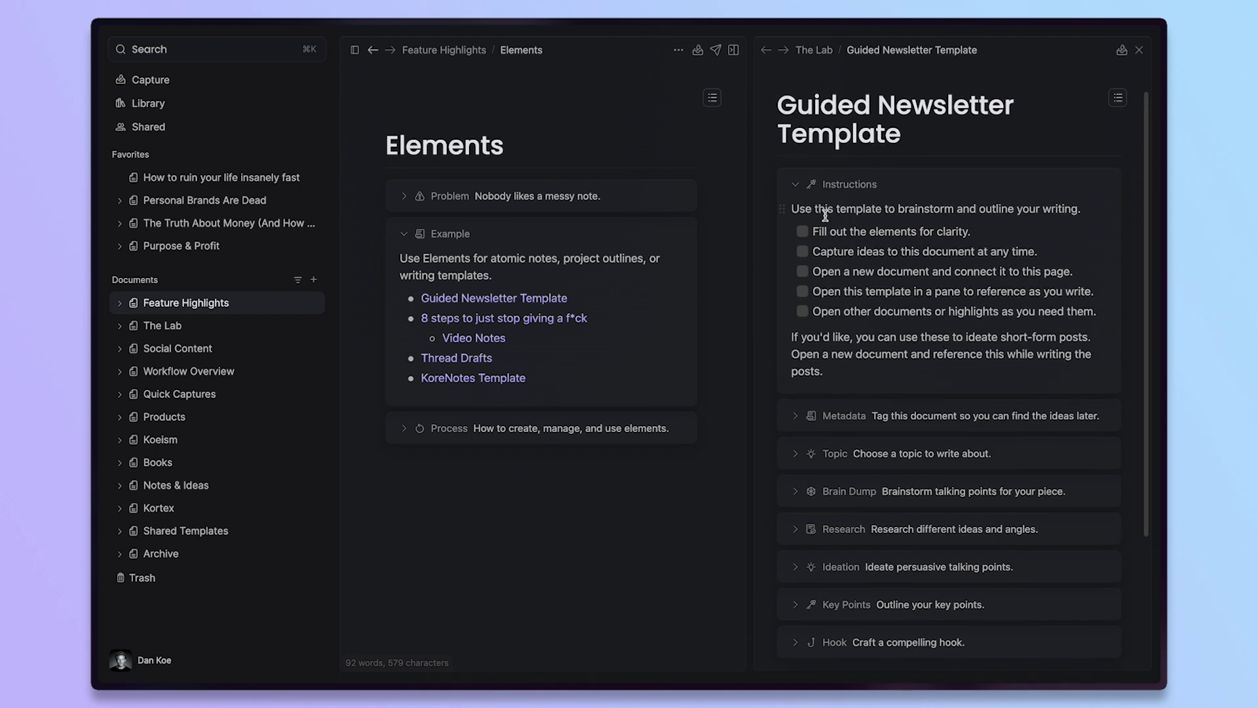
scroll(865, 249, down, 5)
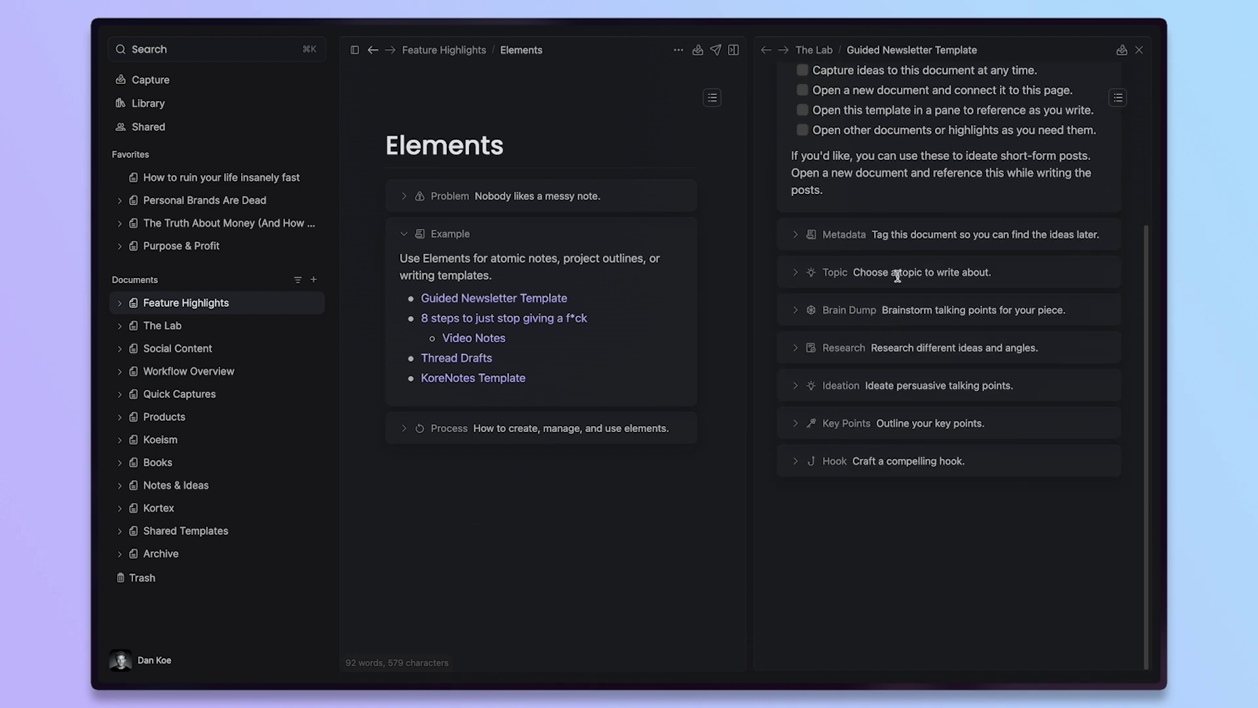
Expand and re-collapse the template's Metadata, Topic, Brain Dump and Research elements
click(797, 237)
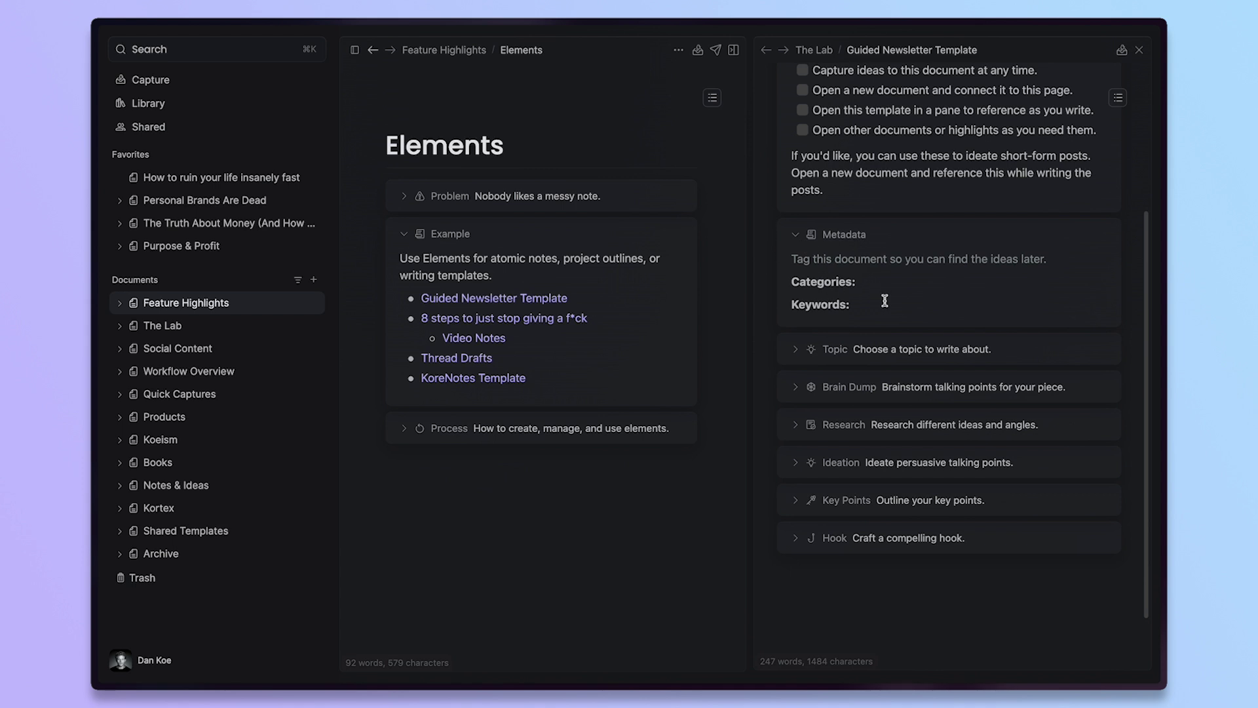
click(796, 238)
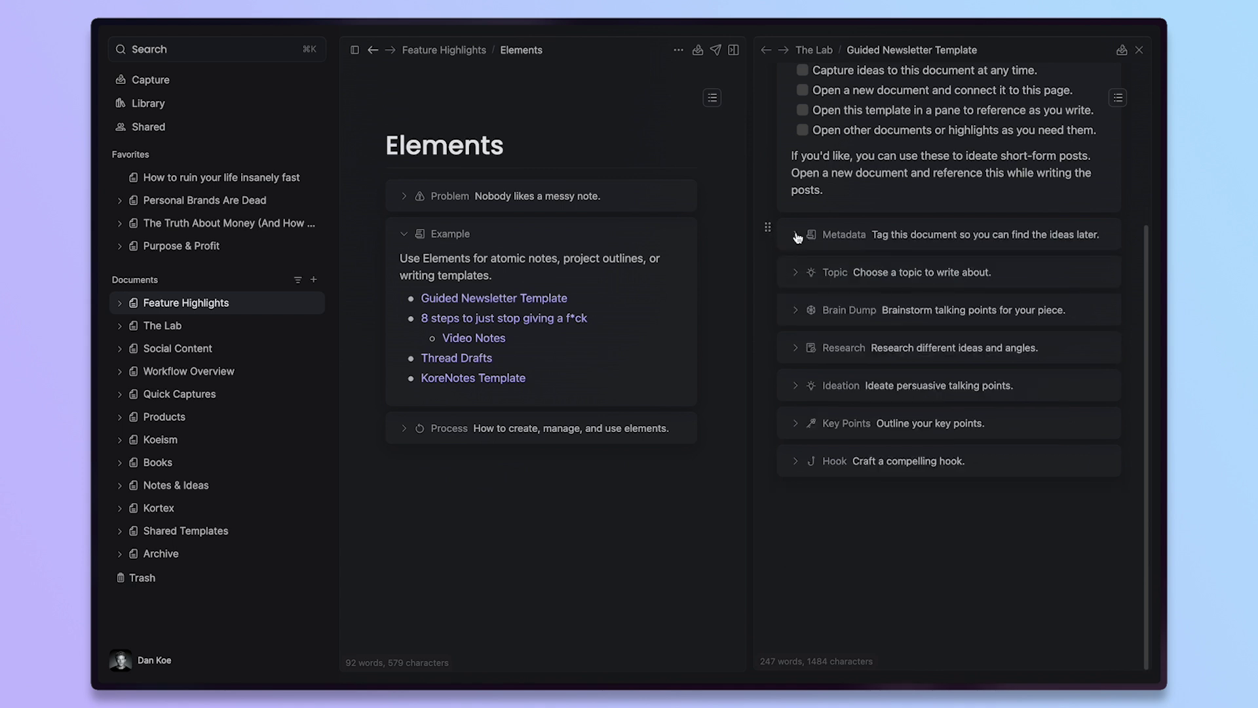
click(795, 274)
click(795, 274)
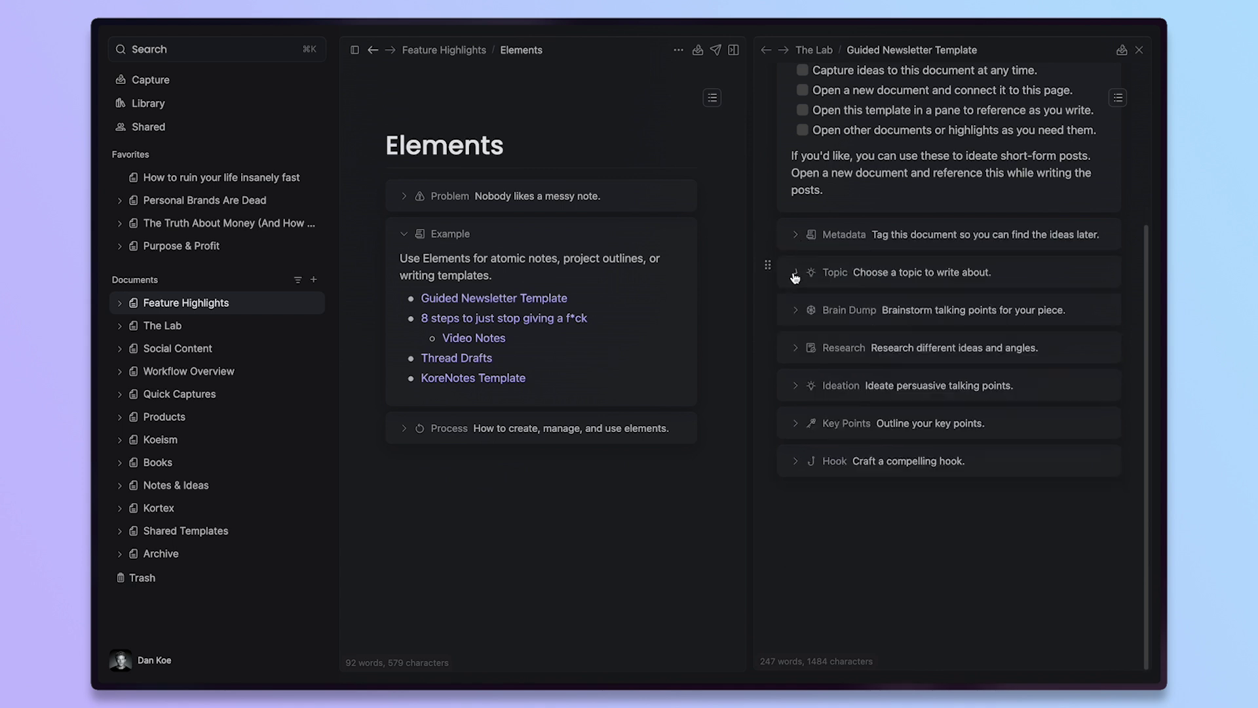
click(796, 312)
click(797, 313)
click(795, 349)
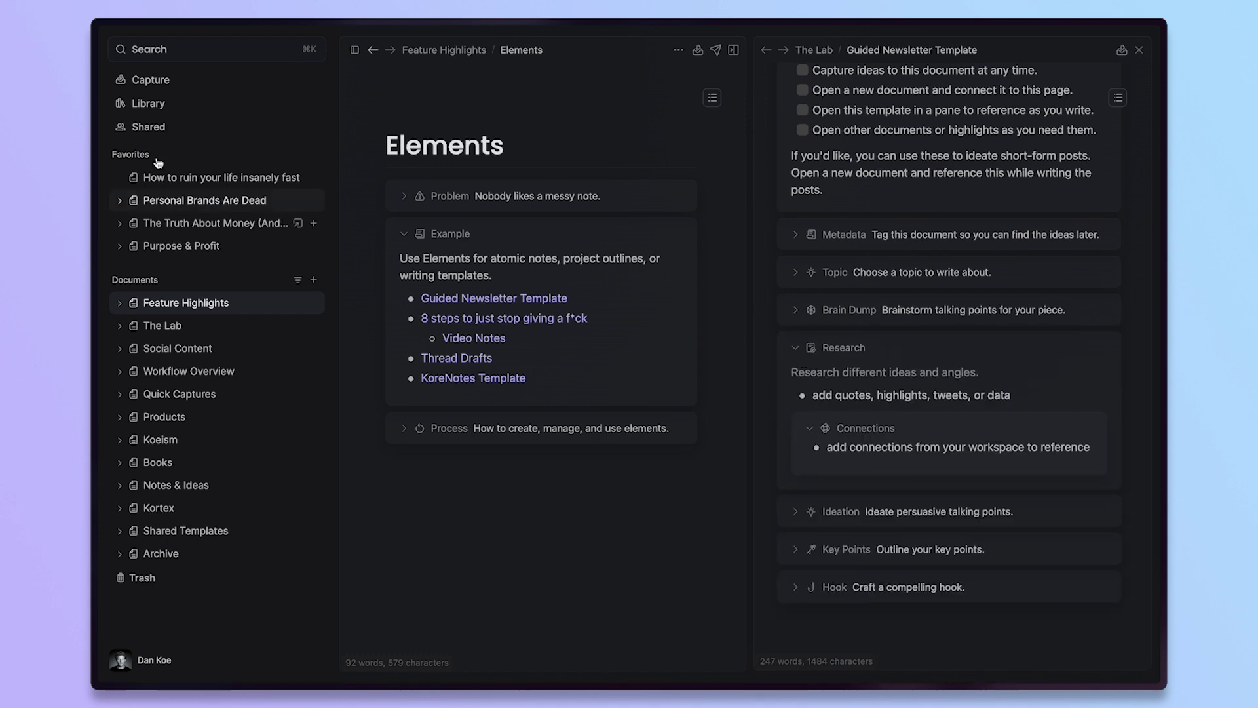
click(796, 348)
Expand Ideation and Key Points and scroll through their sub-elements
click(796, 386)
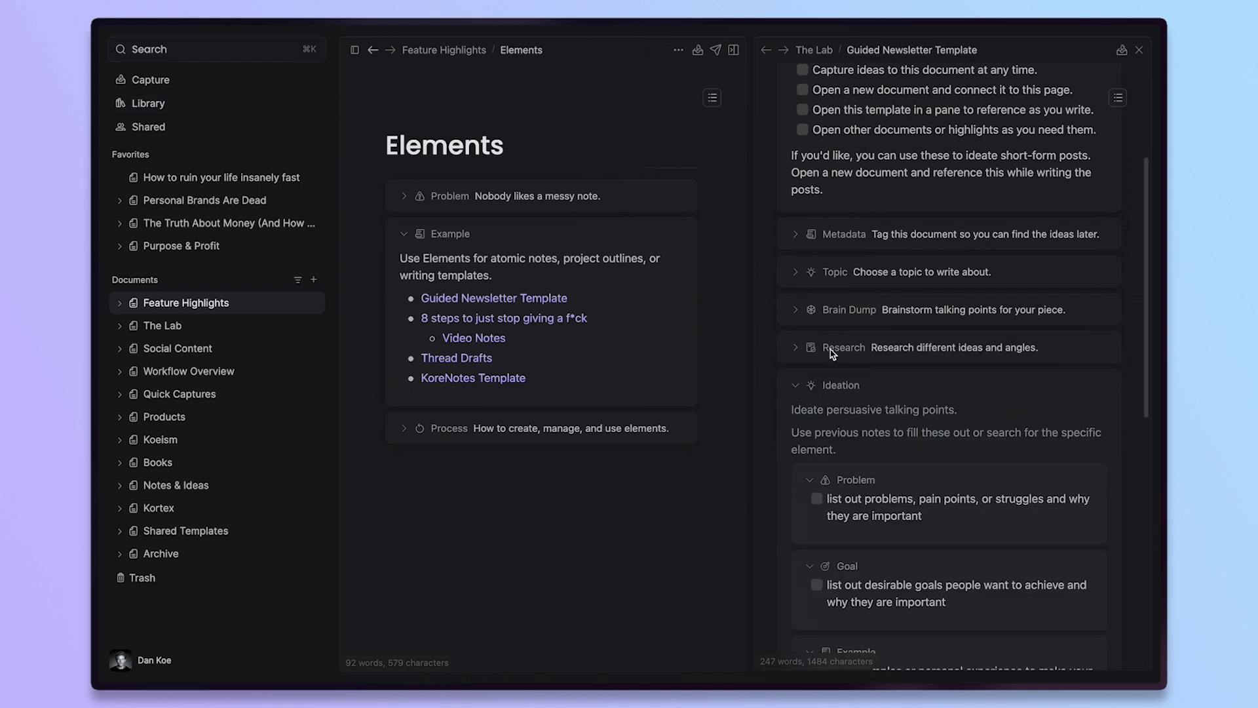
scroll(852, 337, down, 3)
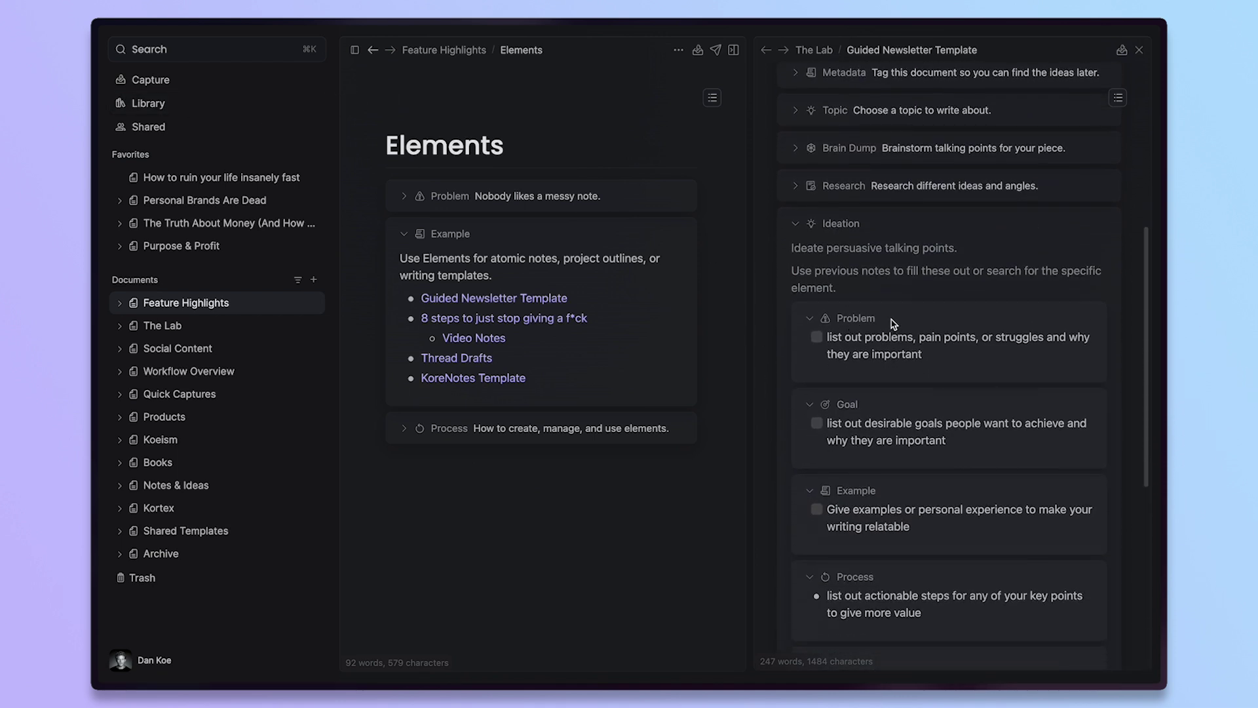
scroll(894, 324, down, 4)
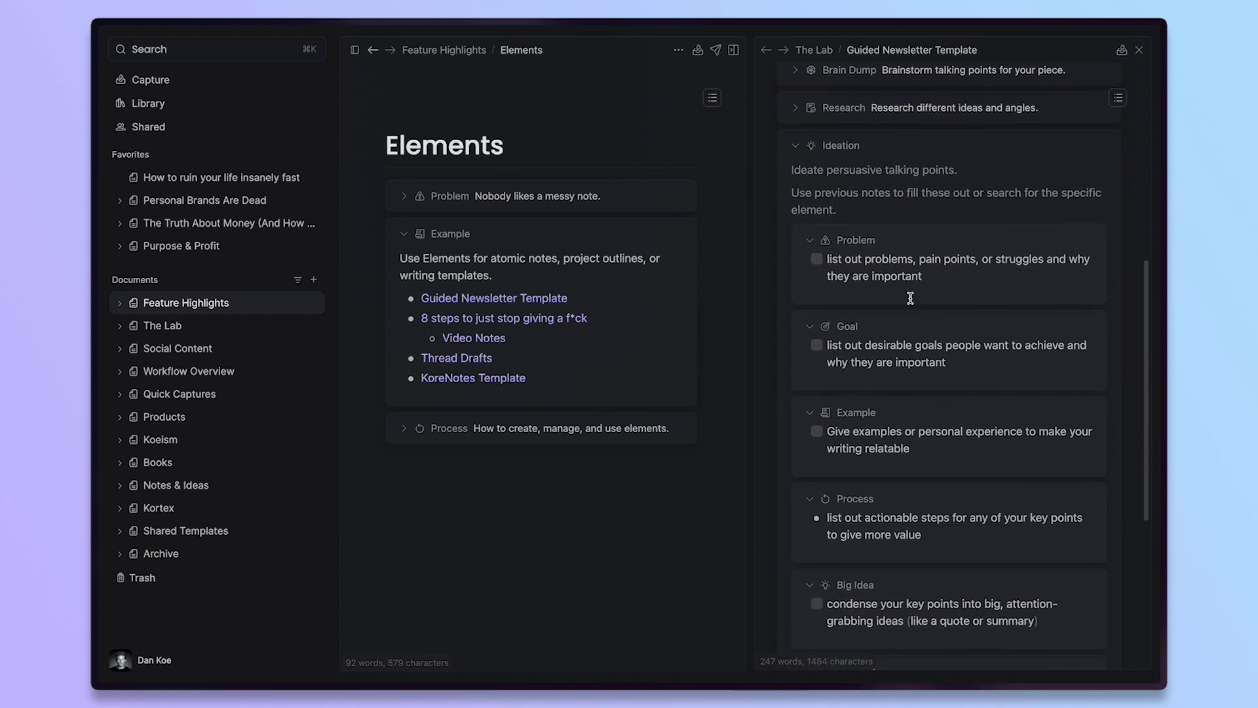
scroll(852, 262, up, 1)
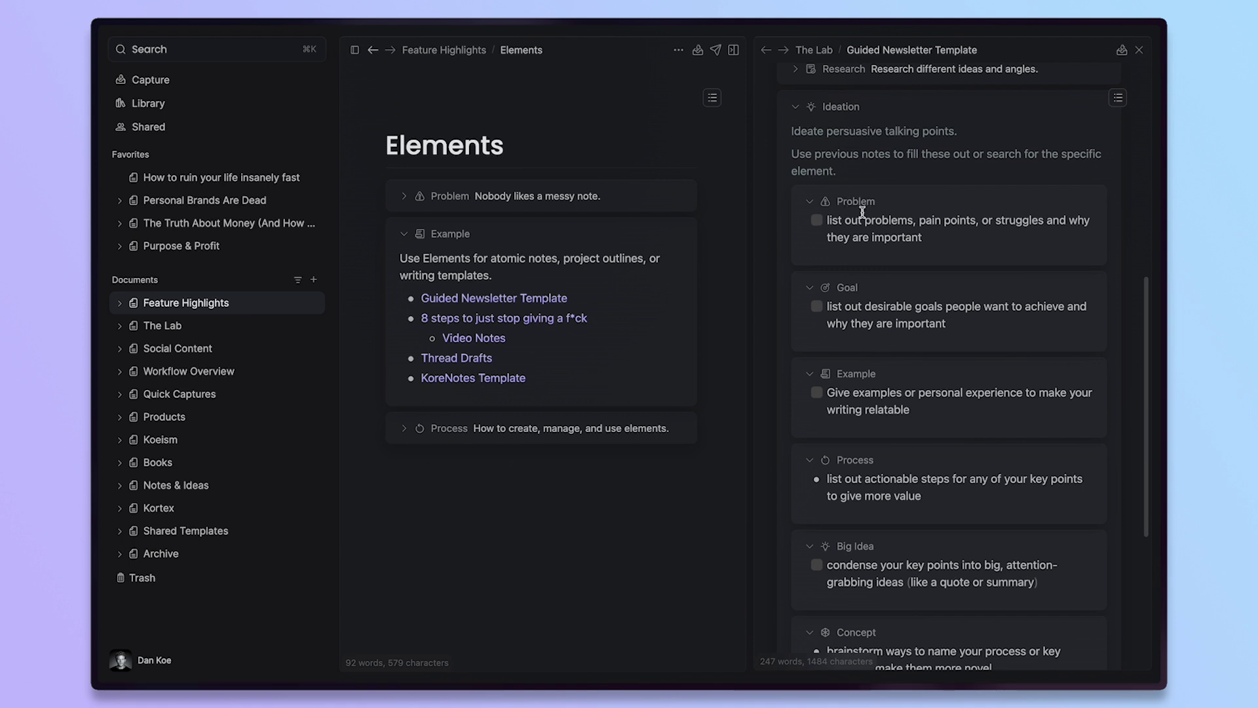
scroll(863, 216, down, 2)
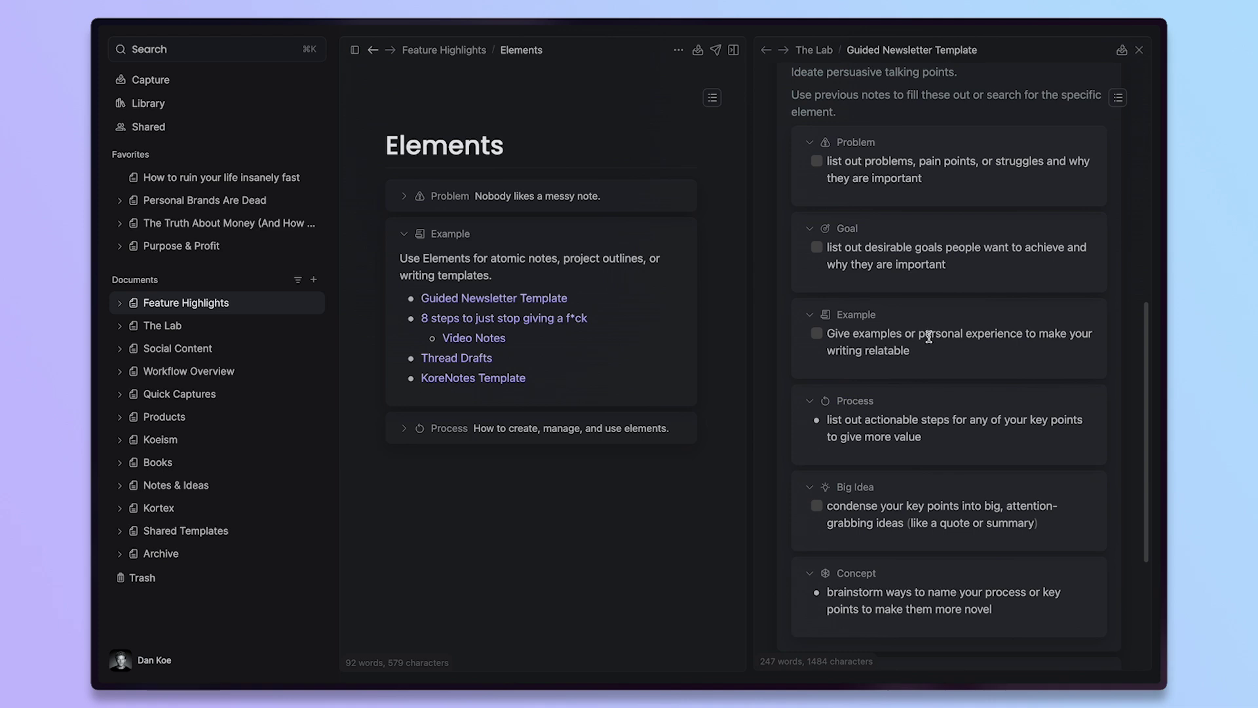
scroll(925, 354, down, 1)
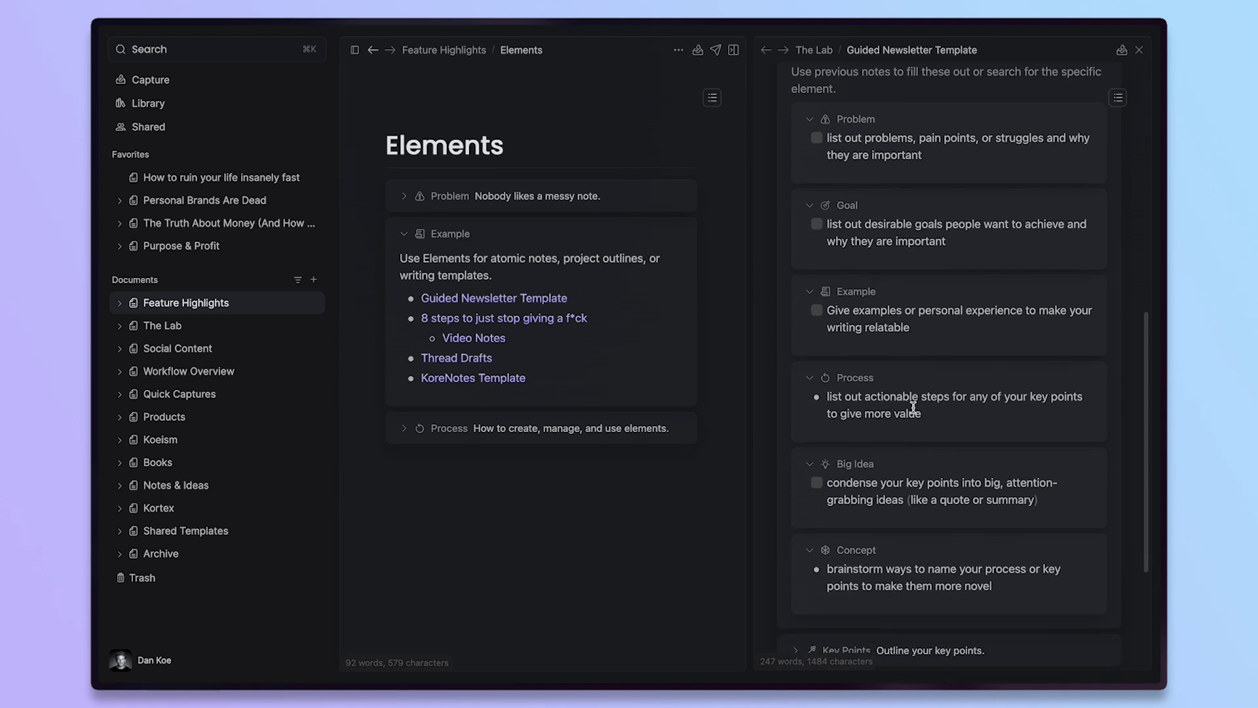
scroll(914, 413, down, 3)
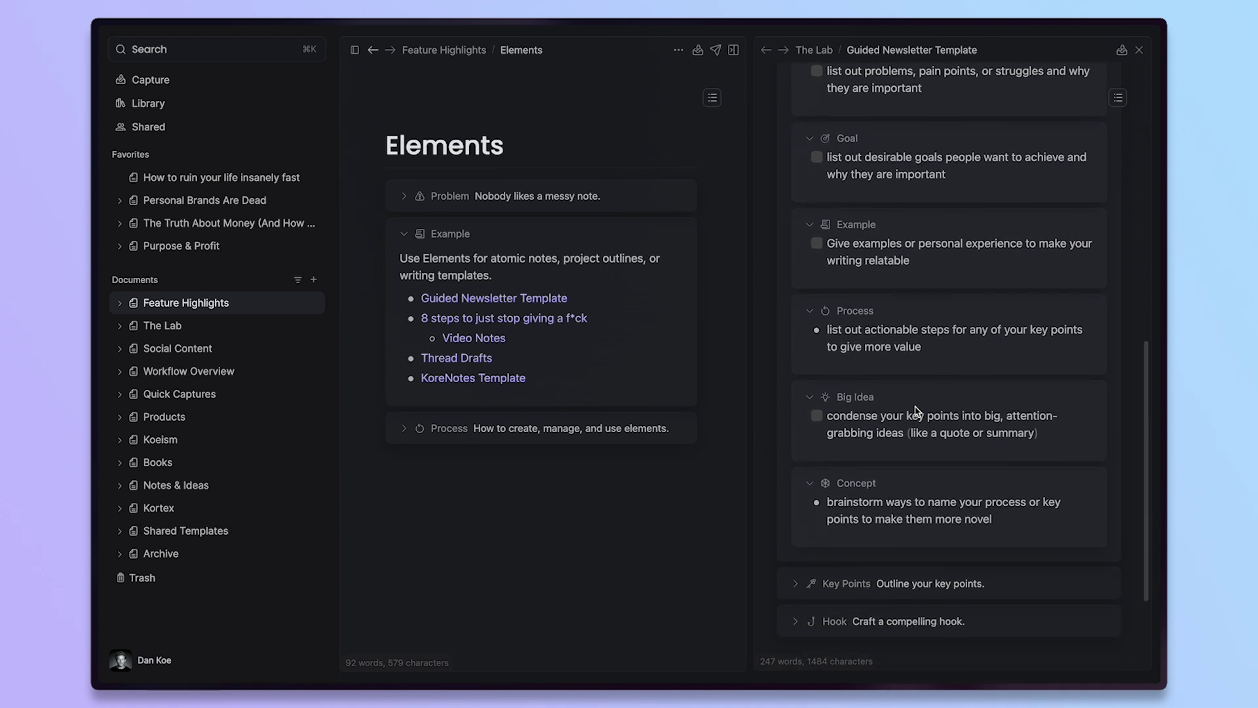
scroll(914, 410, down, 1)
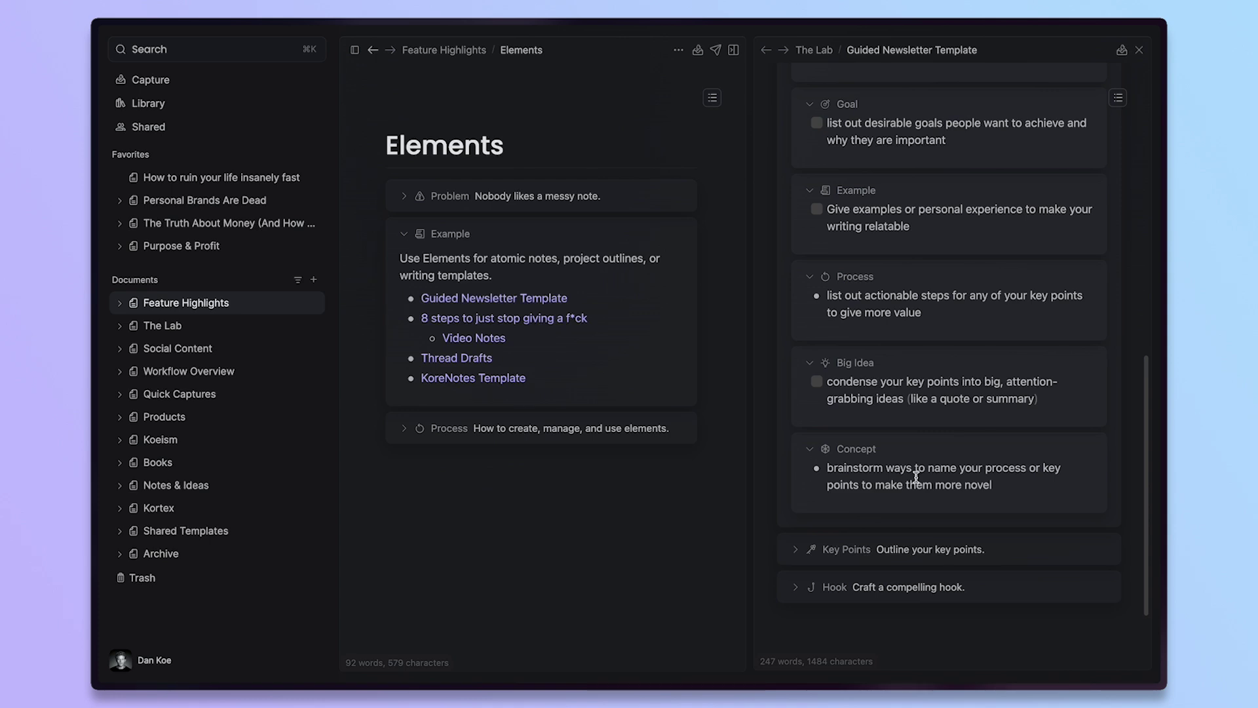
click(795, 550)
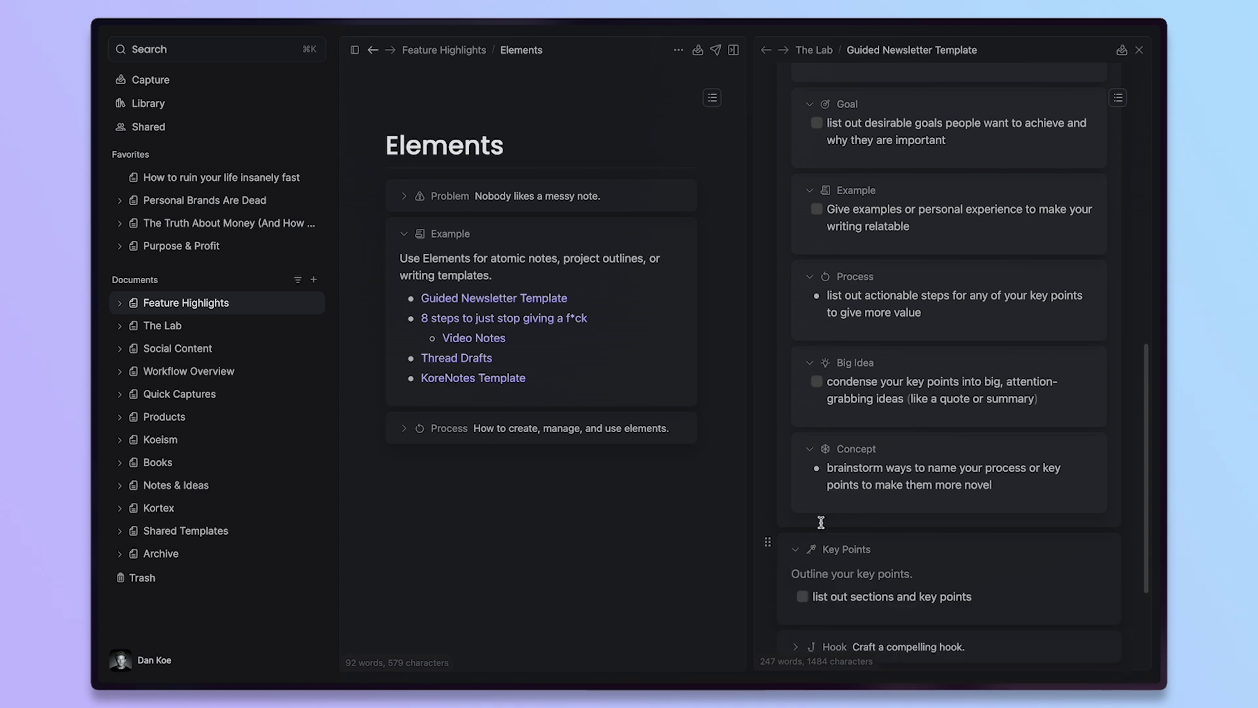
scroll(884, 447, down, 4)
scroll(884, 446, down, 3)
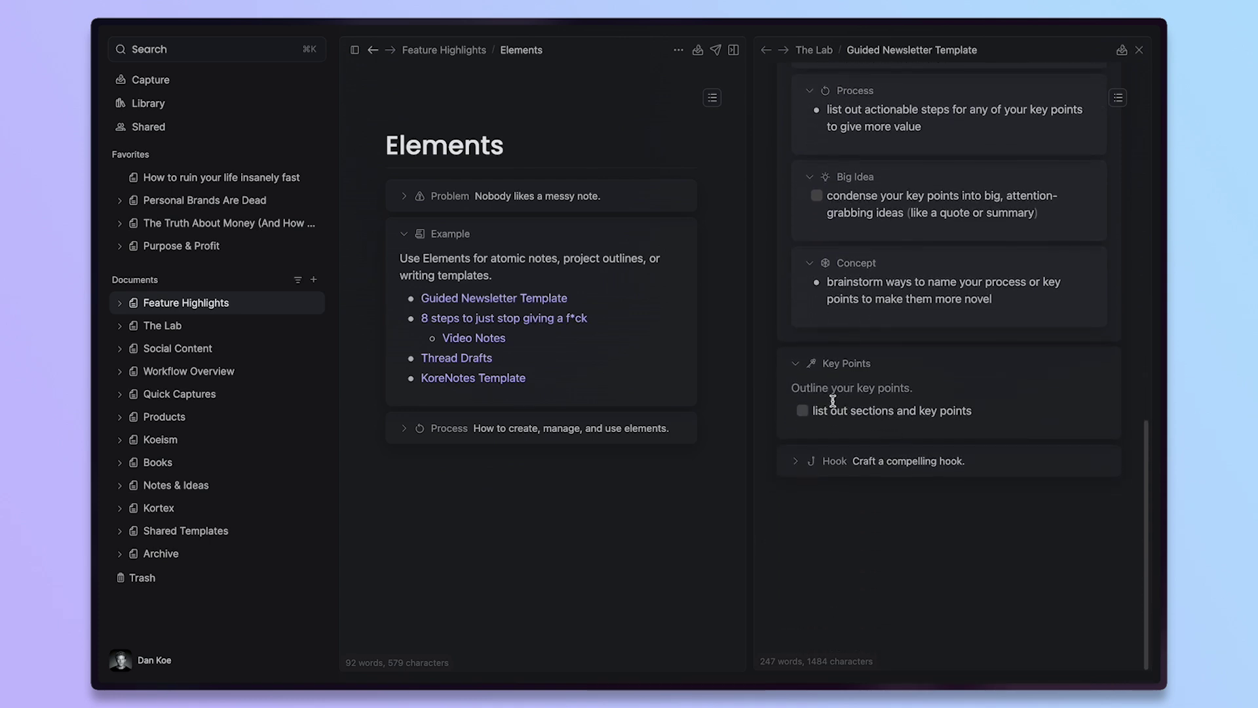
Collapse Key Points and Ideation again and return to the template's top
click(795, 366)
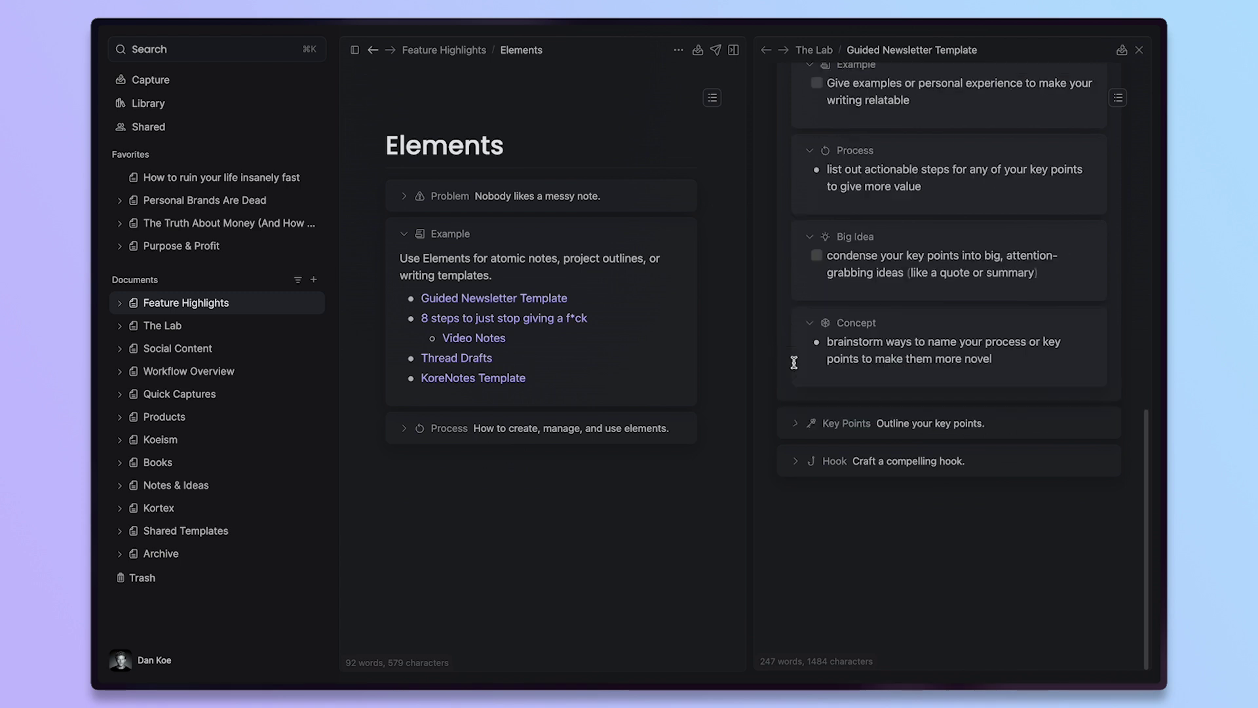
scroll(852, 448, up, 7)
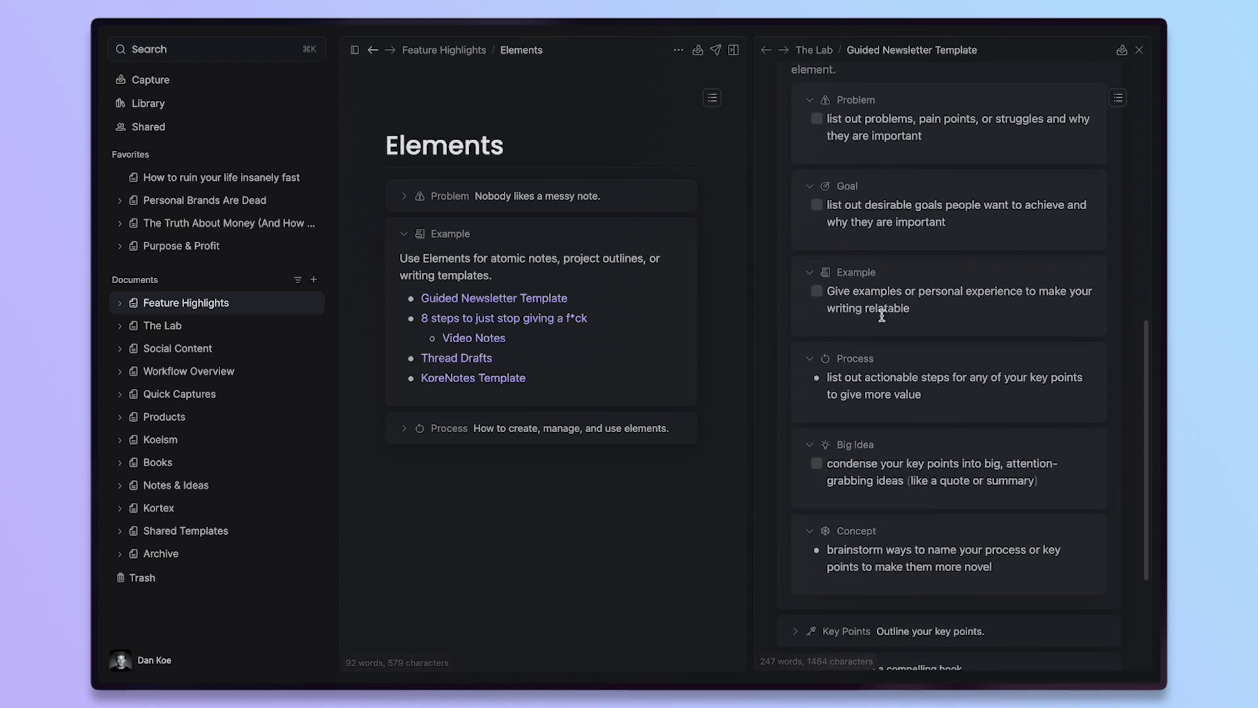
scroll(882, 318, up, 10)
click(796, 303)
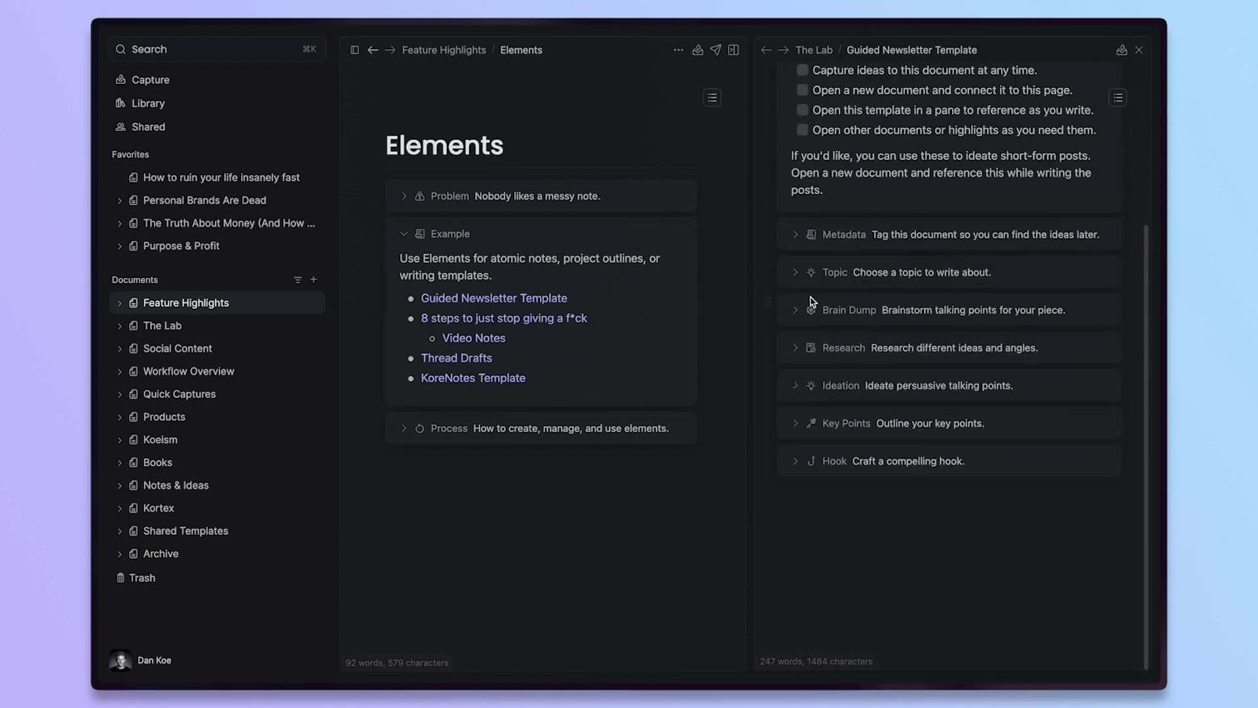
scroll(859, 305, up, 8)
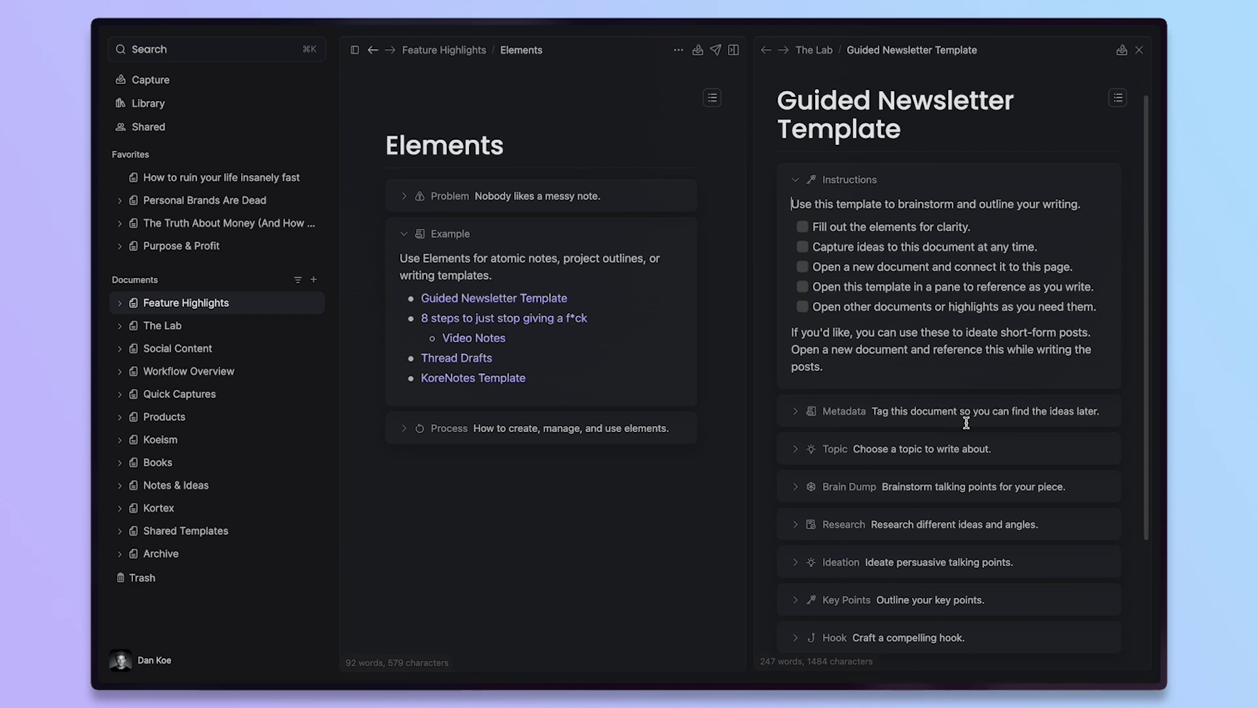
scroll(937, 310, down, 1)
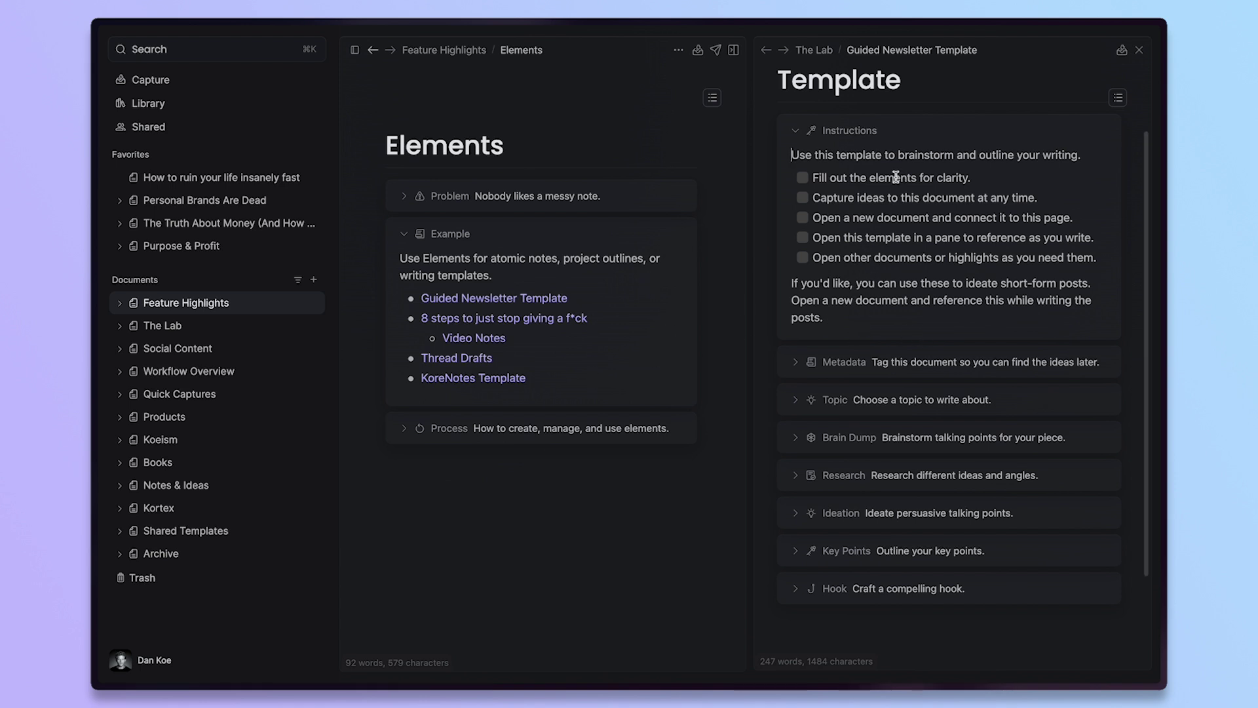
Create a Newsletter document and arrange it full-height beside the Guided Newsletter Template
click(315, 285)
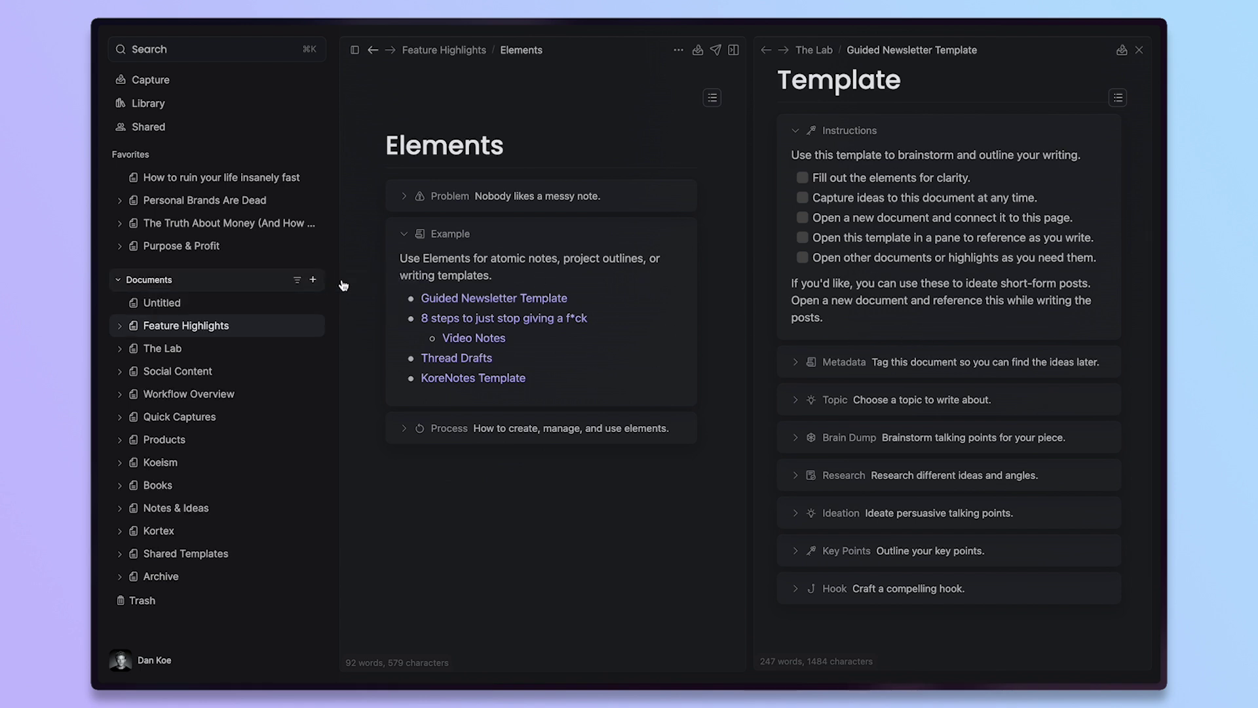
text(Newsletter)
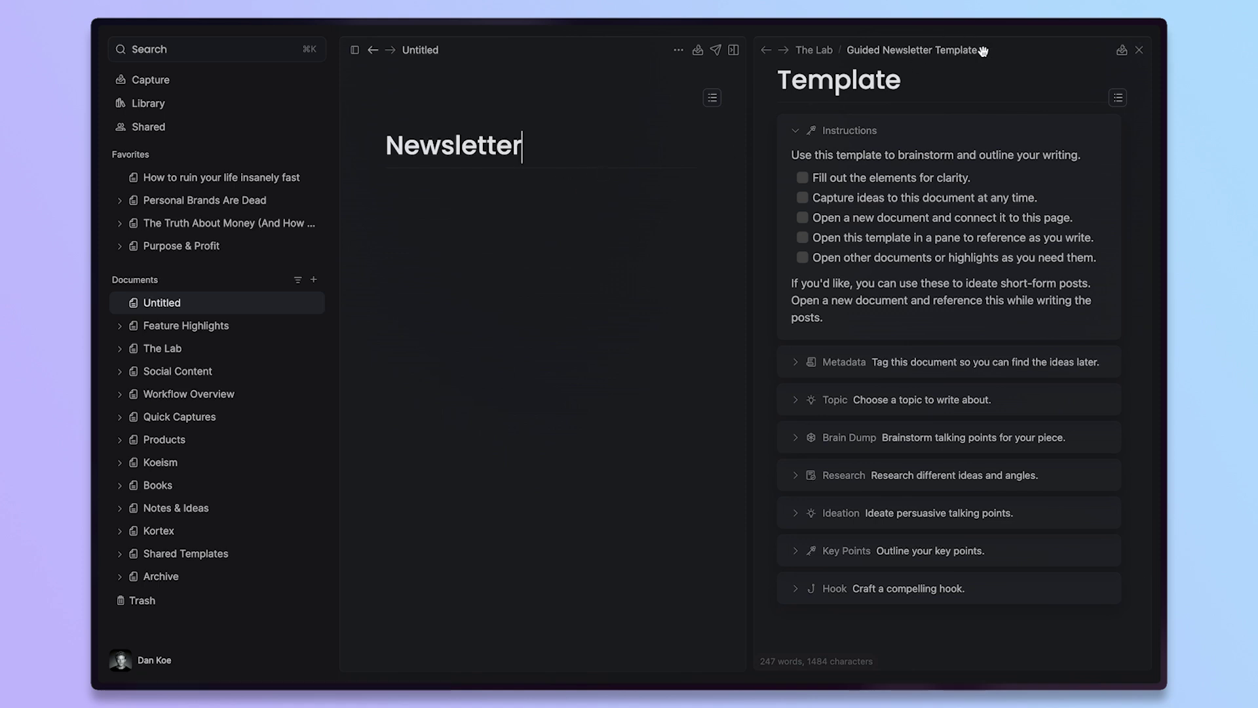
drag(1000, 46, 649, 59)
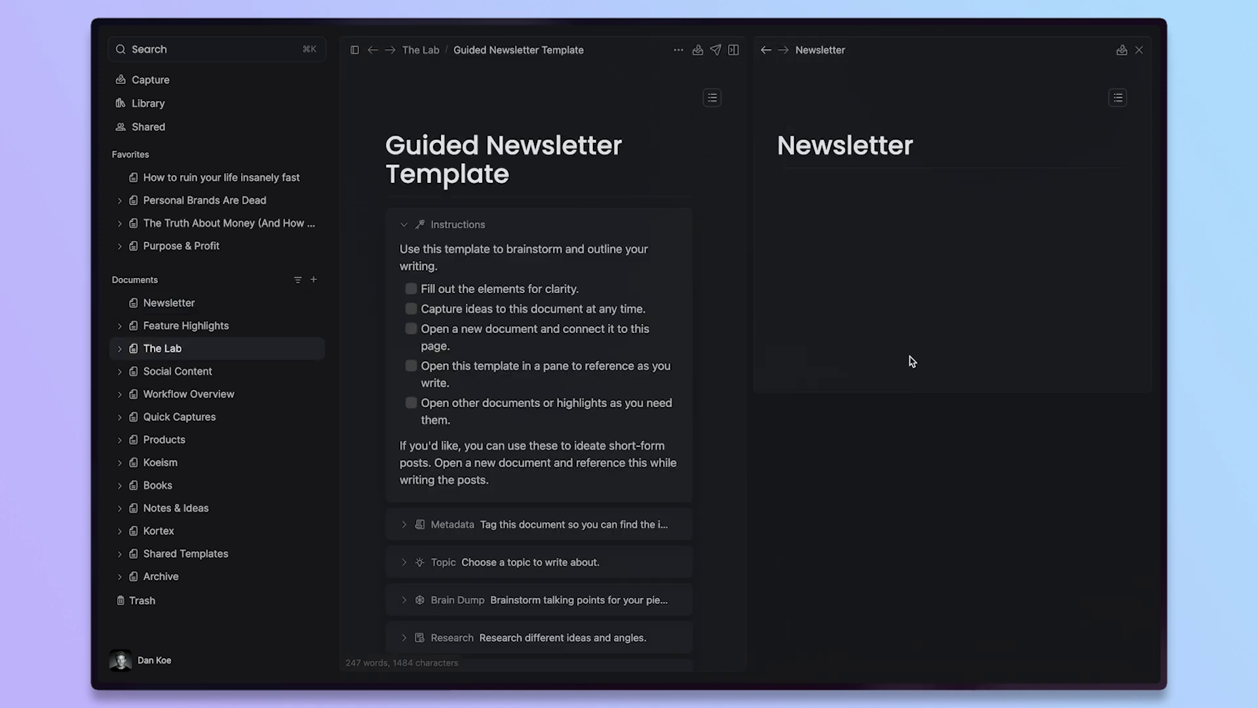
drag(926, 390, 904, 675)
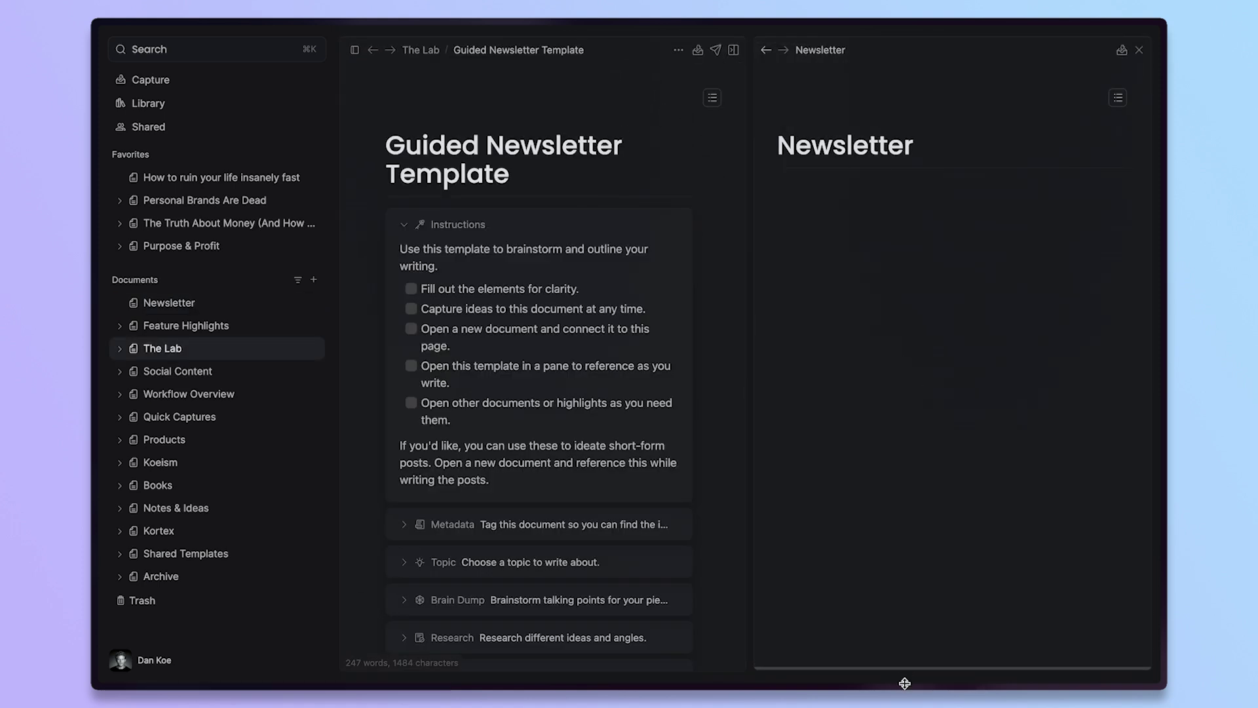
scroll(573, 390, down, 2)
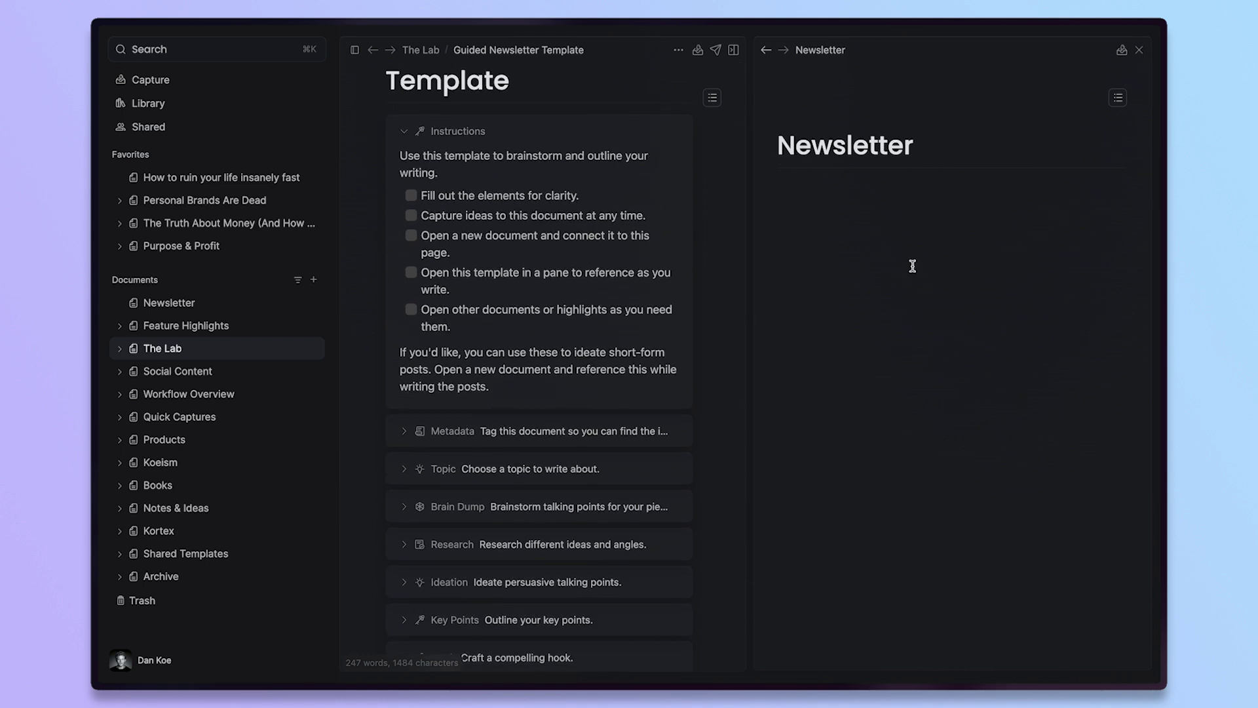
scroll(554, 396, down, 2)
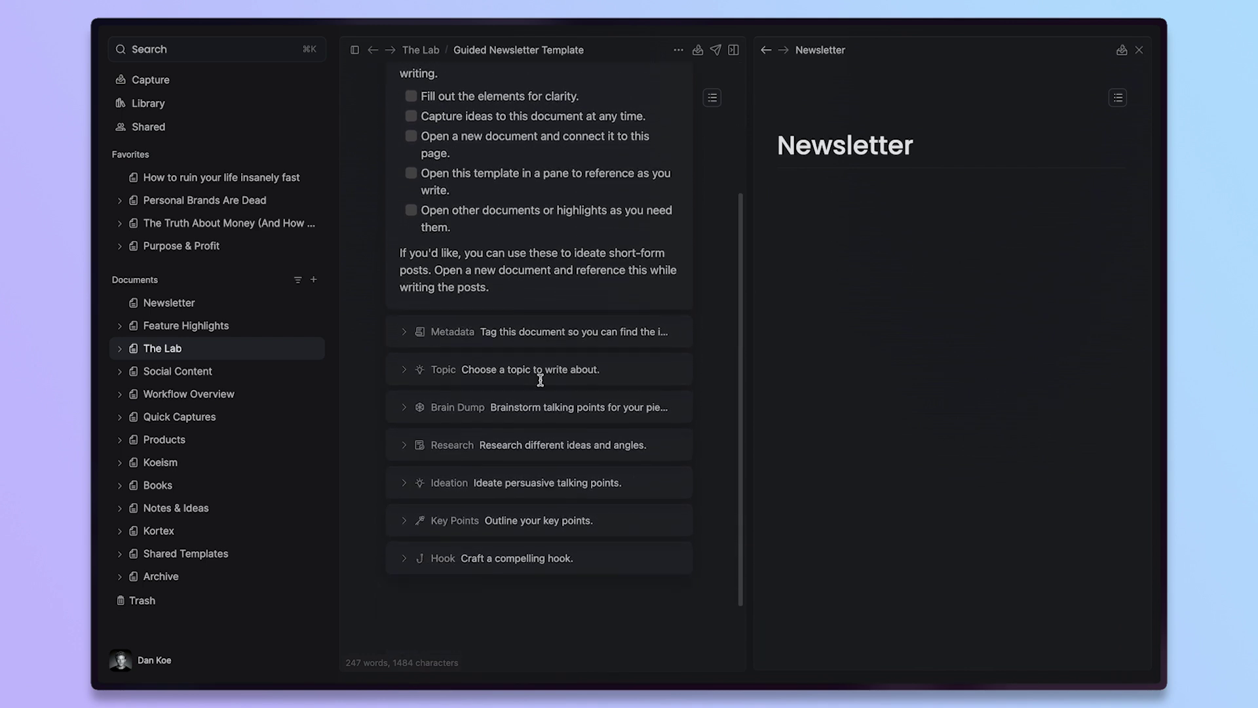
scroll(680, 288, down, 1)
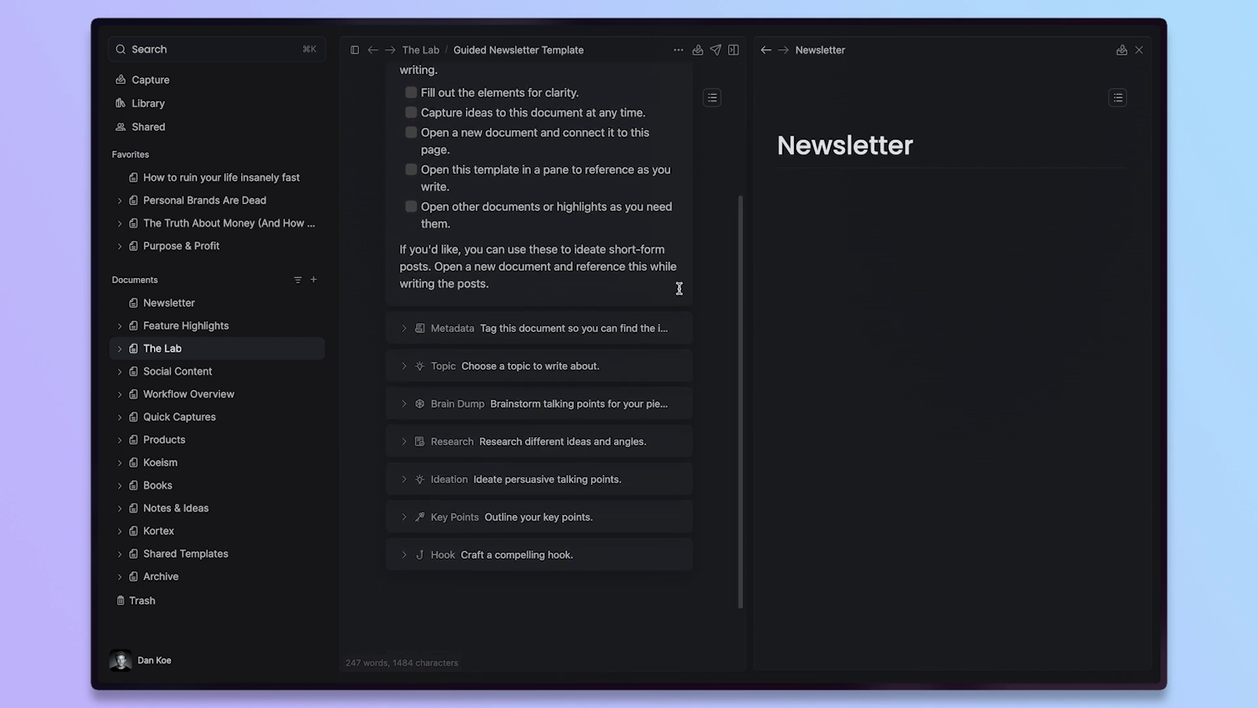
scroll(679, 288, up, 4)
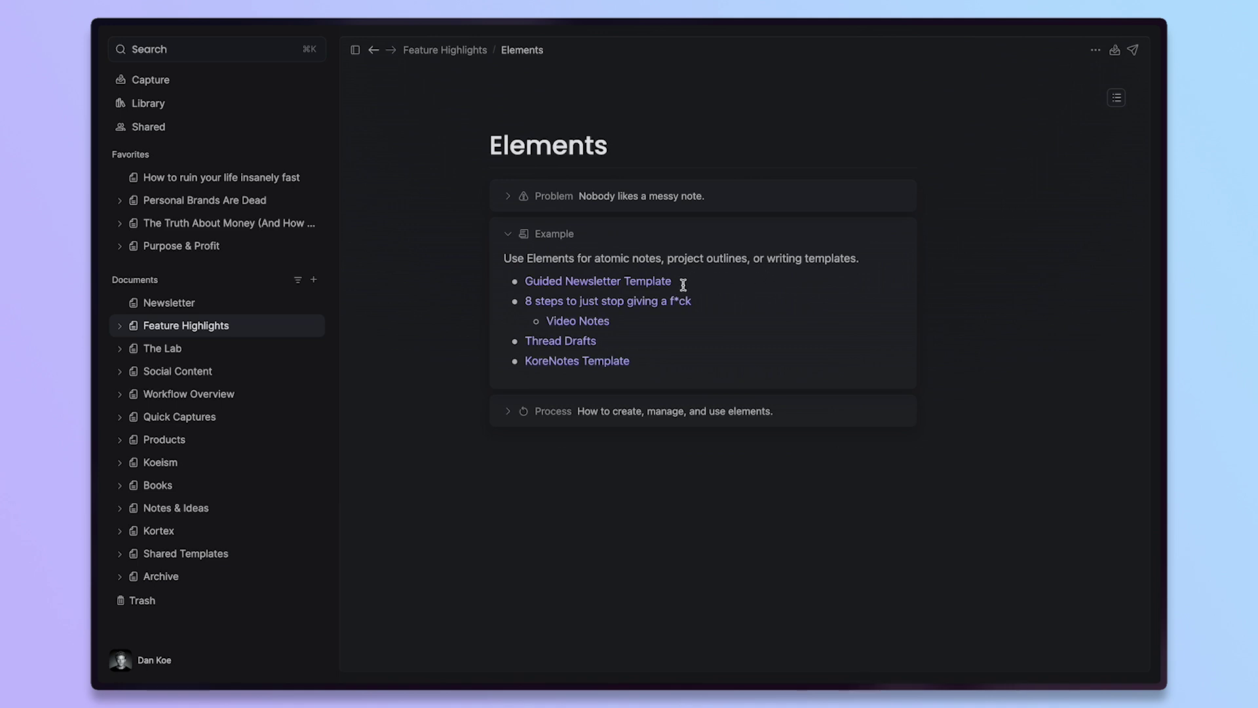
Open Guided Newsletter Template, 8 steps, Video Notes and Thread Drafts as side panes
click(656, 281)
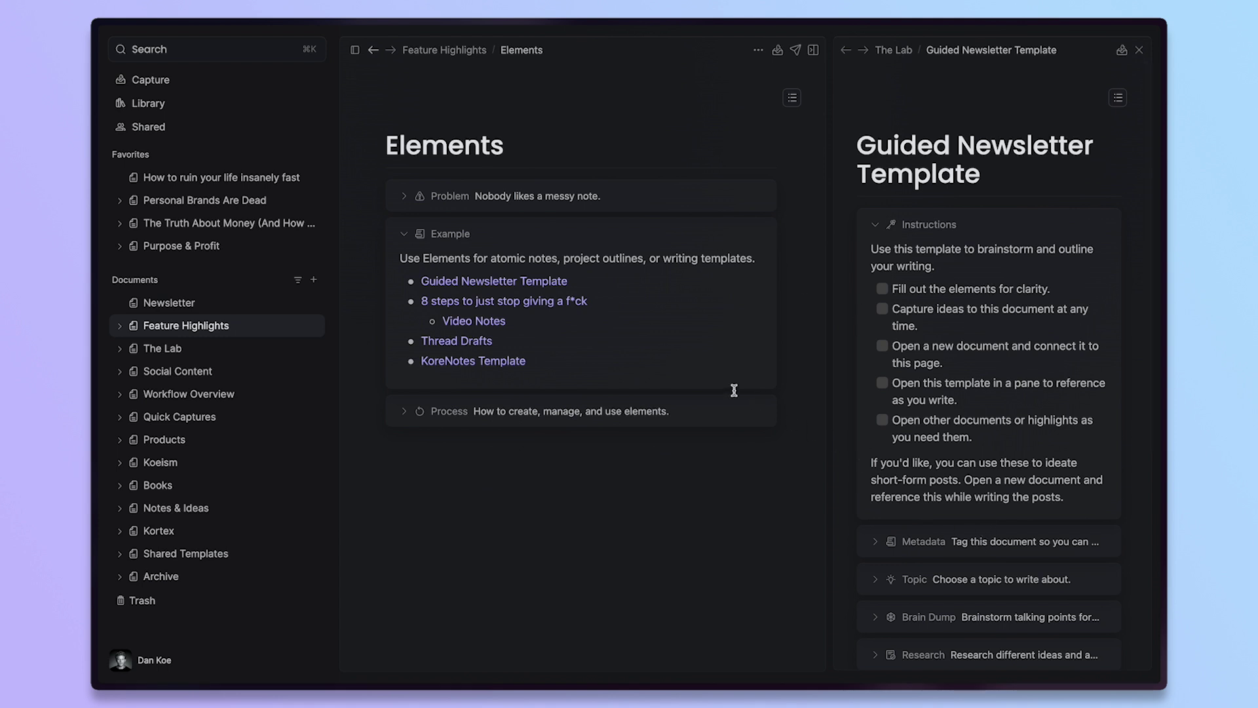
click(569, 302)
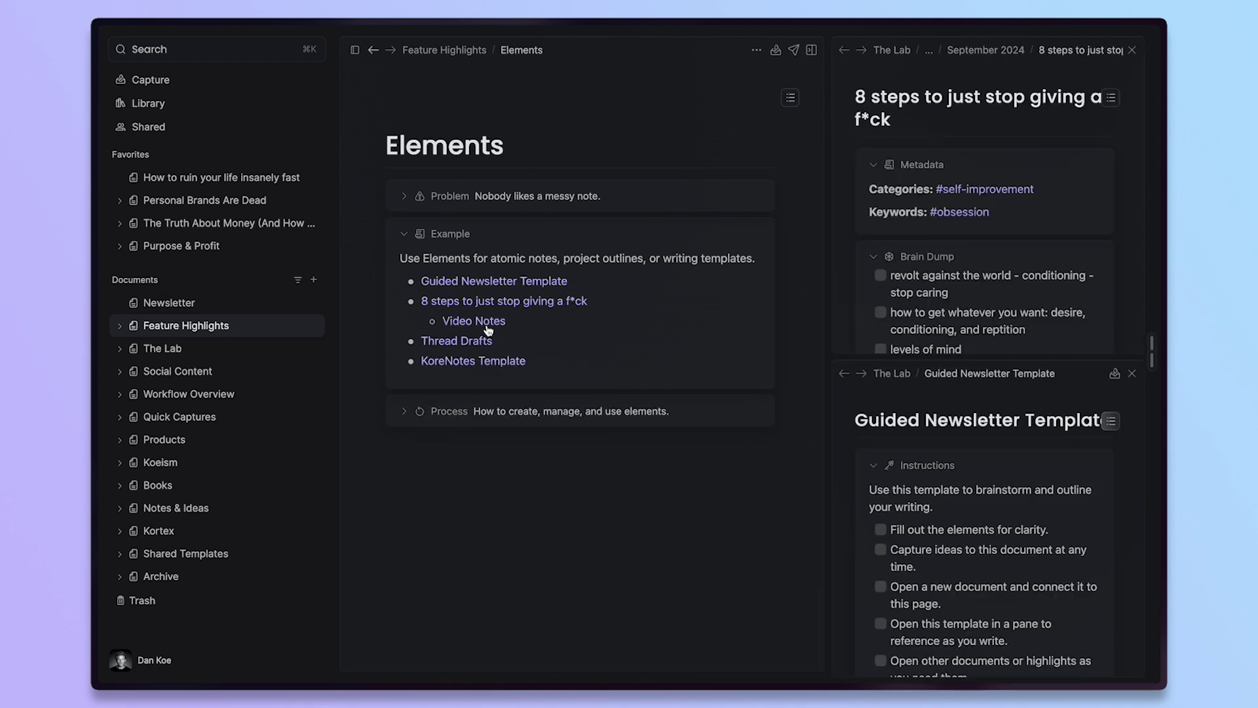
click(477, 321)
click(472, 341)
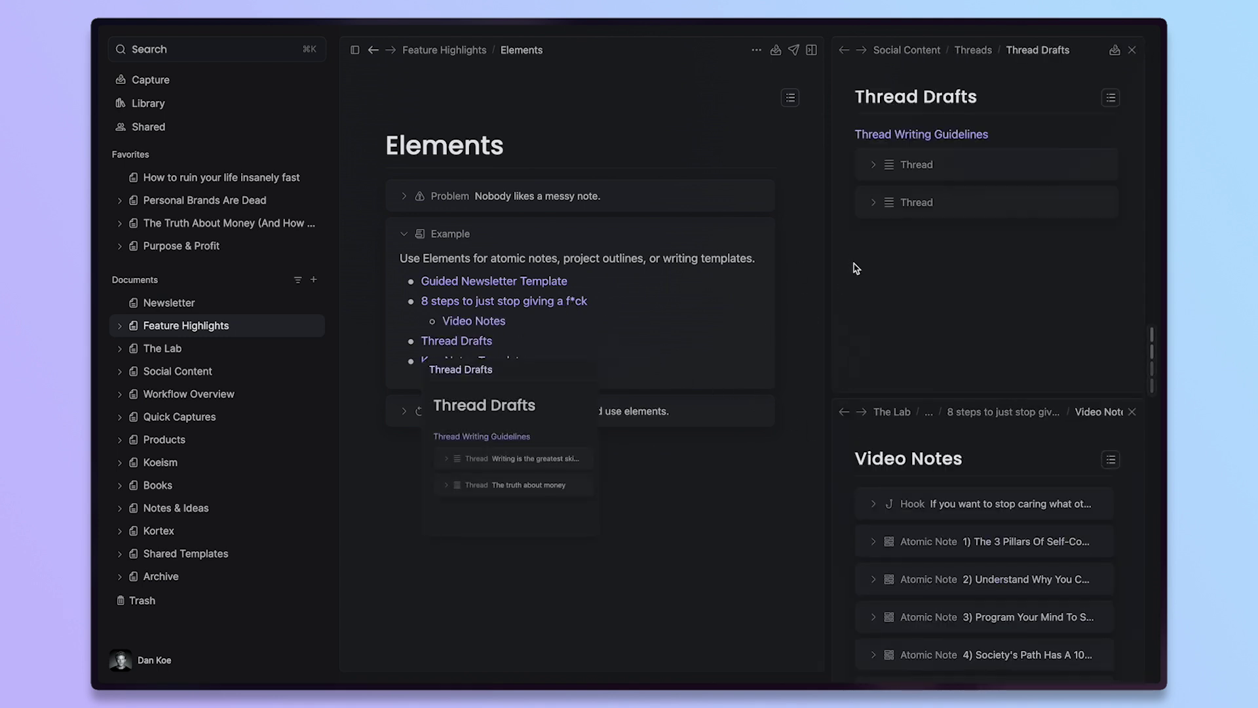
Jump to the 8 steps and Guided Newsletter Template panes, then close all panes
mouse_move(1157, 365)
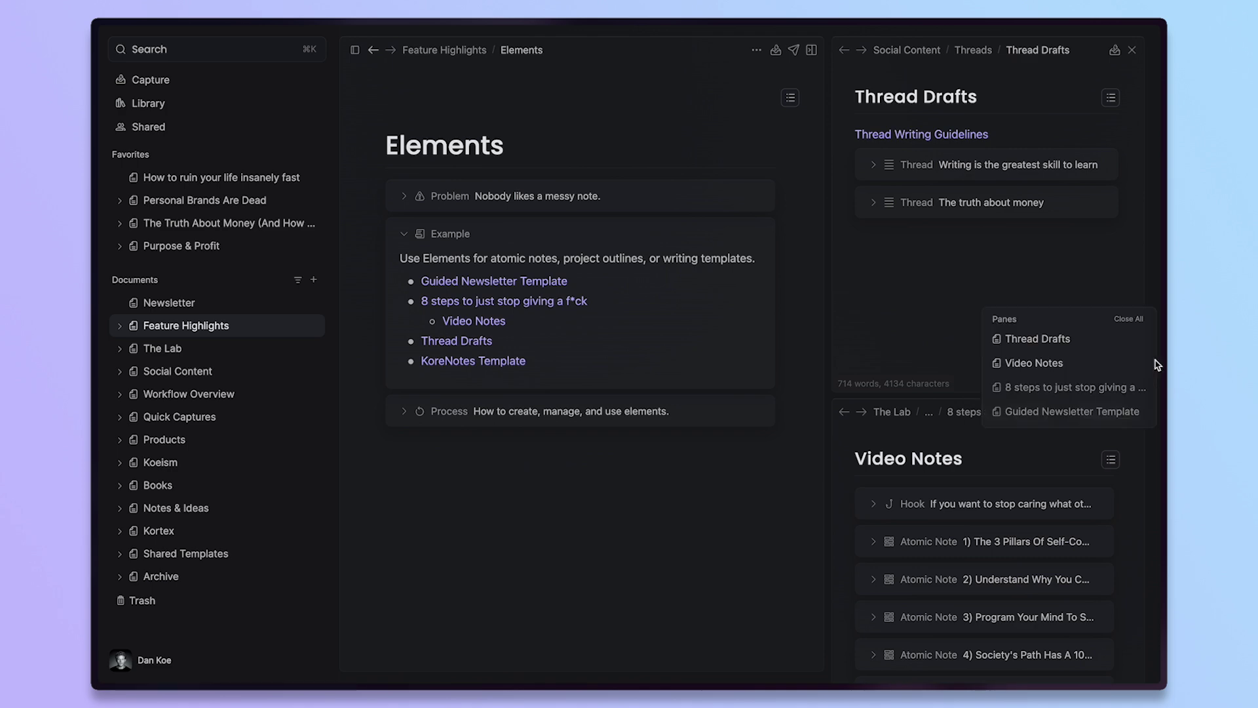
click(1072, 391)
click(1070, 413)
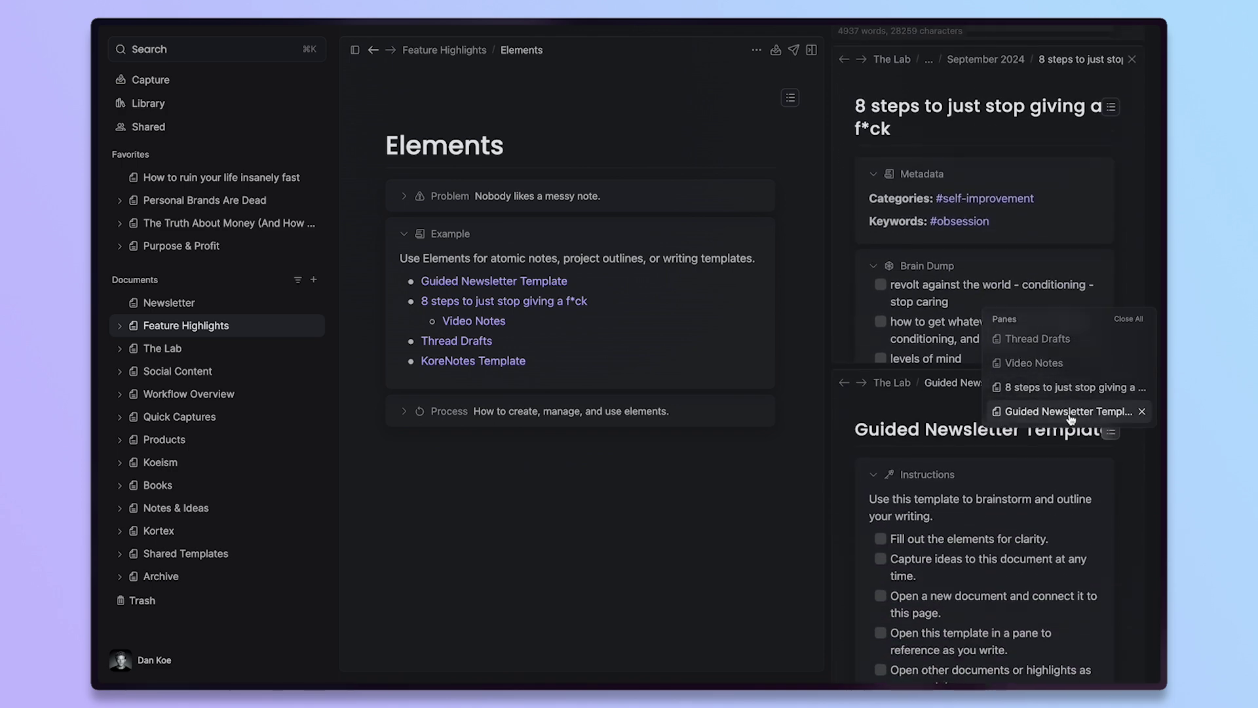
click(1129, 320)
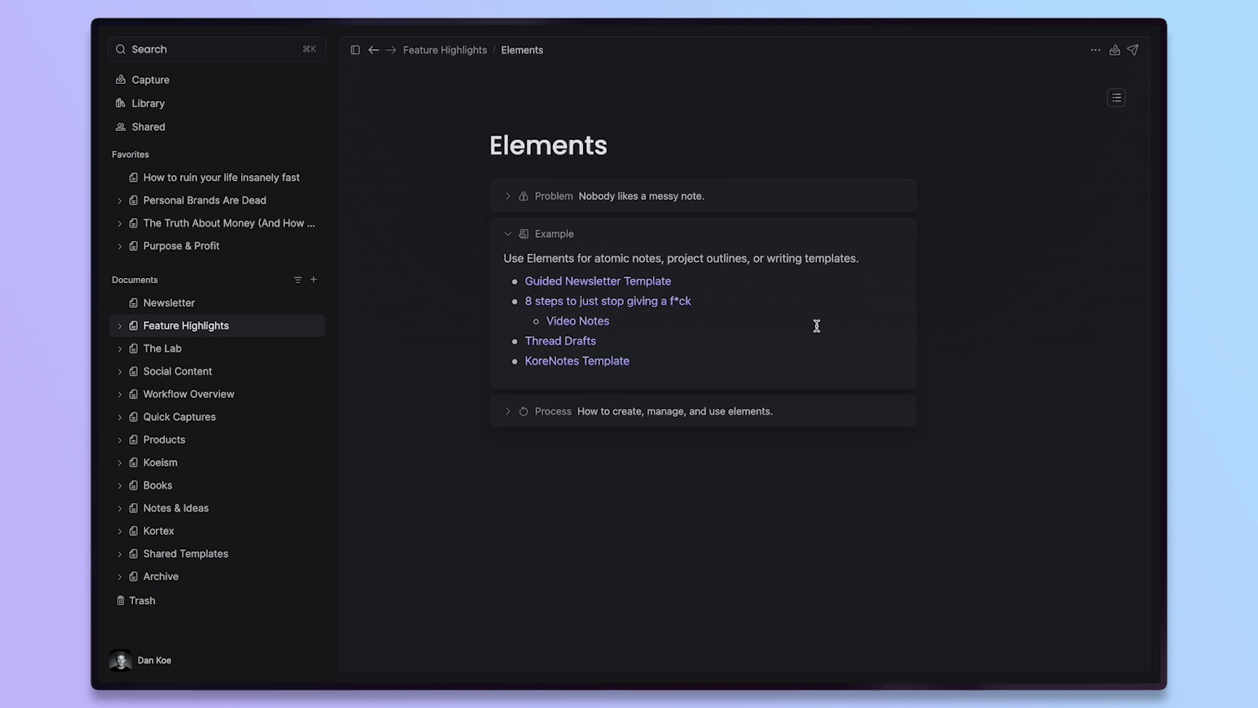
Reopen 8 steps beside Elements, scroll it, close it, and open Video Notes instead
mouse_move(663, 305)
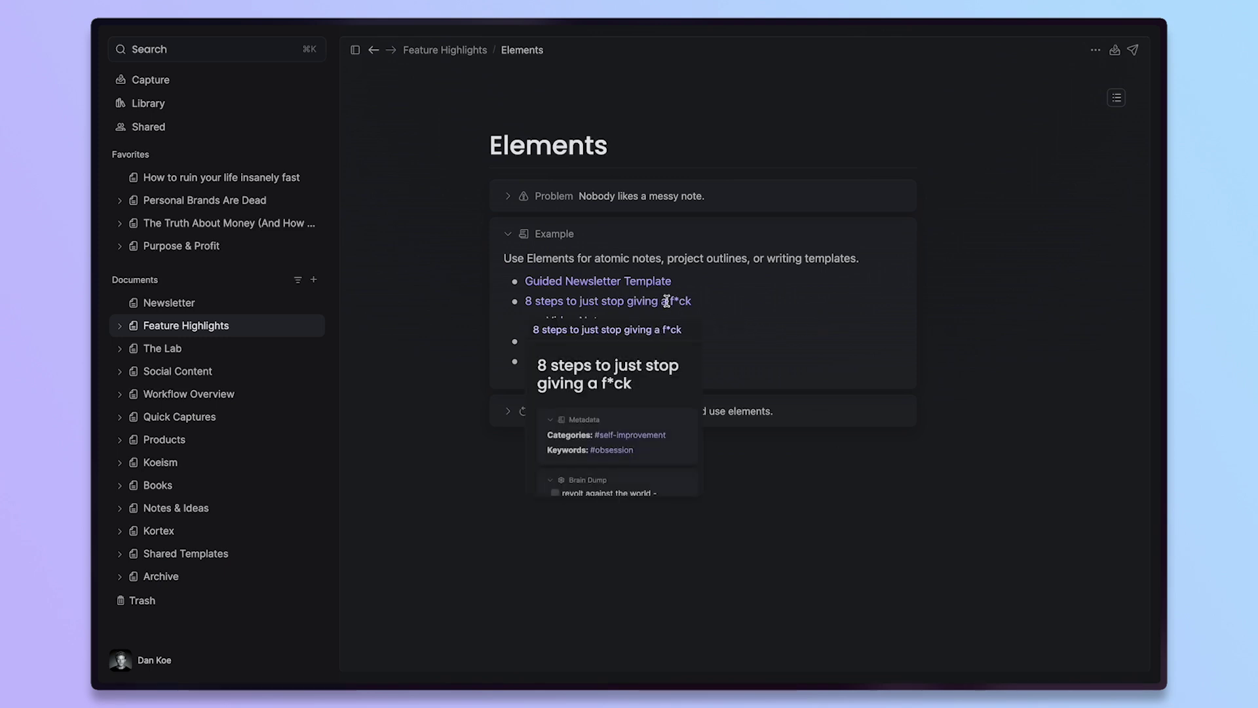
click(667, 300)
scroll(989, 306, down, 5)
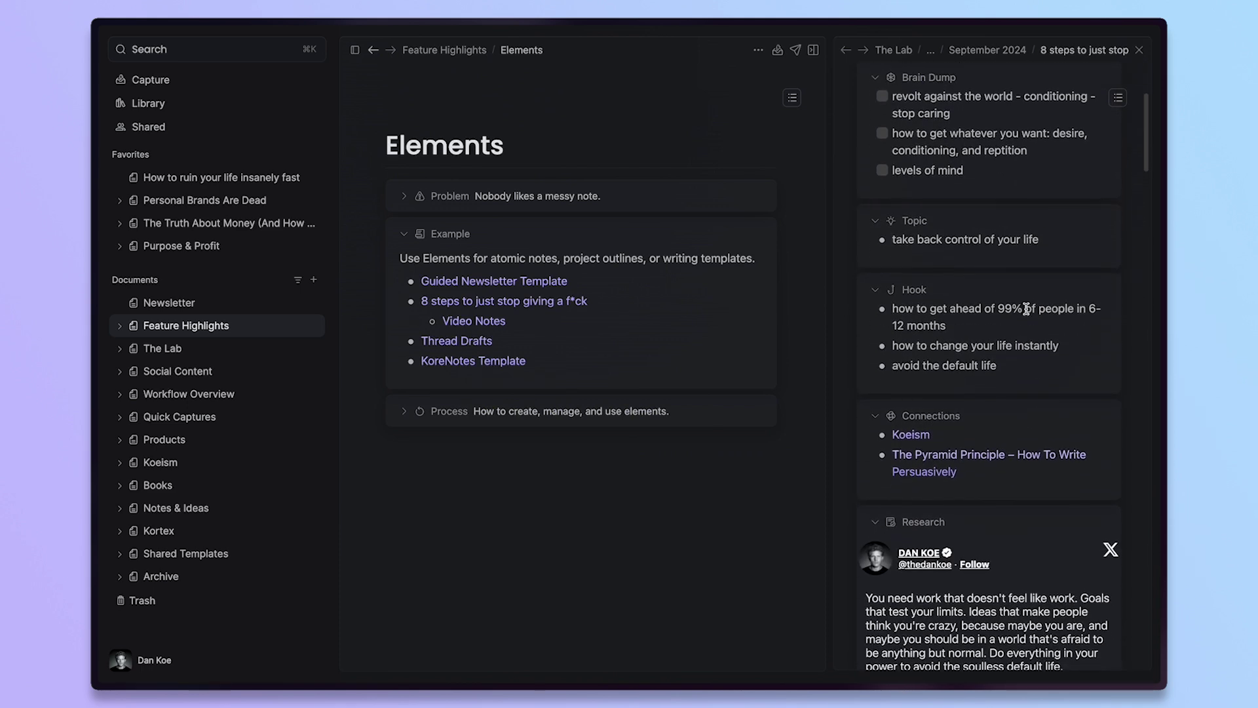
scroll(1027, 308, down, 10)
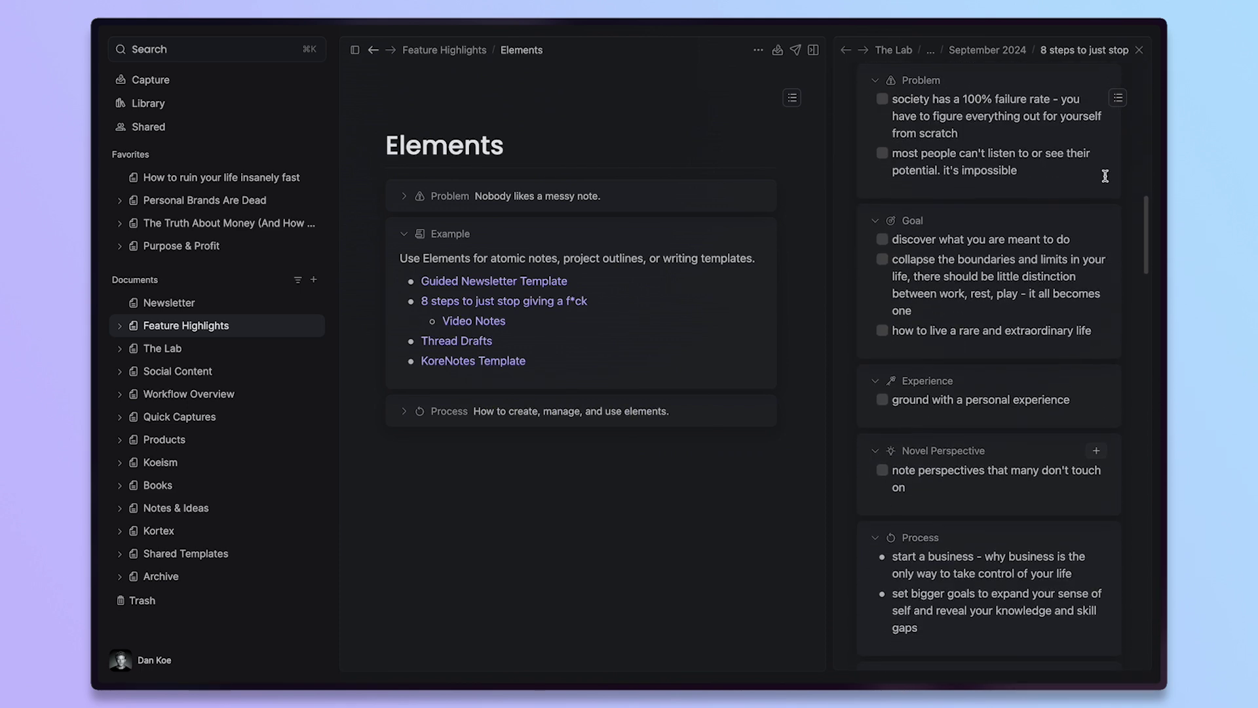
click(1139, 50)
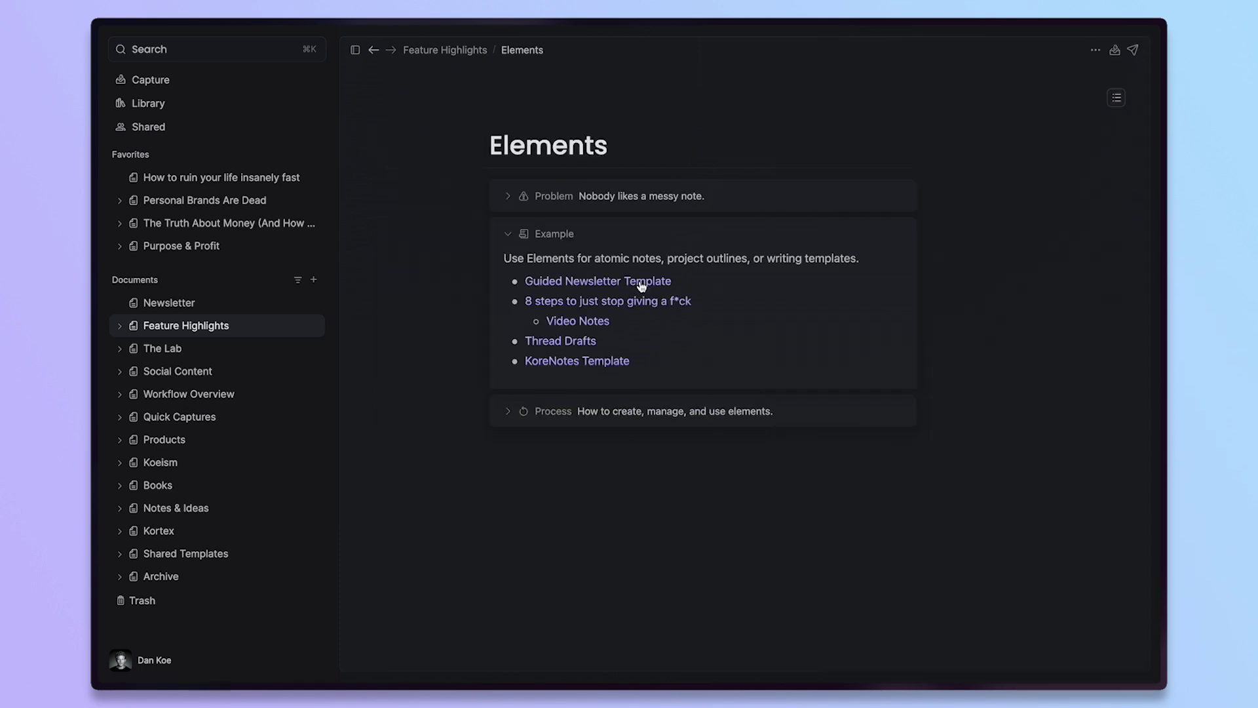
click(584, 321)
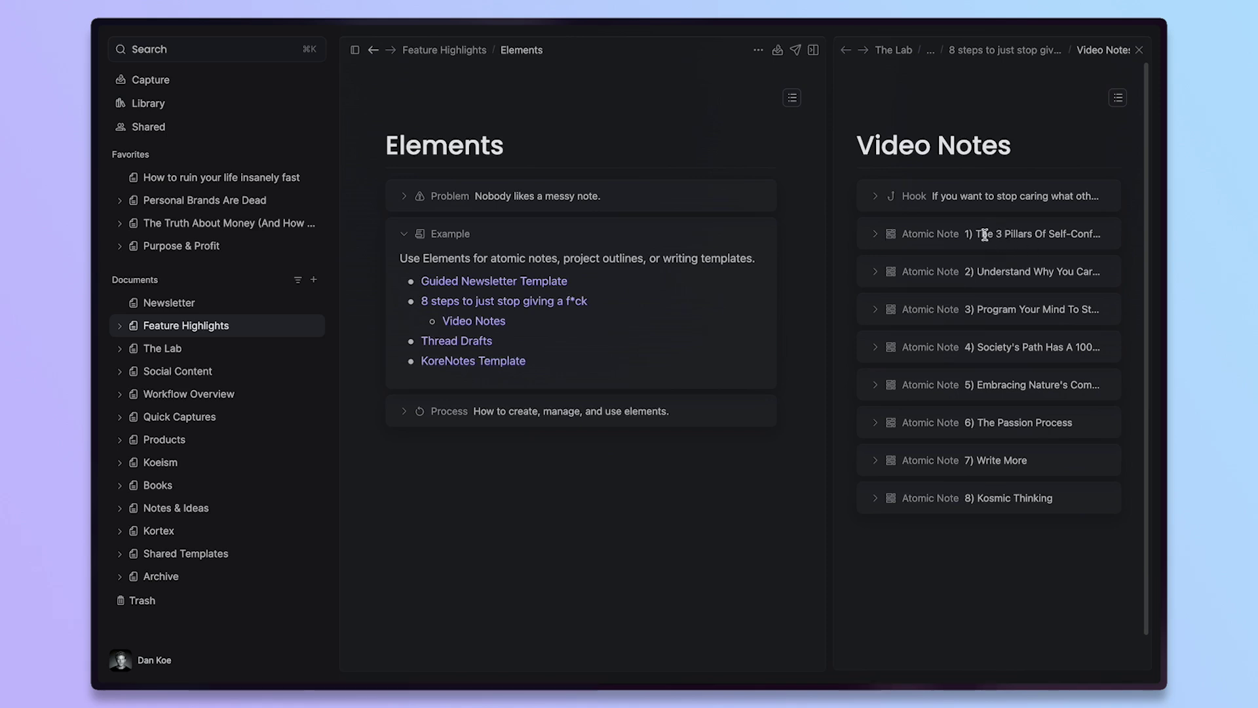
Expand The 3 Pillars Of Self-Confidence atomic note in Video Notes and scroll its contents
click(875, 234)
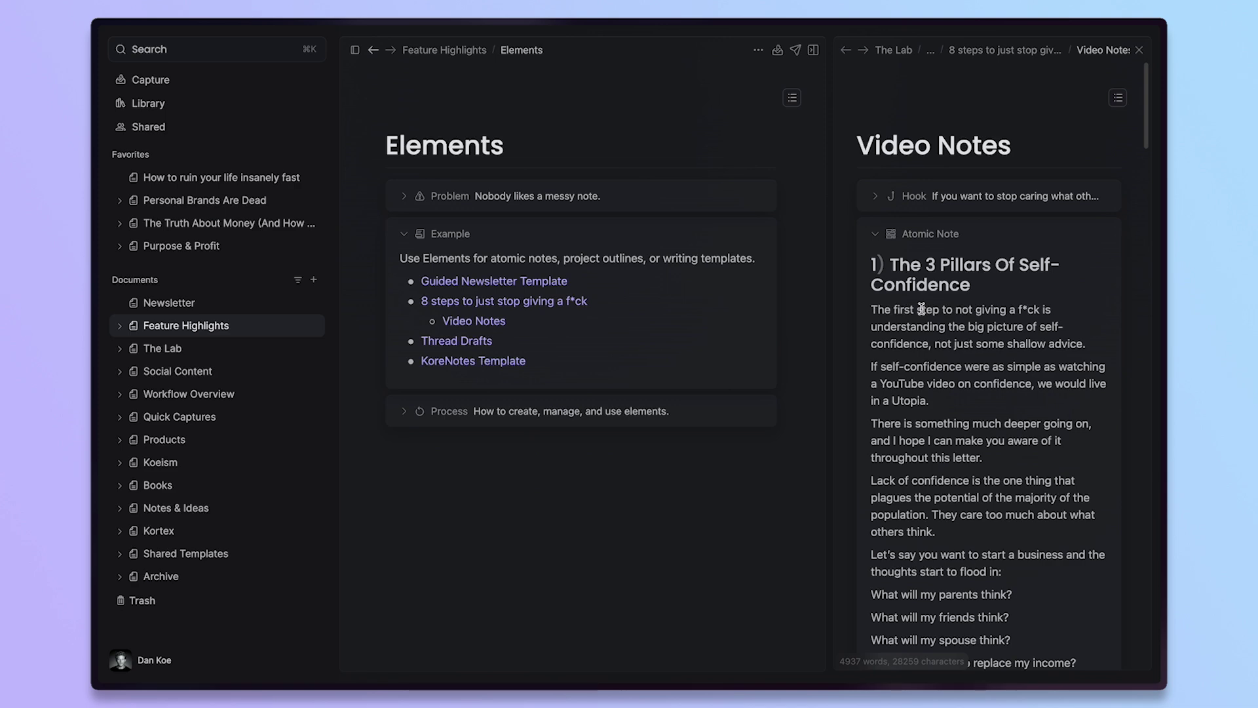
scroll(983, 327, down, 5)
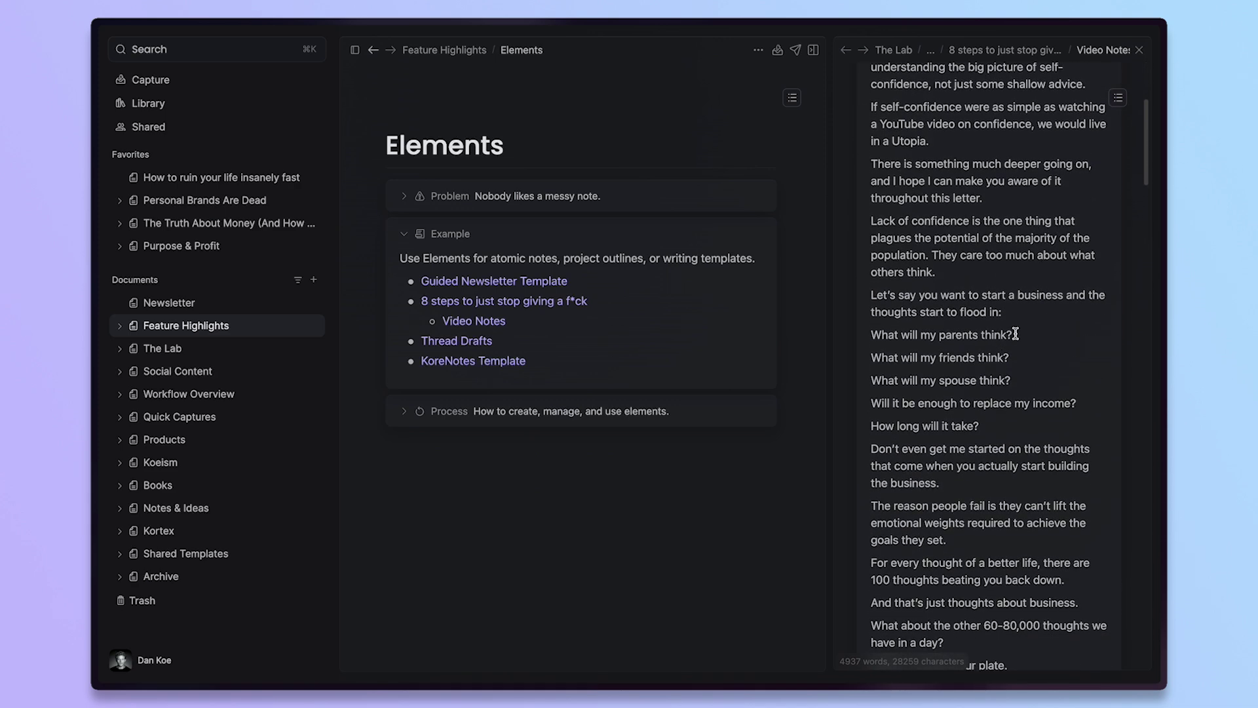
scroll(1015, 333, down, 7)
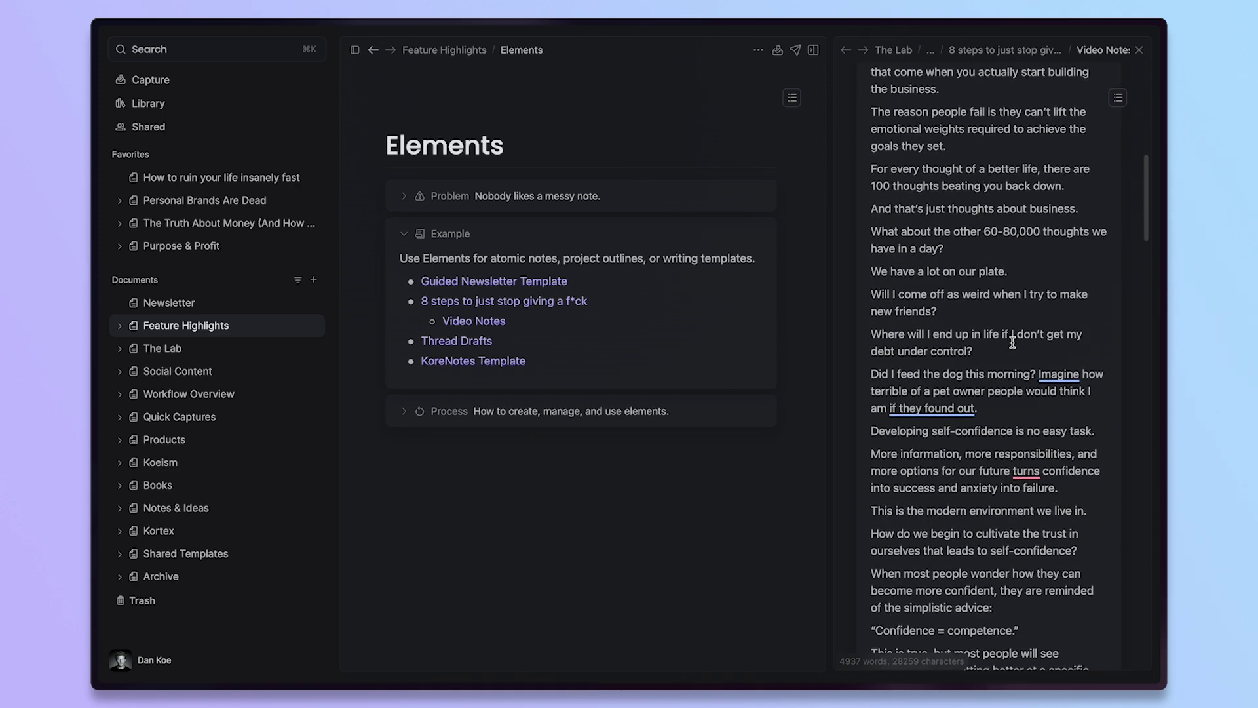
scroll(1013, 341, down, 15)
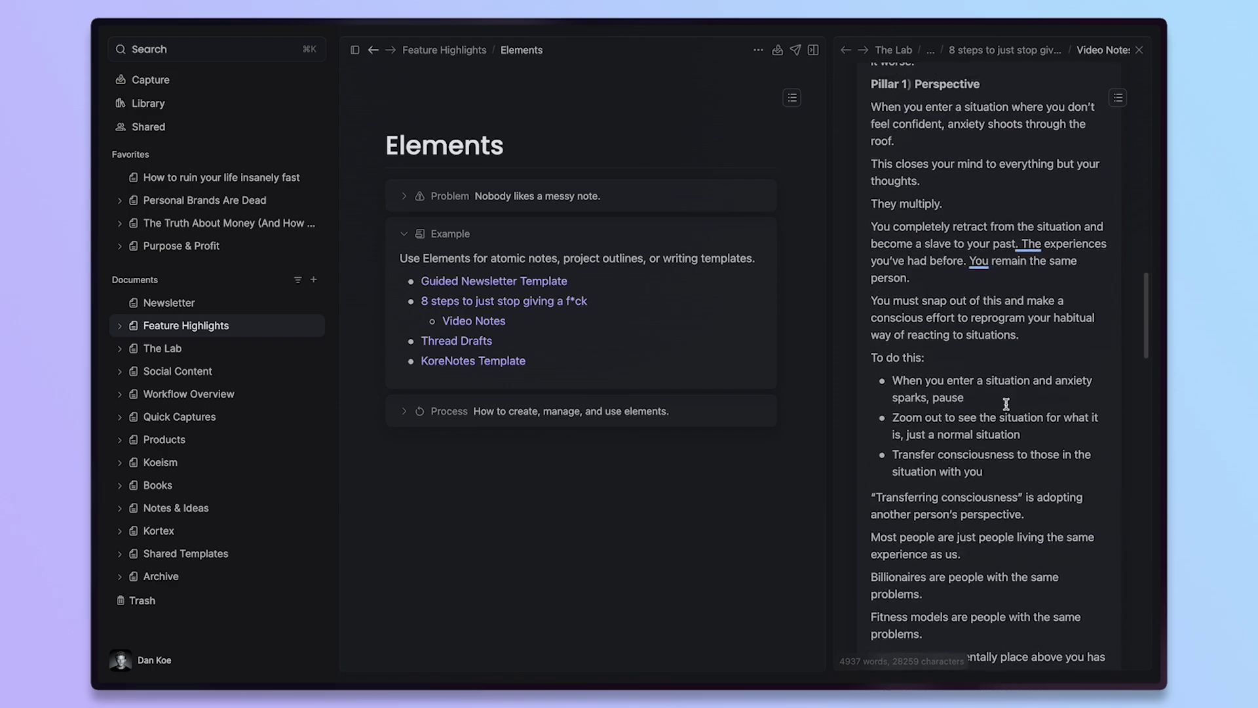
scroll(1006, 403, up, 20)
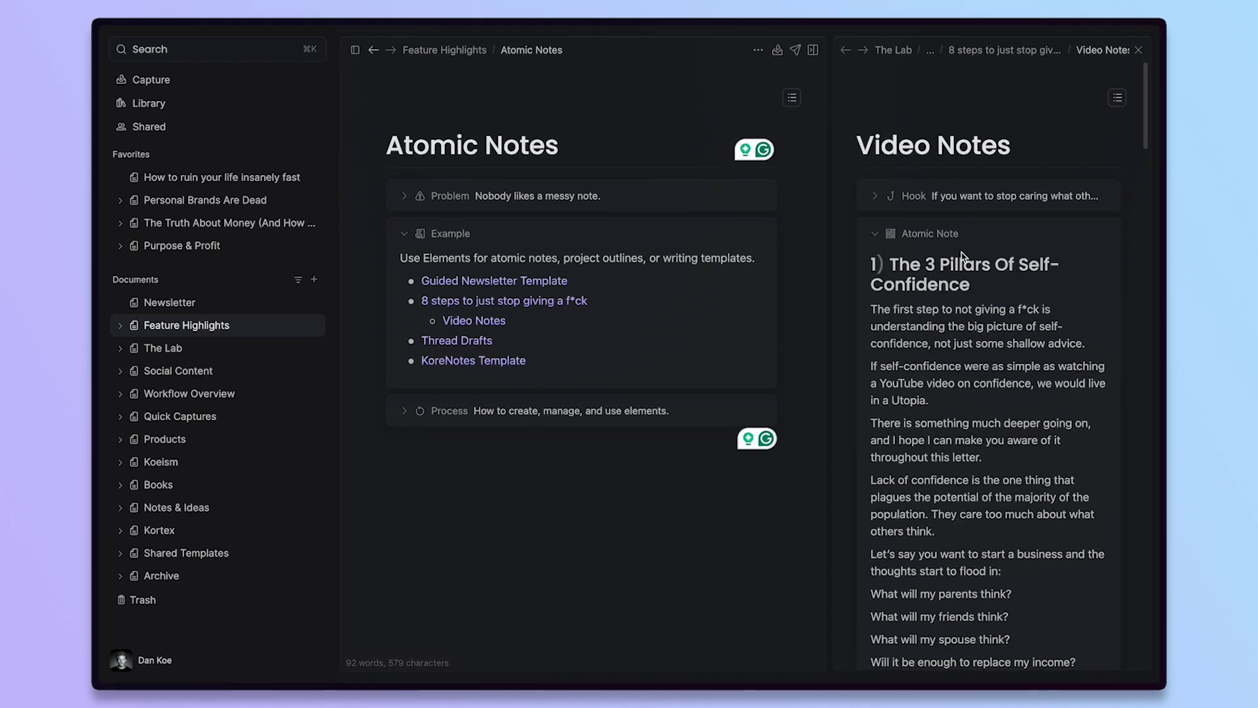
scroll(974, 272, down, 2)
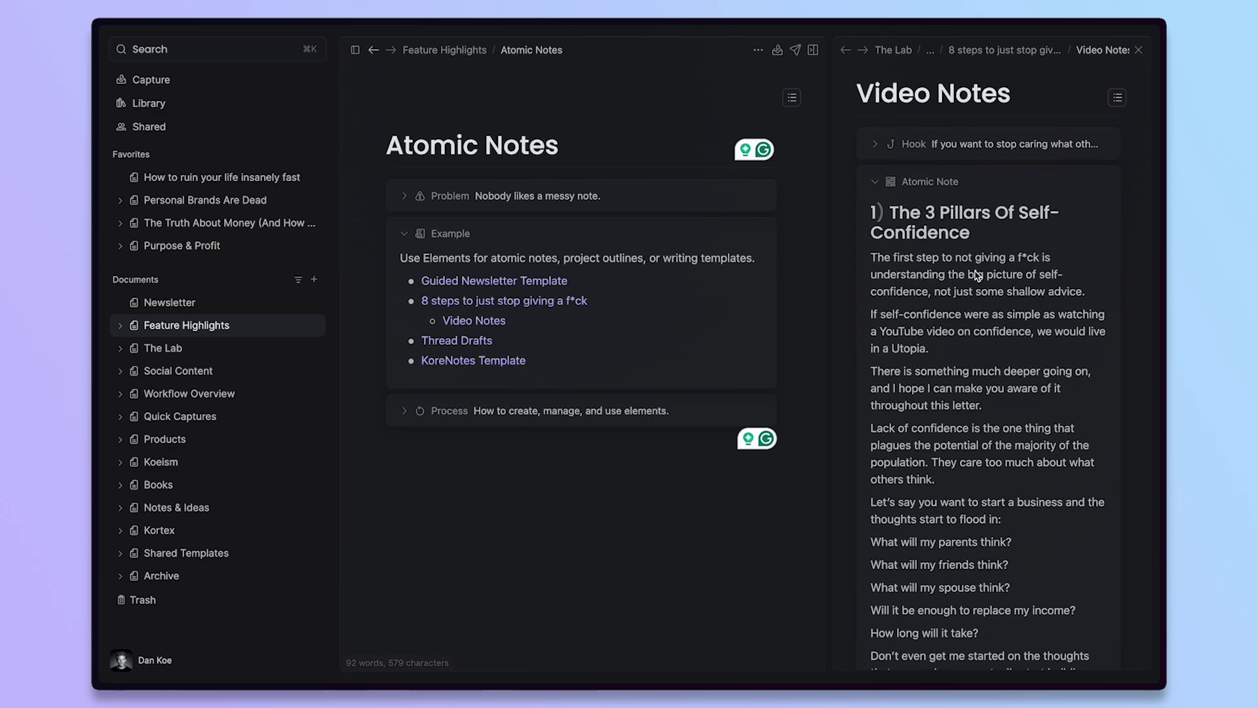
scroll(977, 261, down, 1)
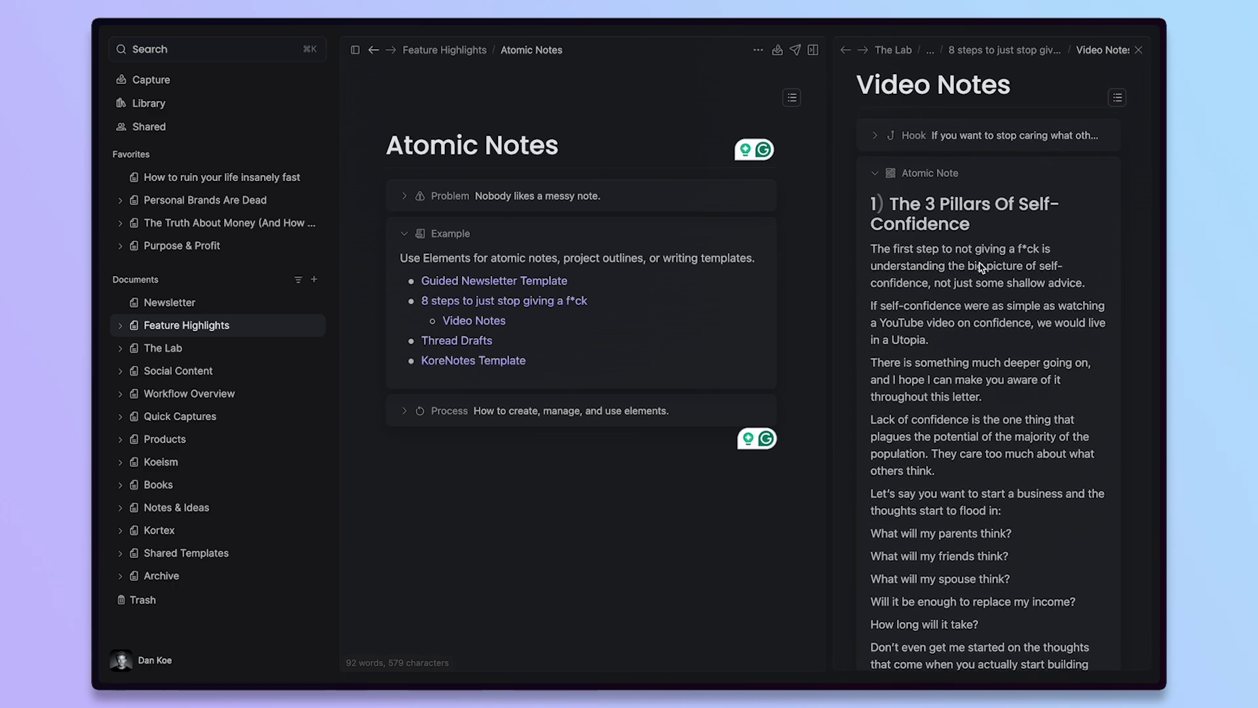
scroll(977, 269, up, 1)
scroll(973, 272, down, 3)
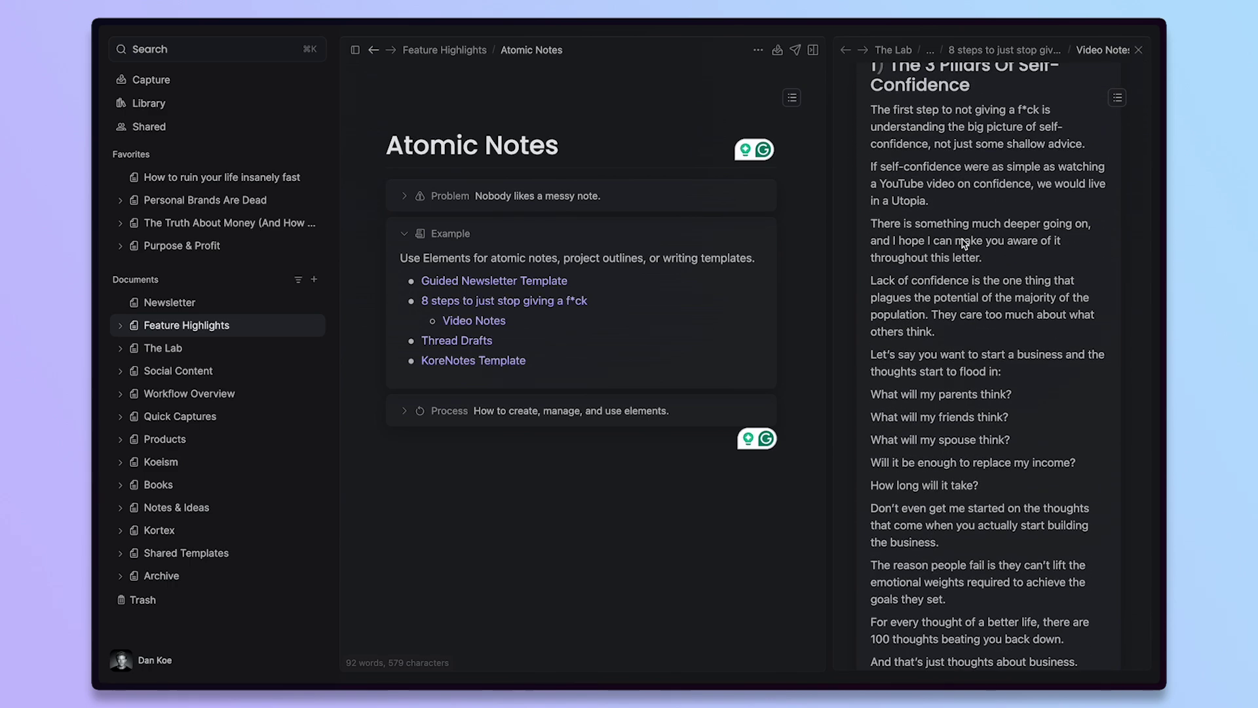
scroll(974, 272, up, 8)
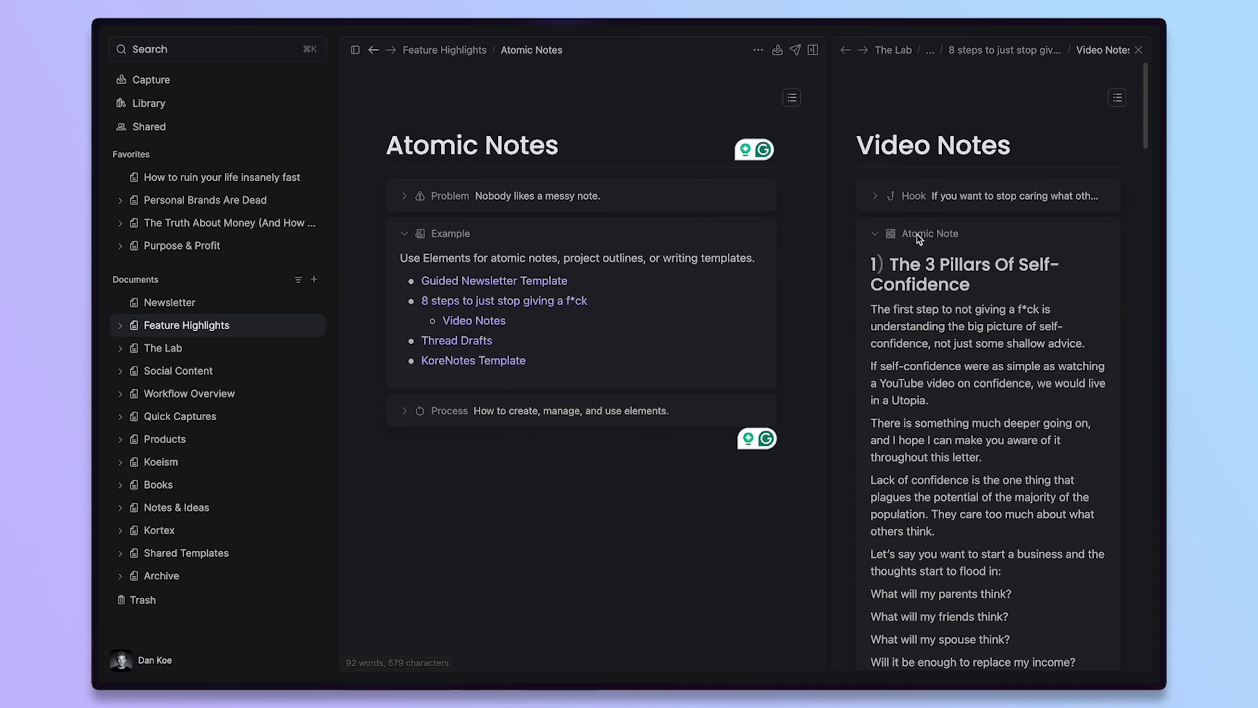
Search 'atomic note', filter to Atomic Note elements, and open Letter in a side pane
click(274, 53)
text(atomic)
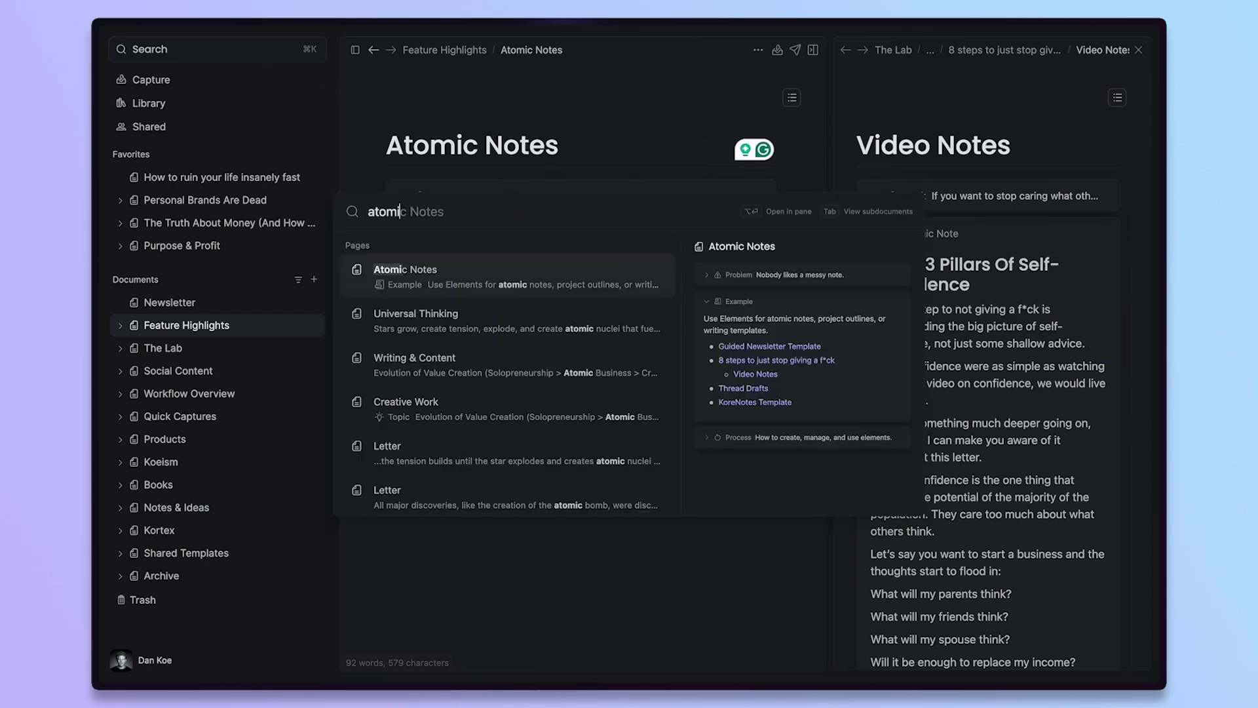
text( note)
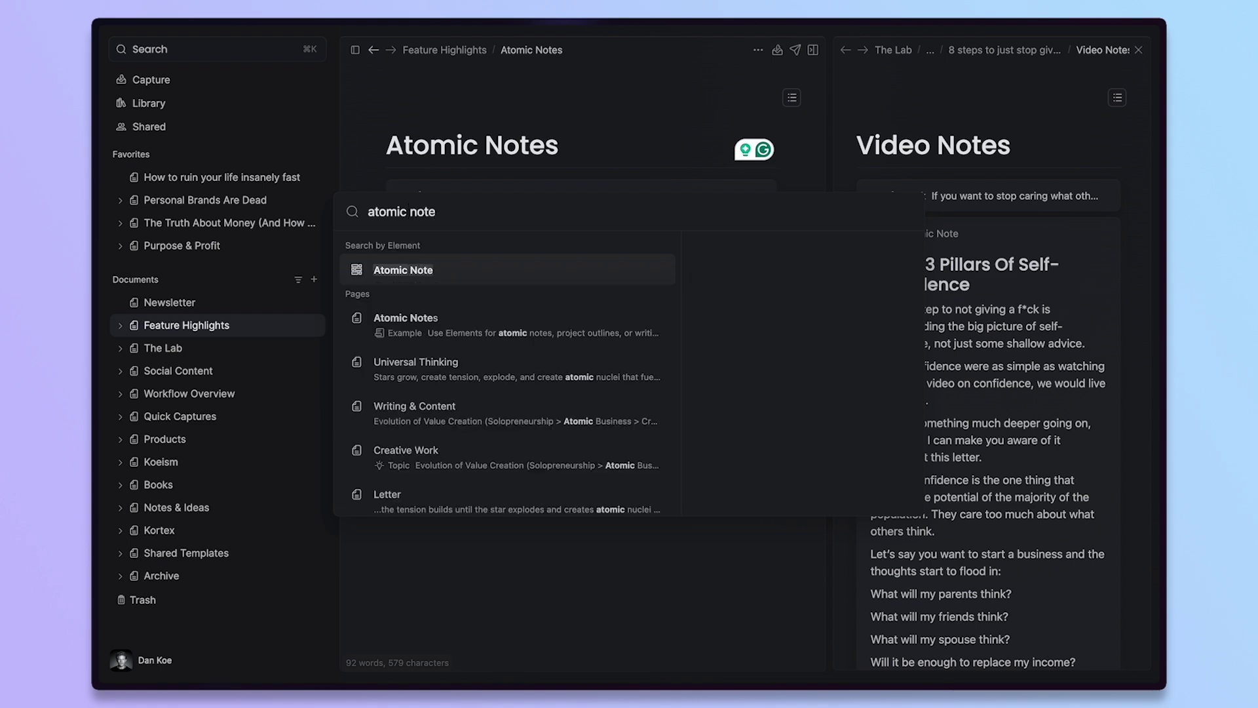
click(466, 279)
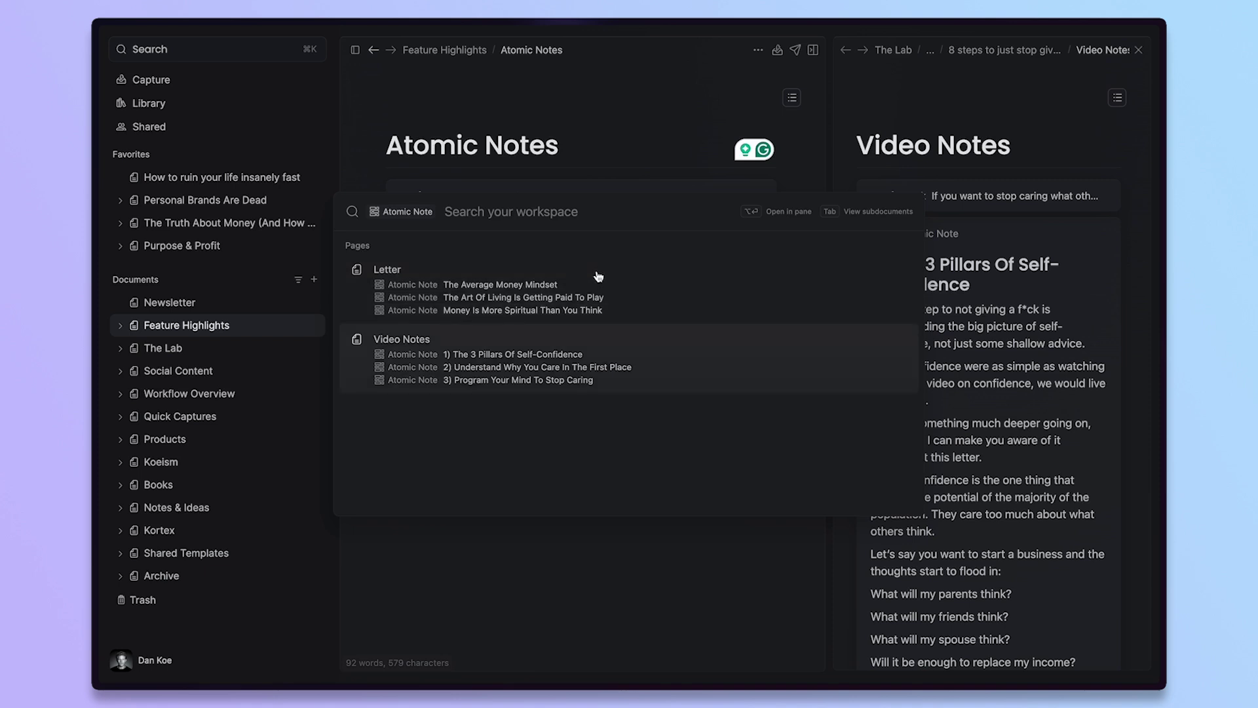
key(alt+Return)
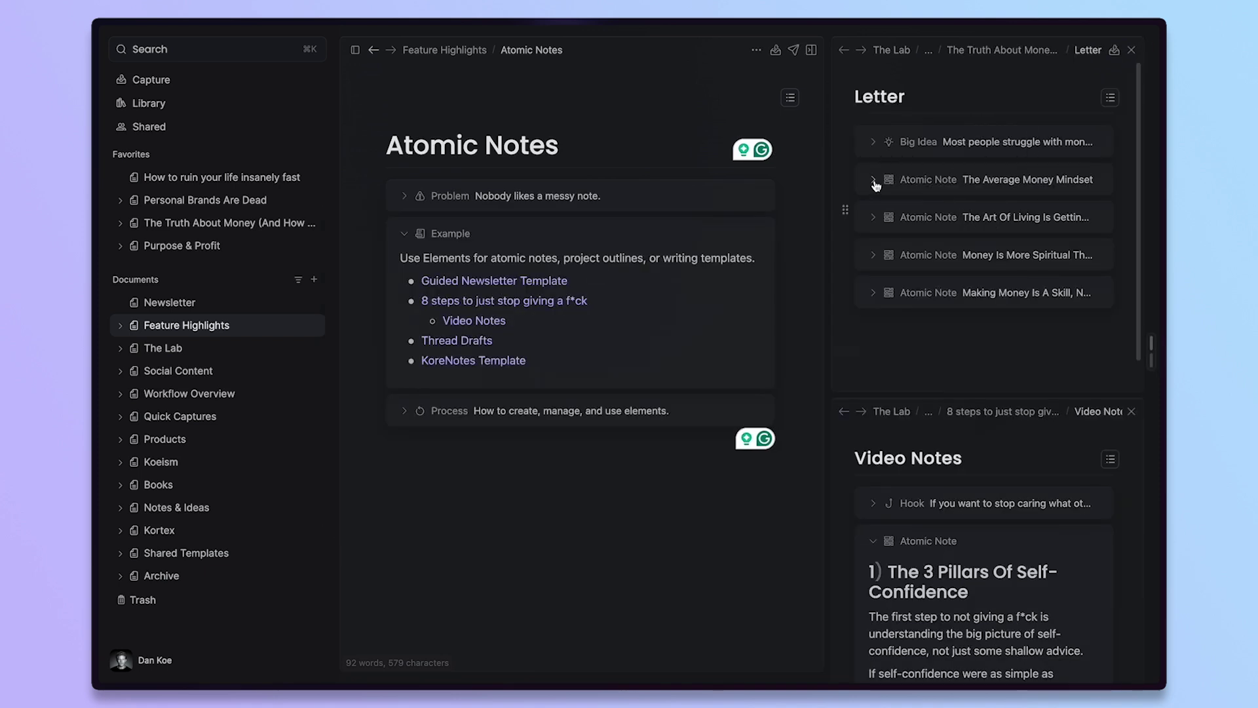
Toggle Big Idea and Average Money Mindset in Letter, then close the Video Notes pane
click(873, 141)
click(873, 142)
click(873, 181)
click(873, 182)
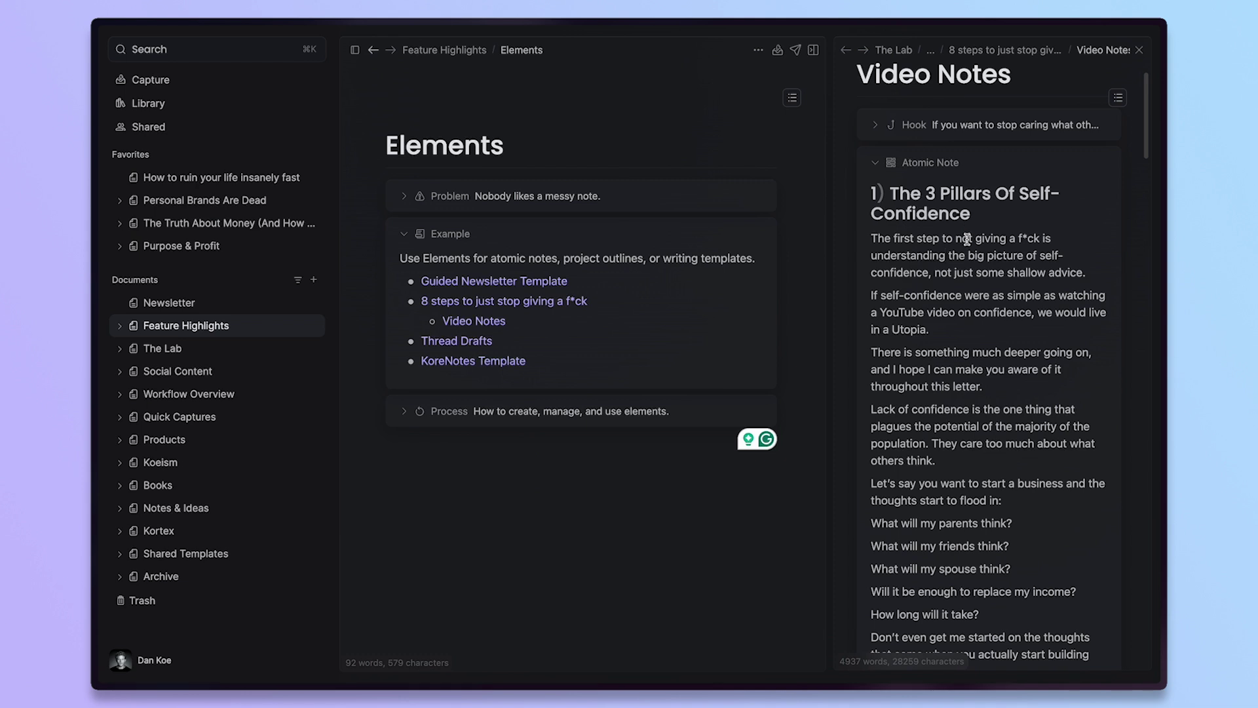
click(1139, 50)
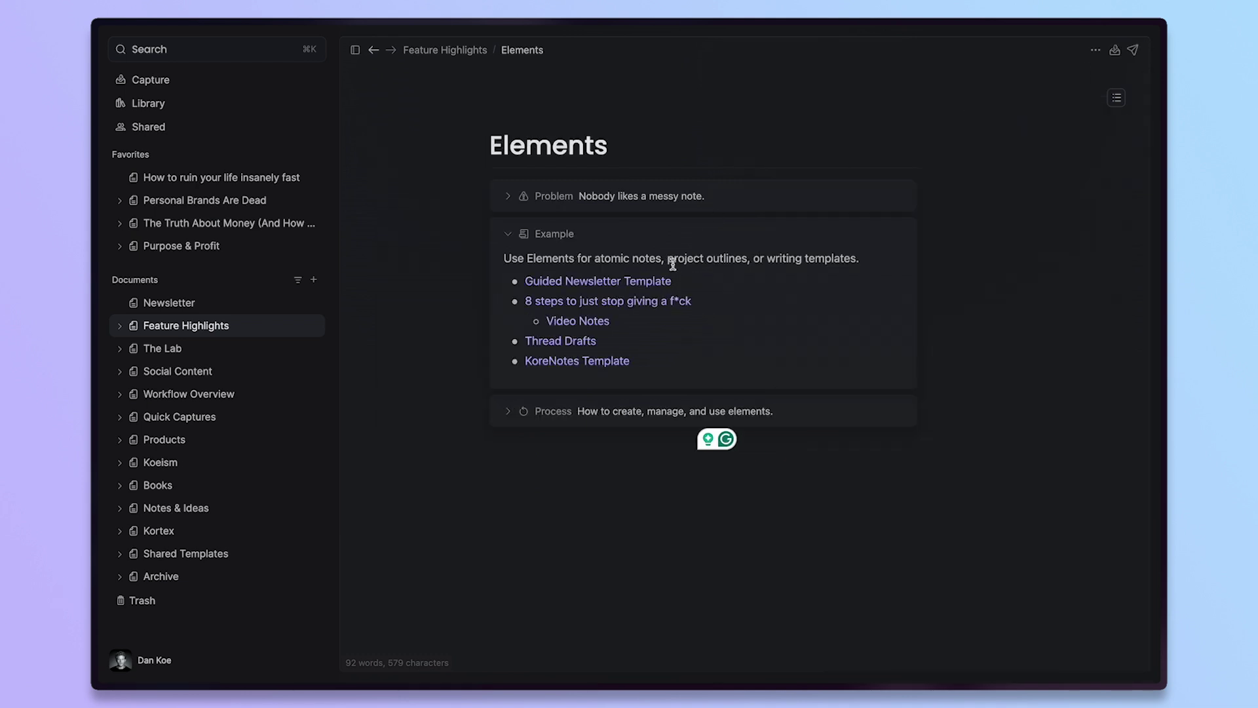
mouse_move(586, 340)
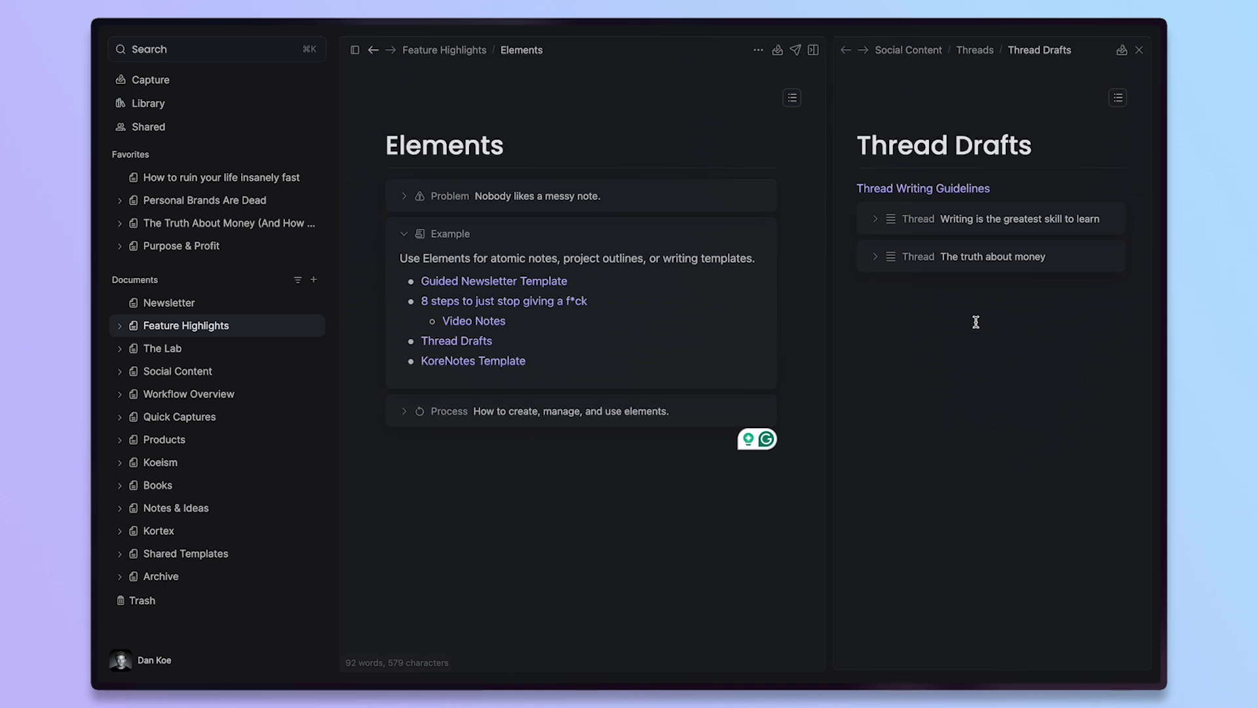
Open Thread Writing Guidelines above Thread Drafts, browse its #writing tips tag results, then dismiss them
mouse_move(931, 192)
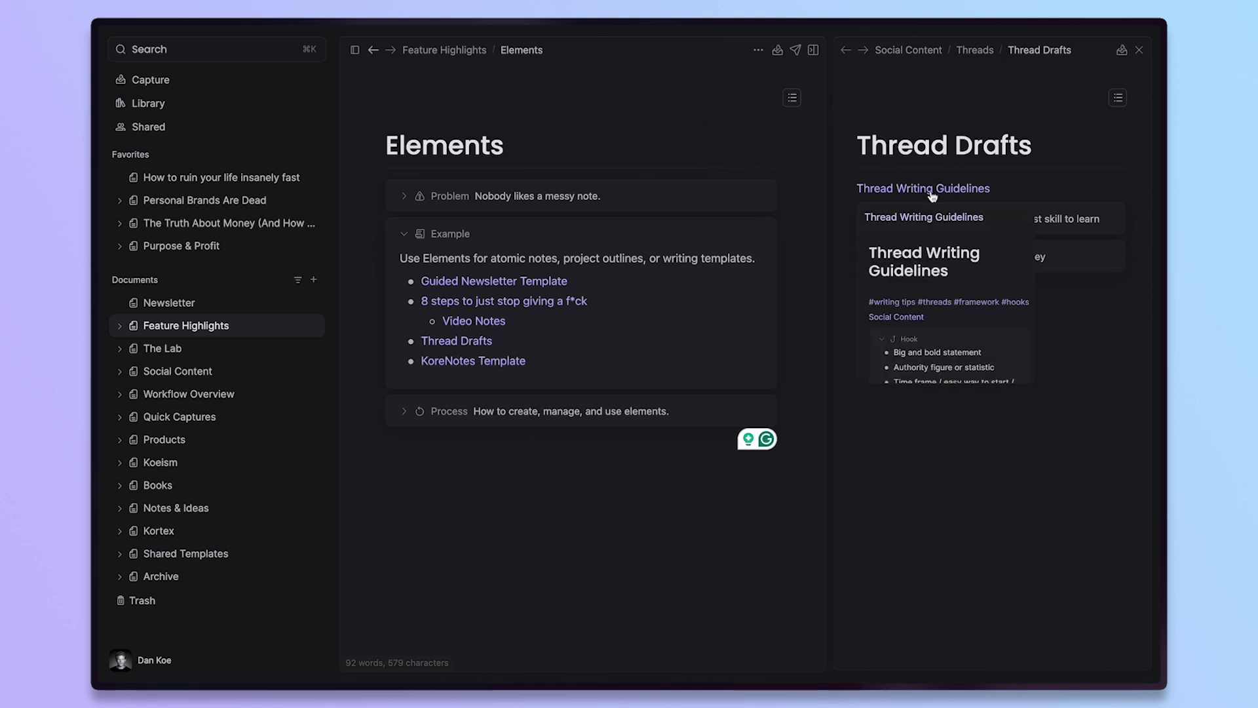
click(931, 194)
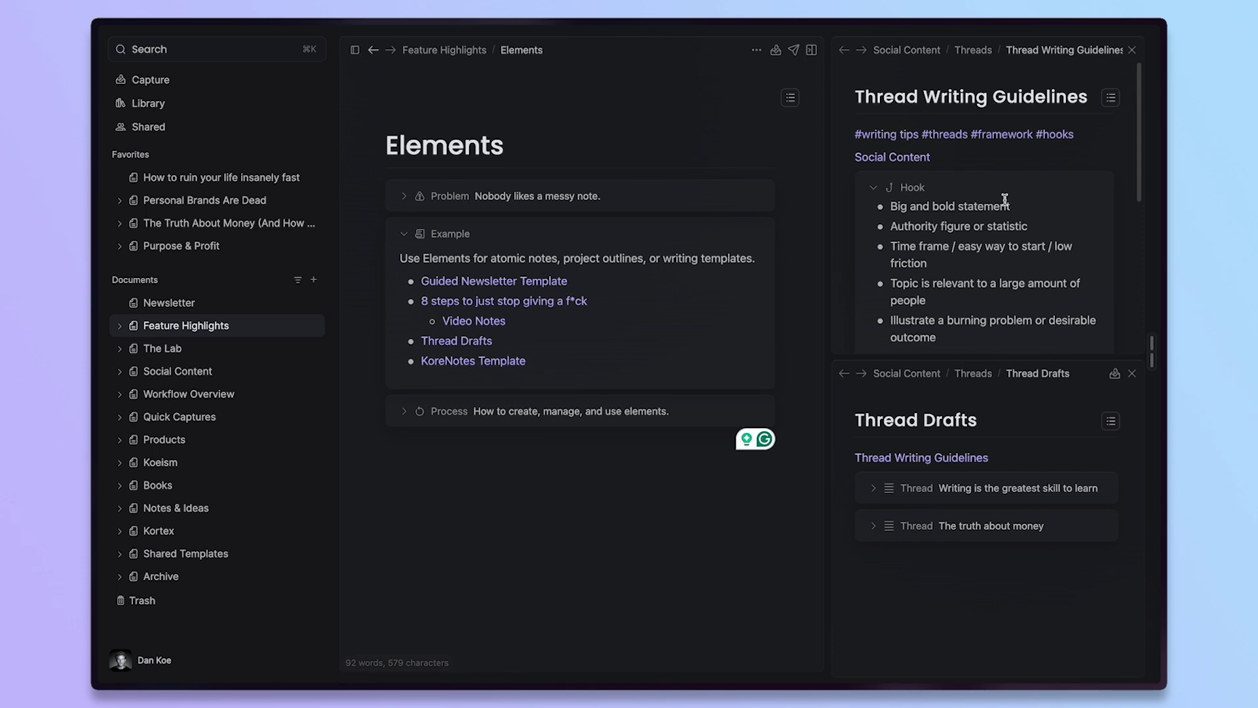
click(891, 133)
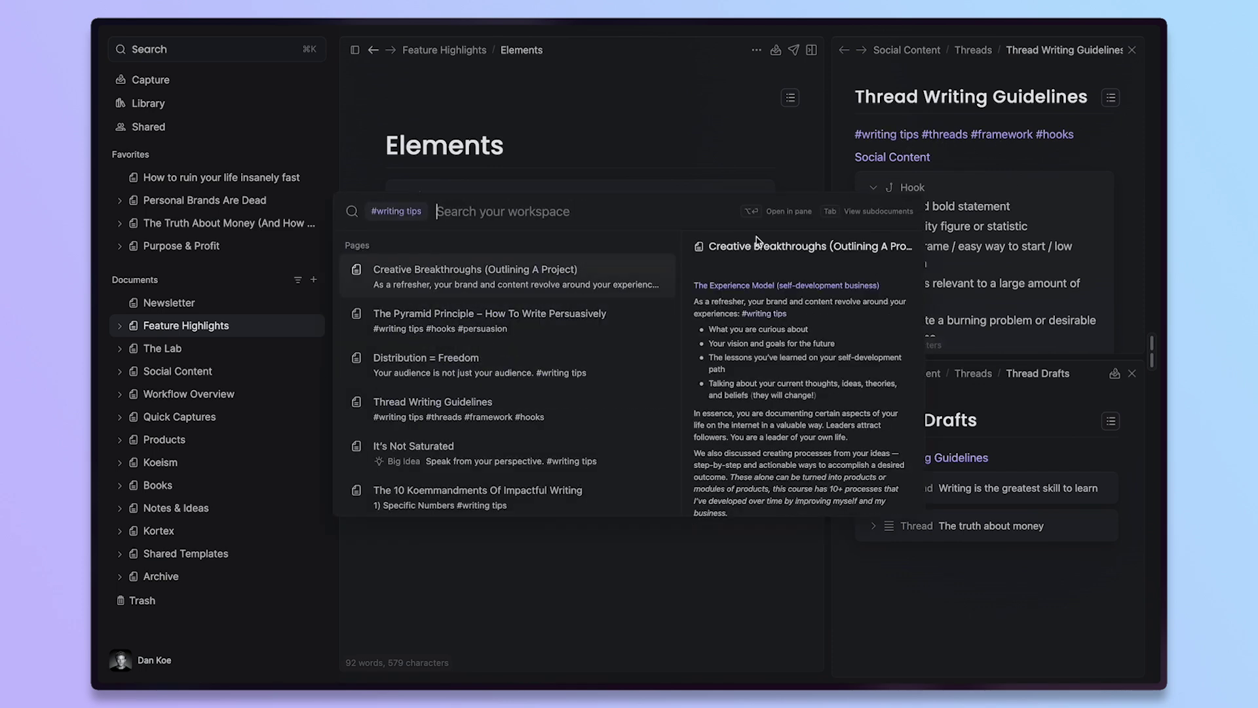
scroll(583, 317, down, 5)
scroll(584, 317, up, 5)
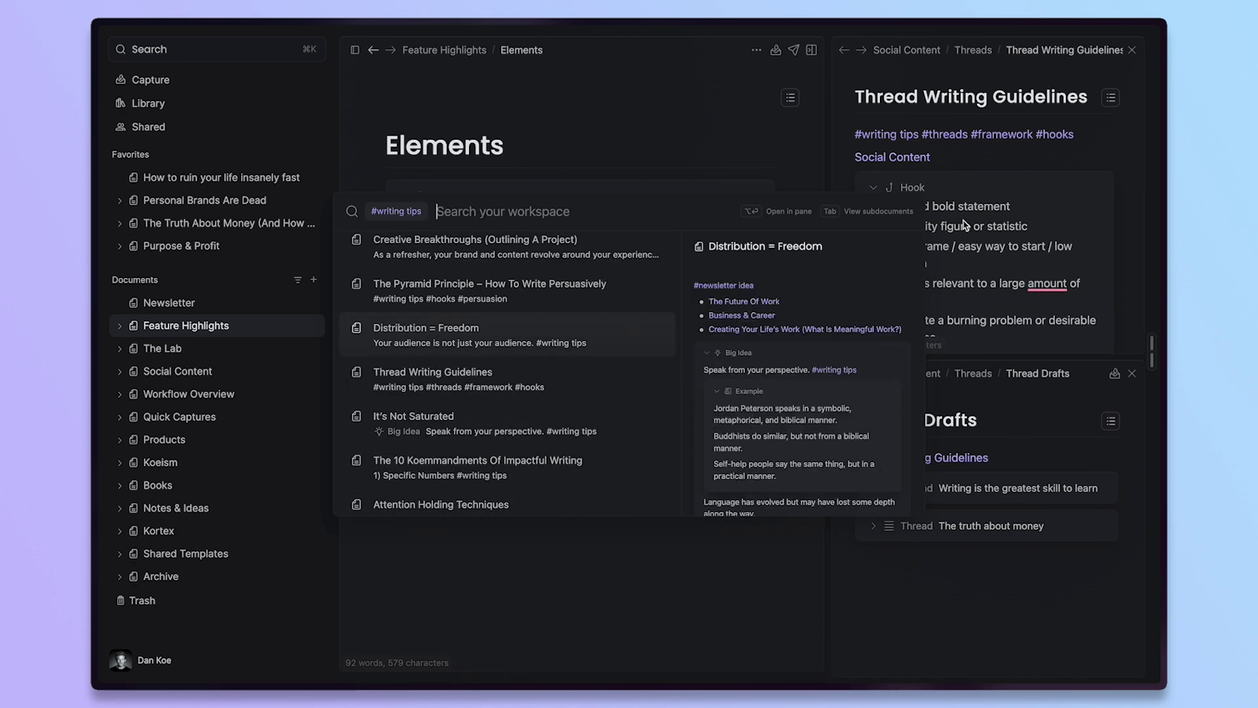
key(Escape)
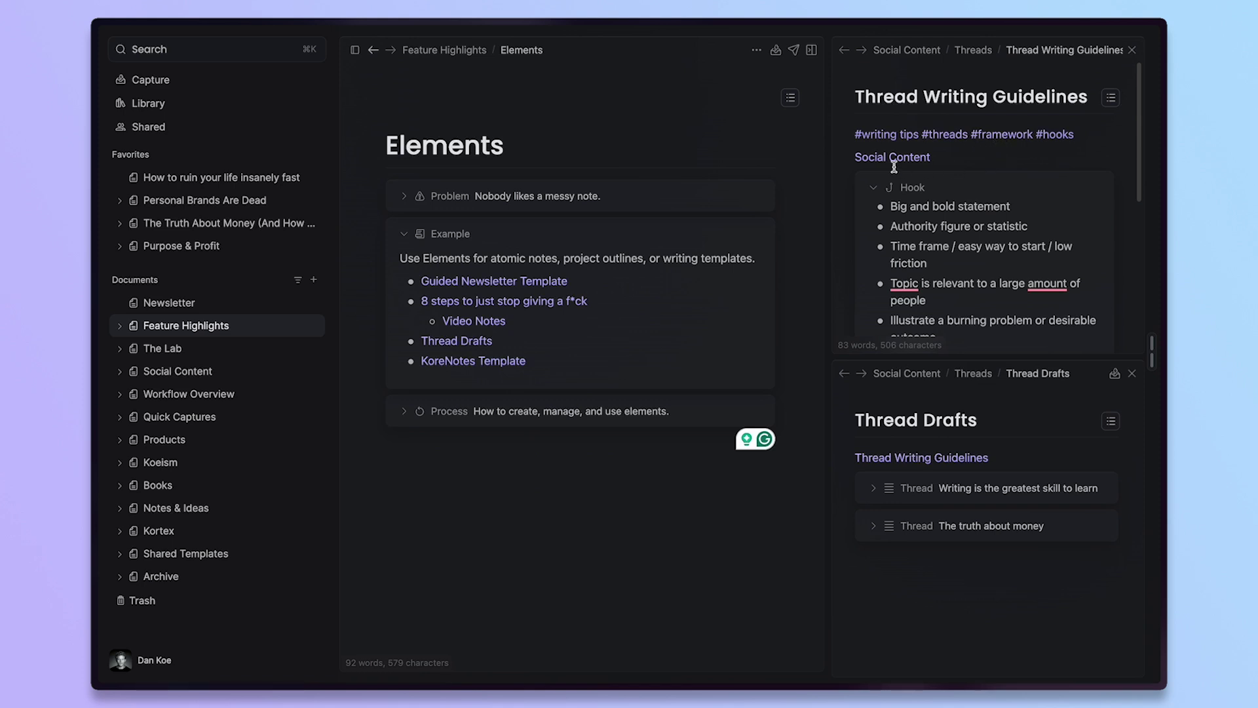
scroll(982, 175, down, 3)
scroll(982, 176, down, 2)
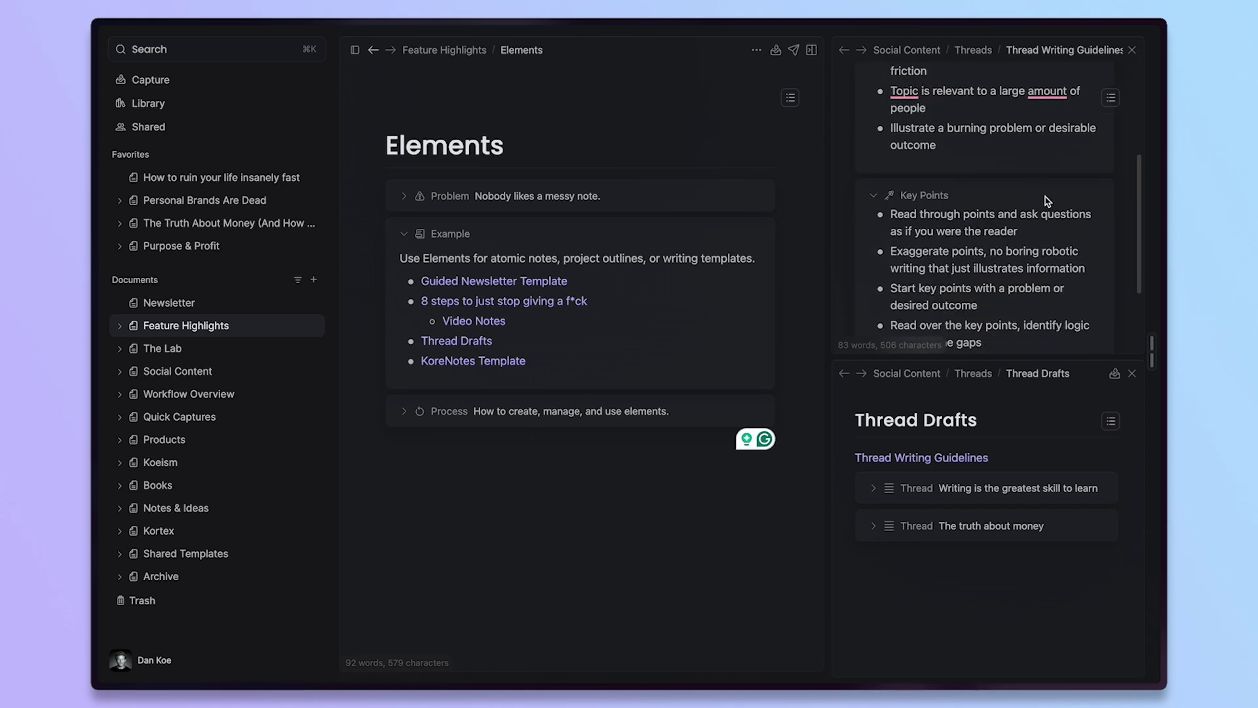
scroll(1046, 201, up, 5)
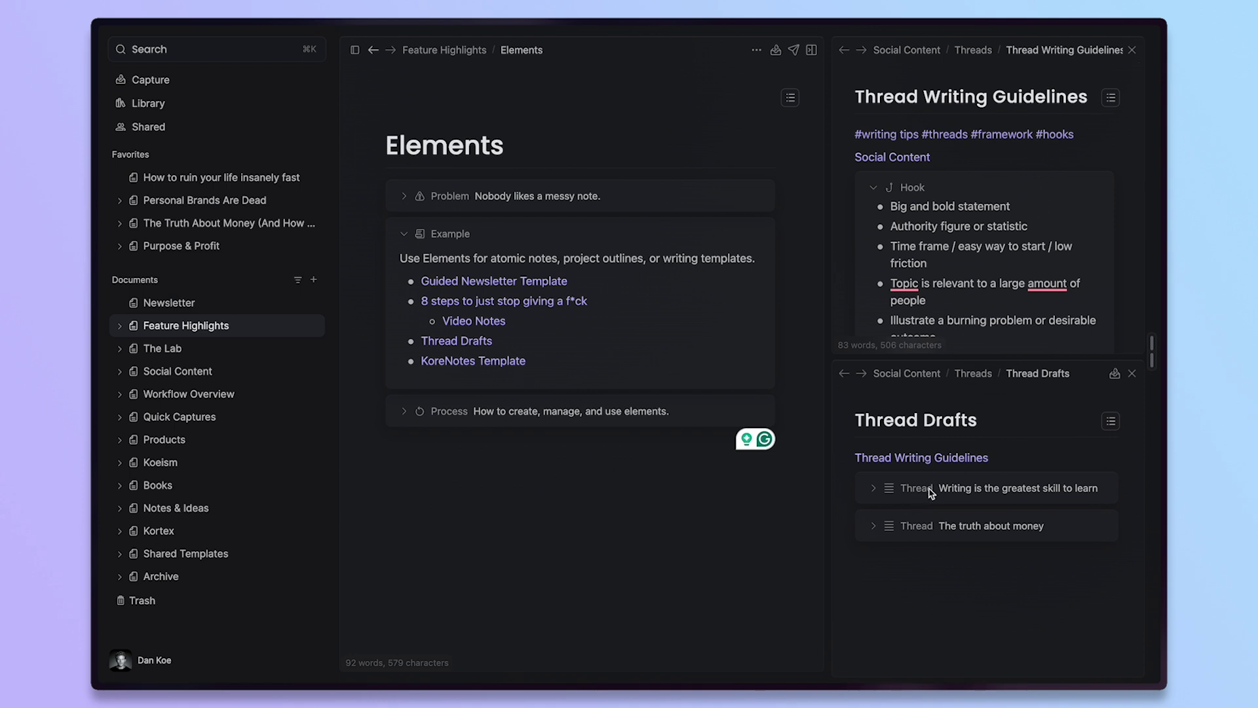
Close Thread Writing Guidelines and expand 'Writing is the greatest skill to learn', scrolling through its posts
click(1136, 56)
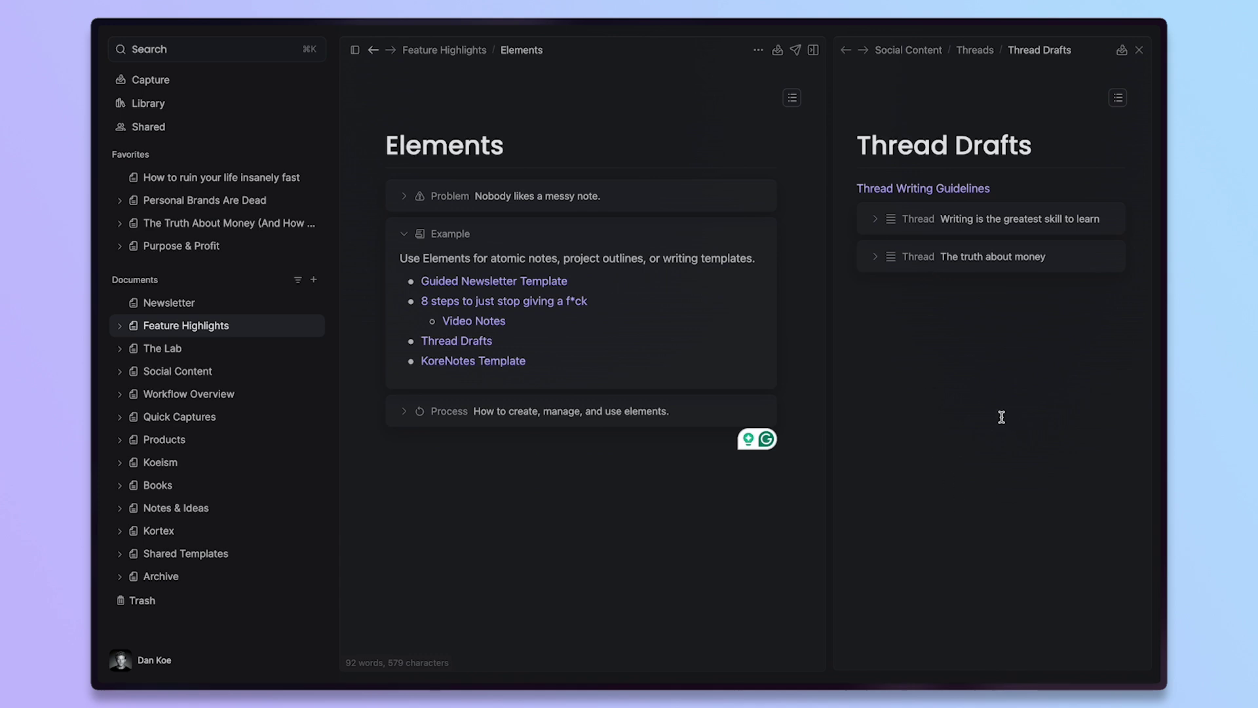
click(876, 219)
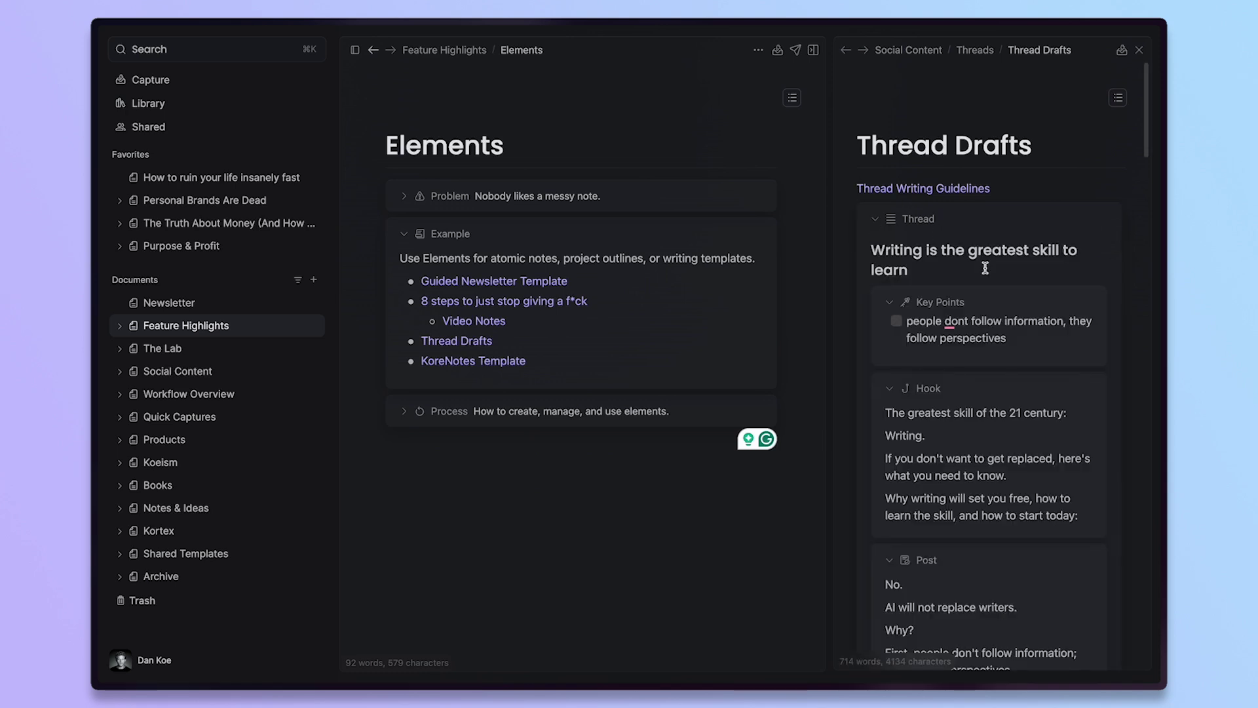
scroll(997, 272, down, 2)
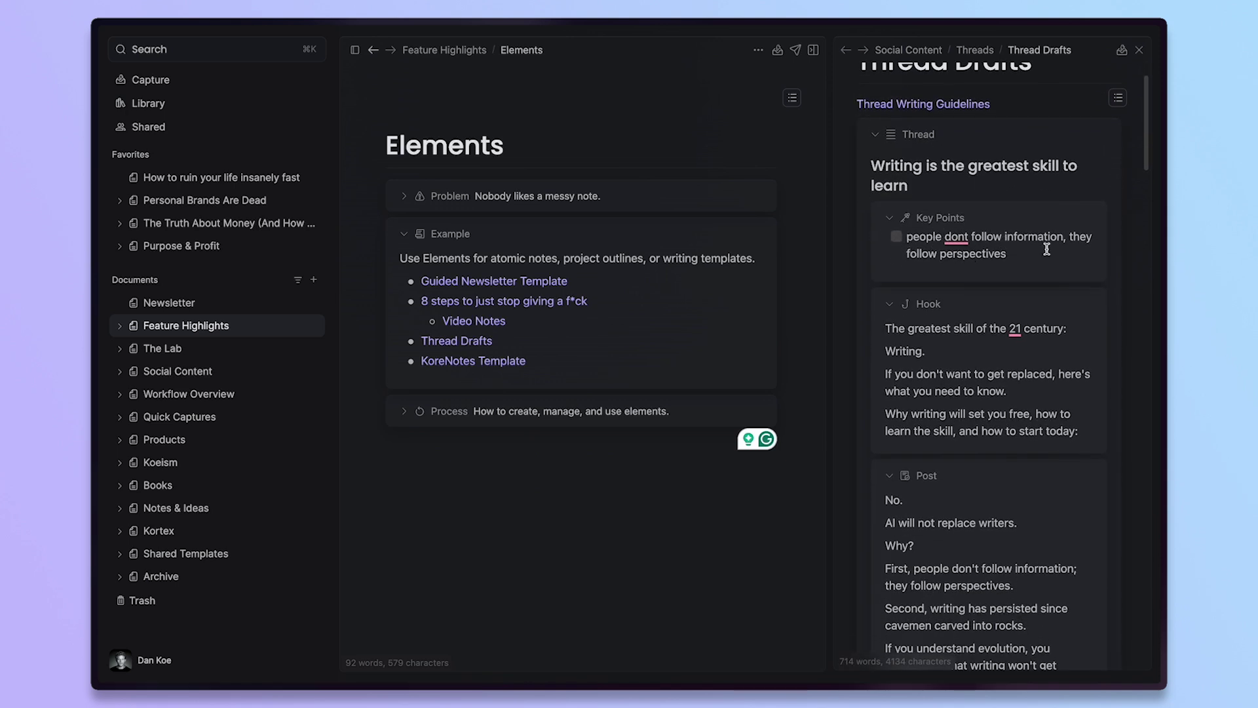
scroll(1047, 249, down, 2)
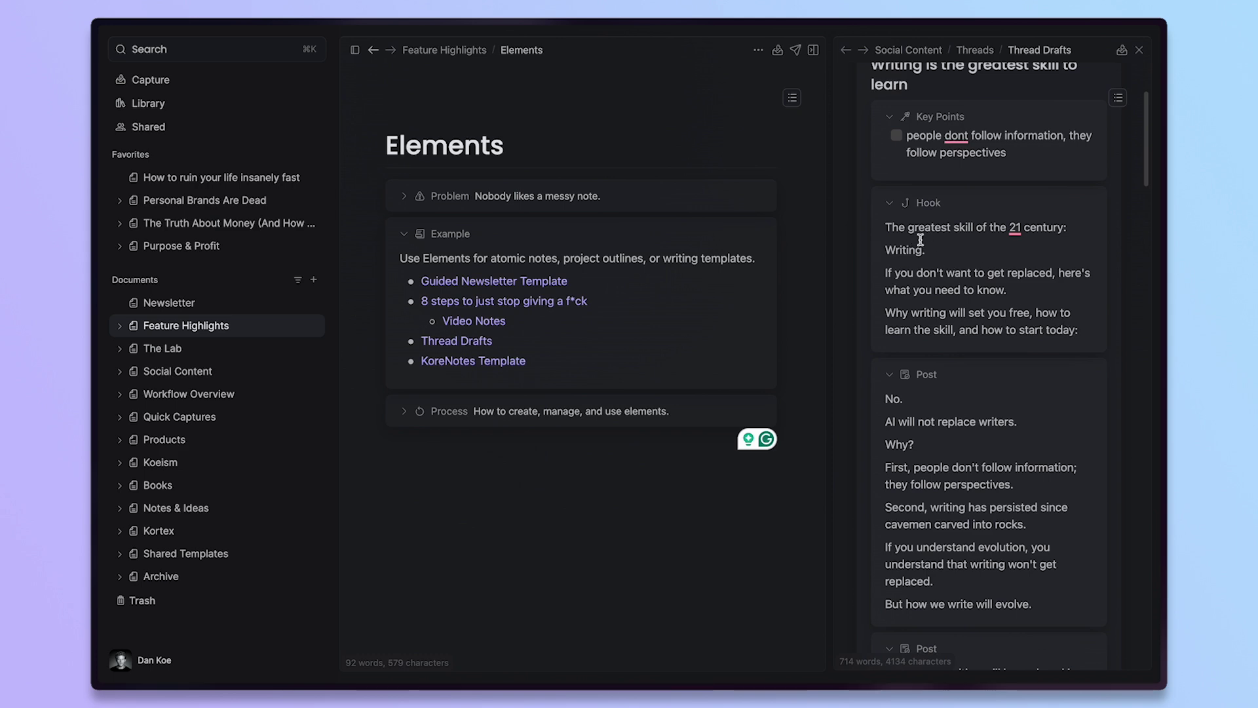
scroll(974, 238, down, 4)
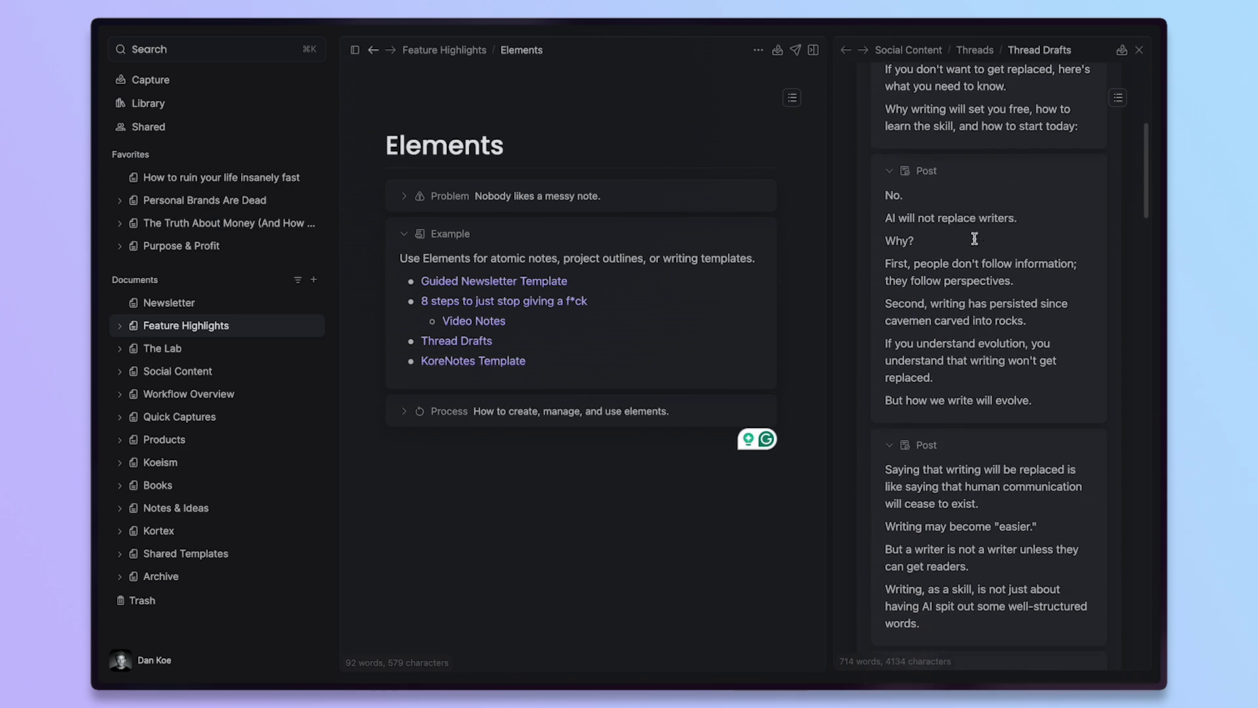
scroll(964, 275, down, 7)
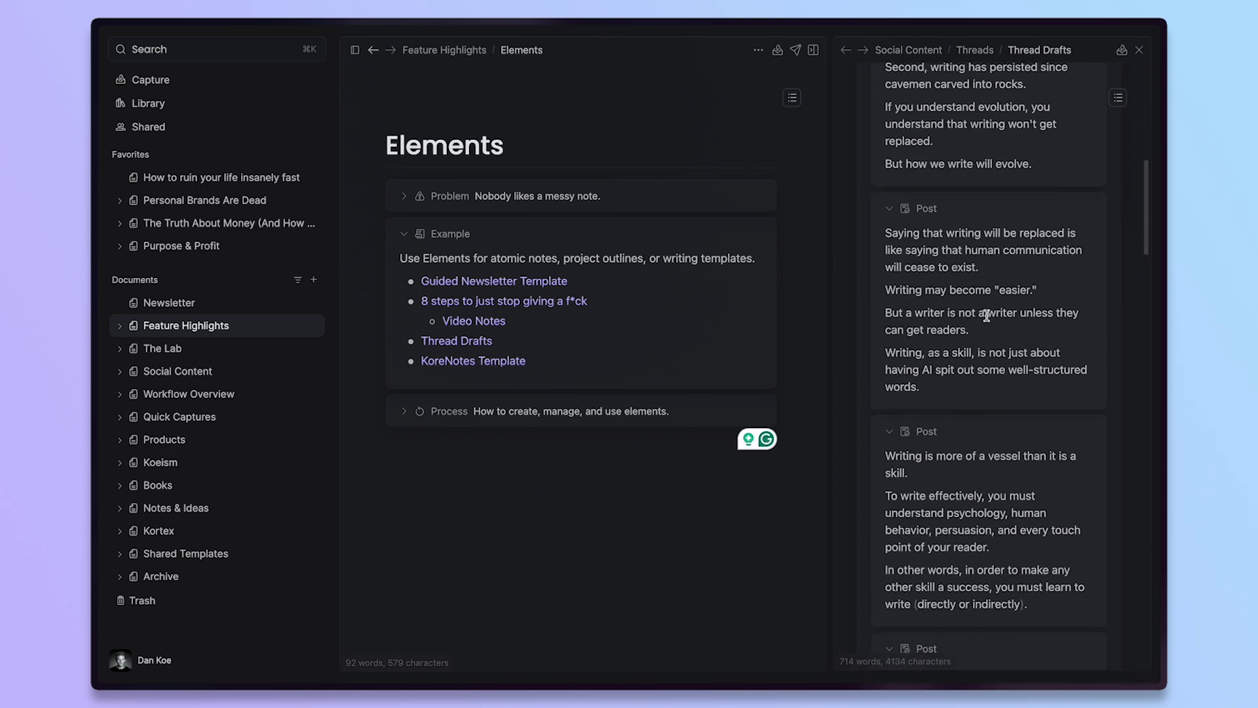
scroll(988, 338, down, 5)
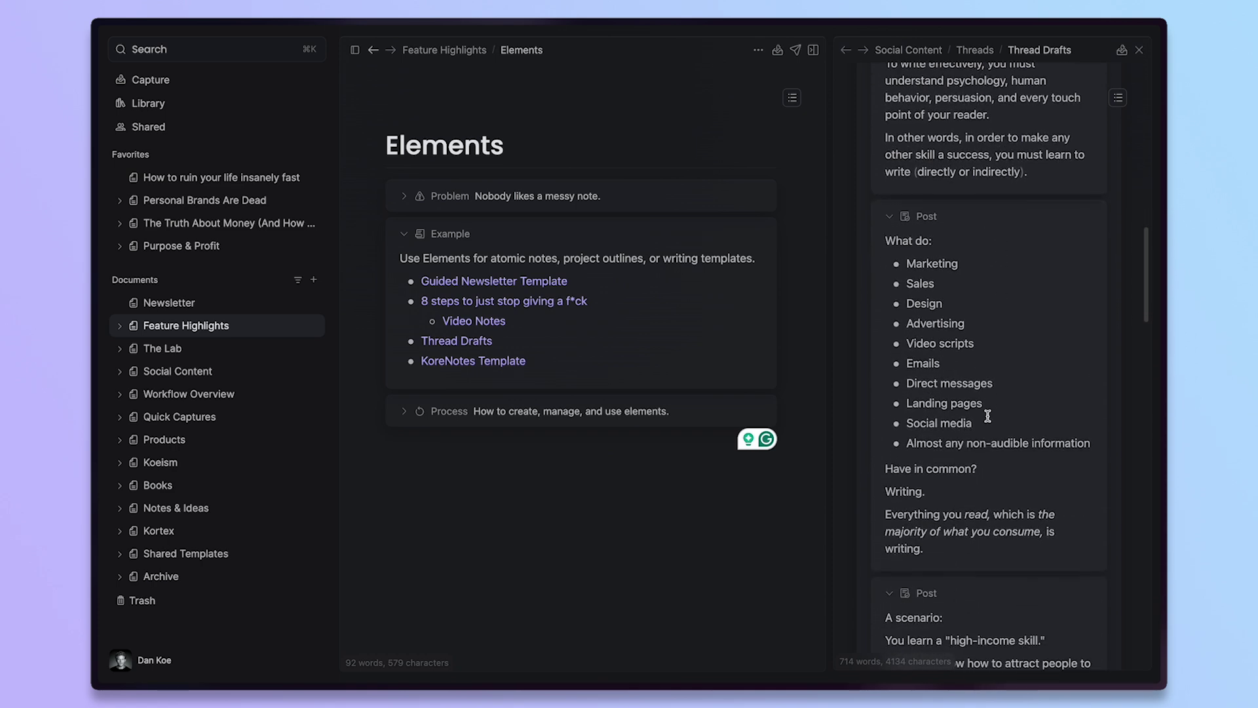
scroll(978, 157, up, 7)
scroll(978, 149, up, 12)
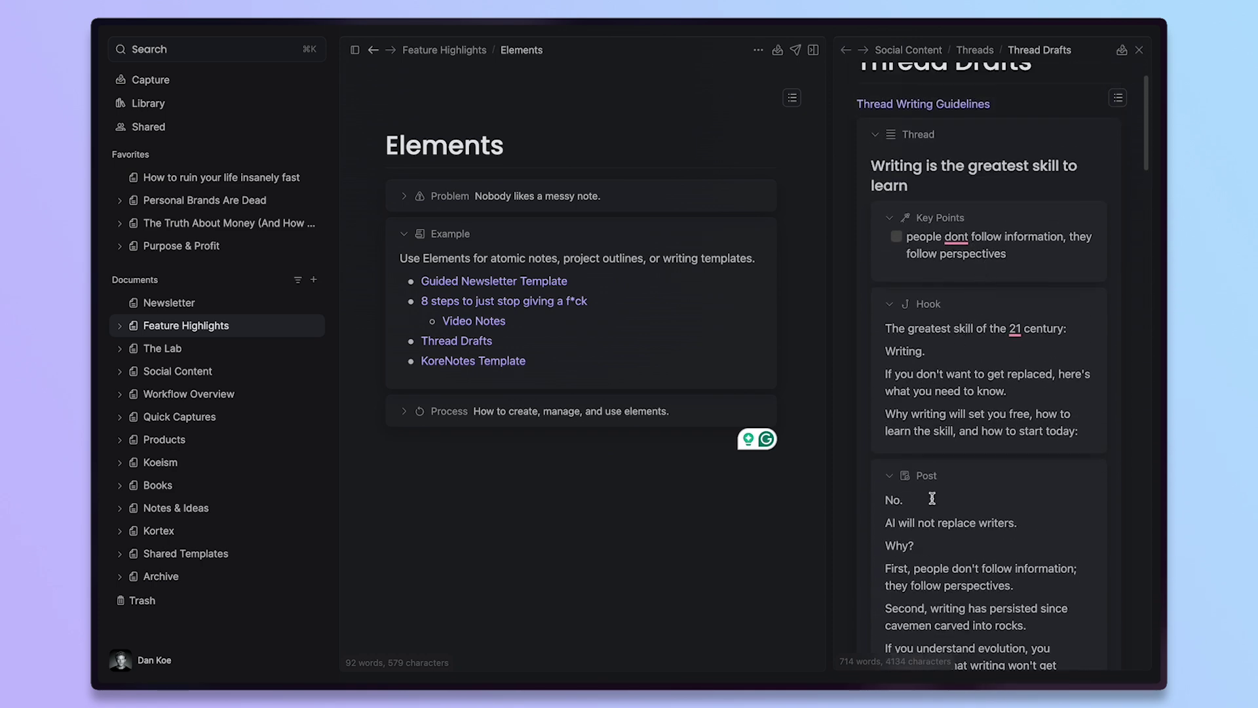
scroll(980, 342, down, 1)
scroll(980, 342, down, 3)
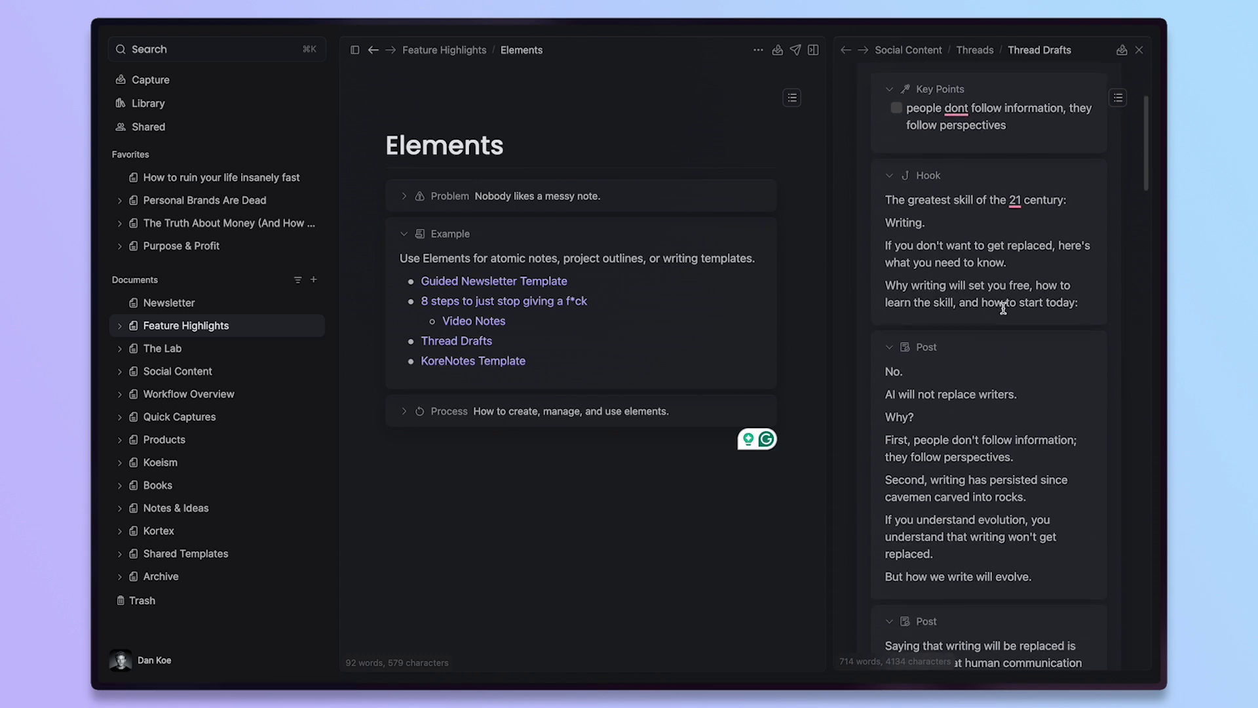
scroll(1023, 359, down, 2)
drag(1045, 491, 888, 289)
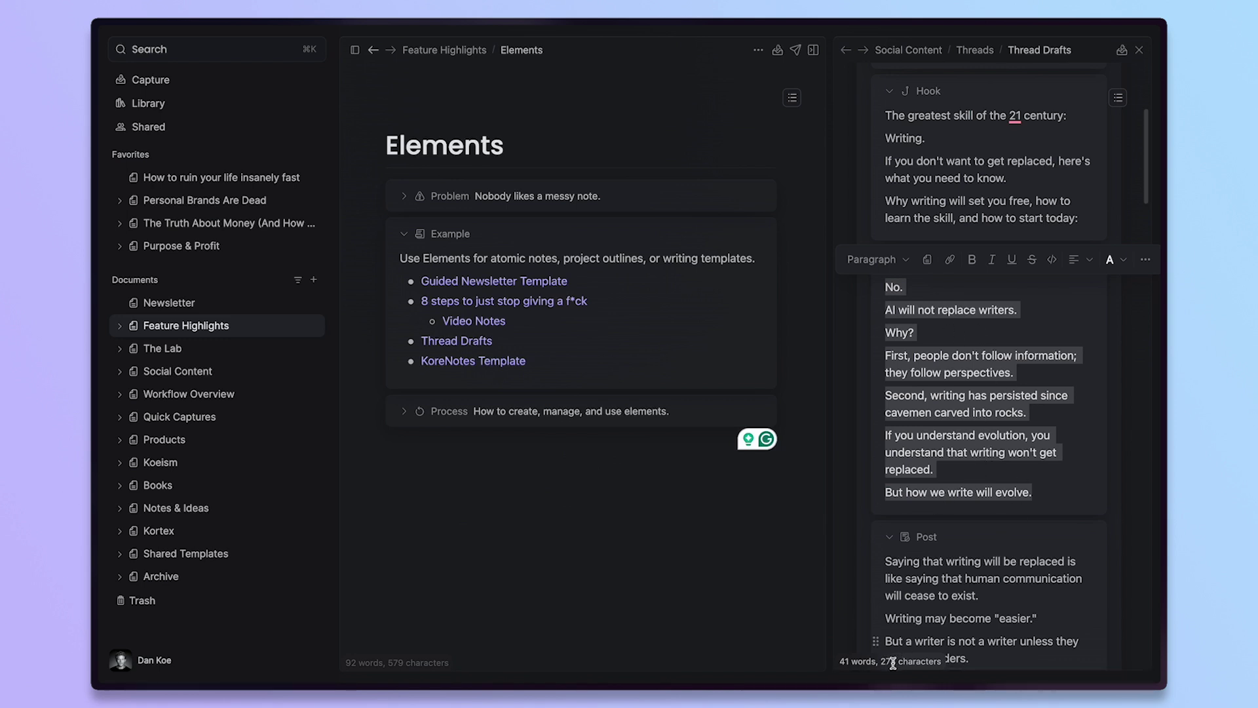
click(992, 412)
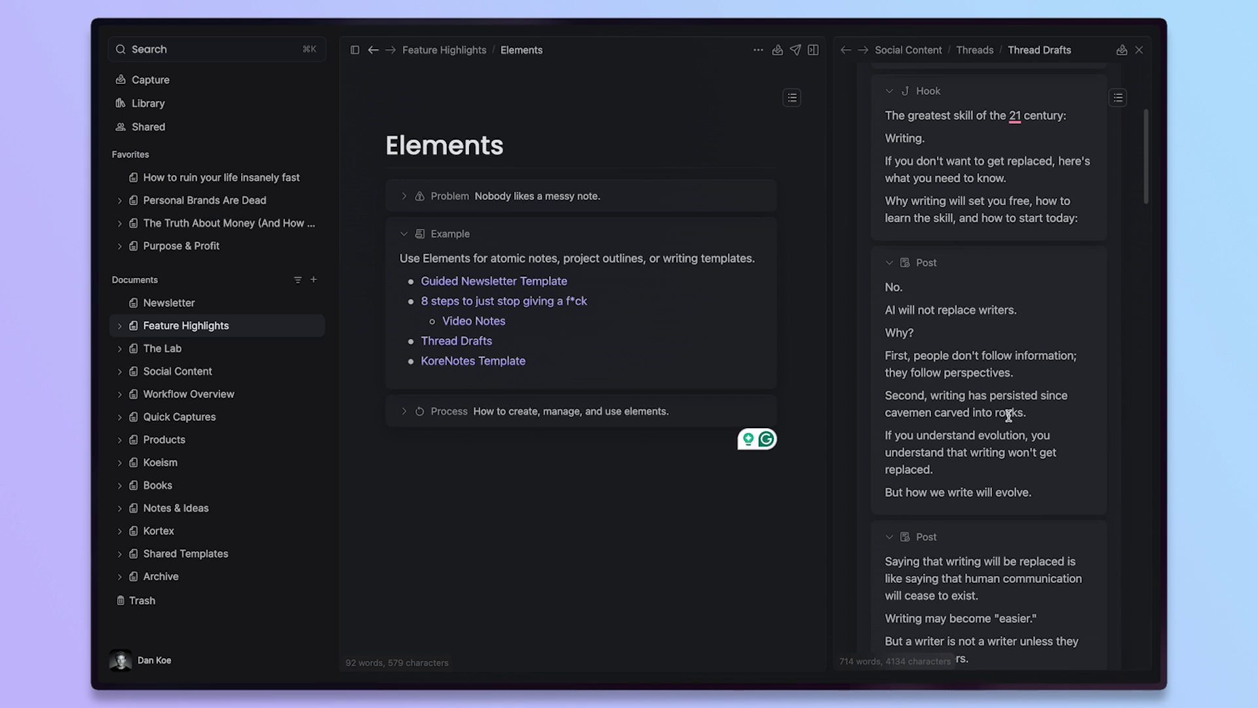
drag(1035, 492, 890, 286)
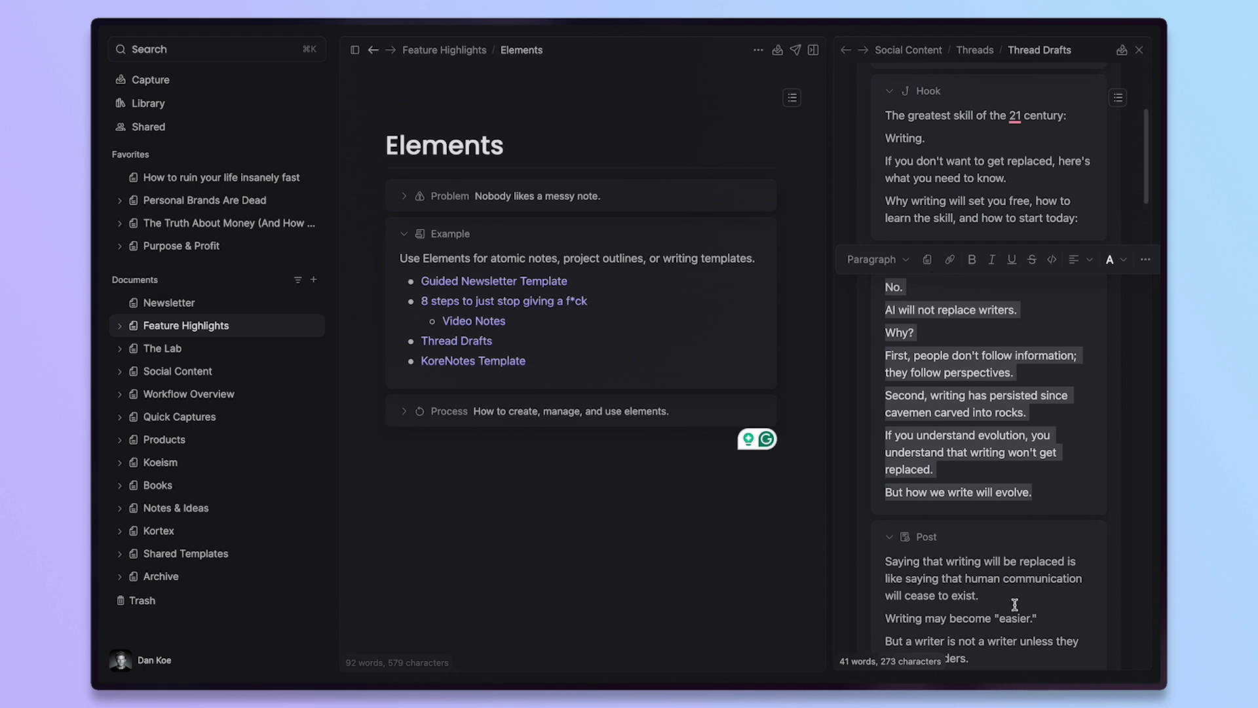
click(1004, 393)
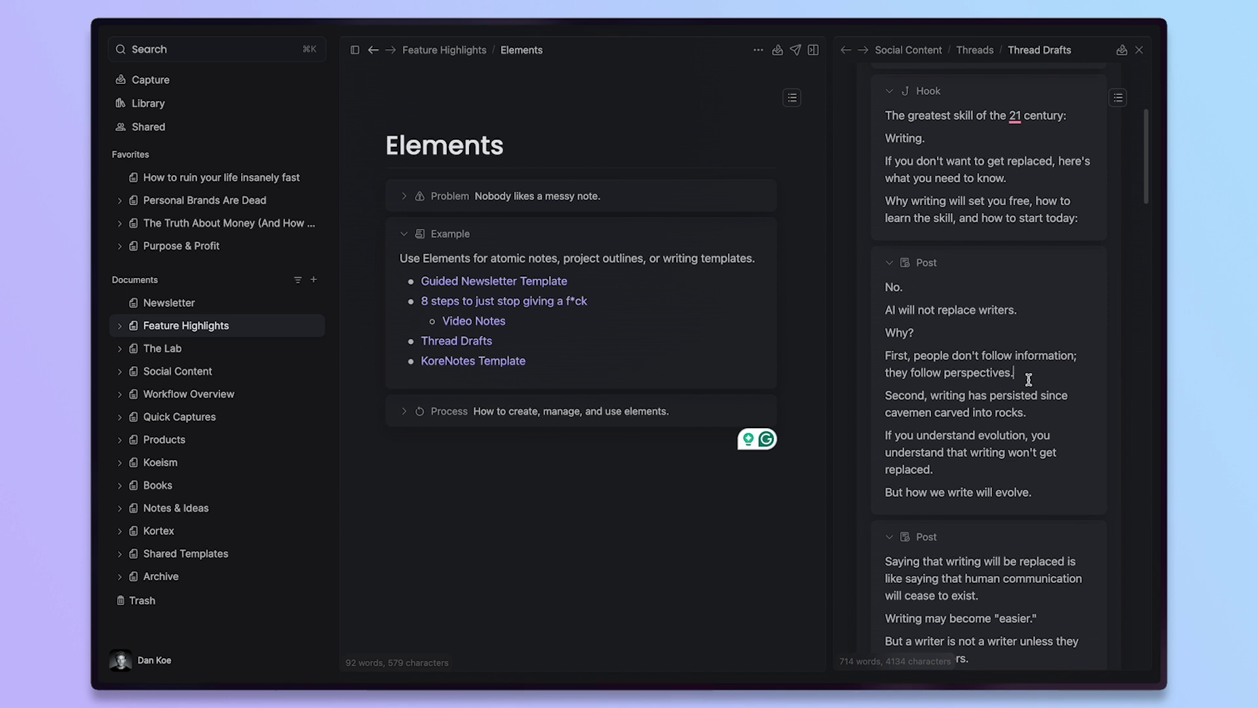
key(super+a)
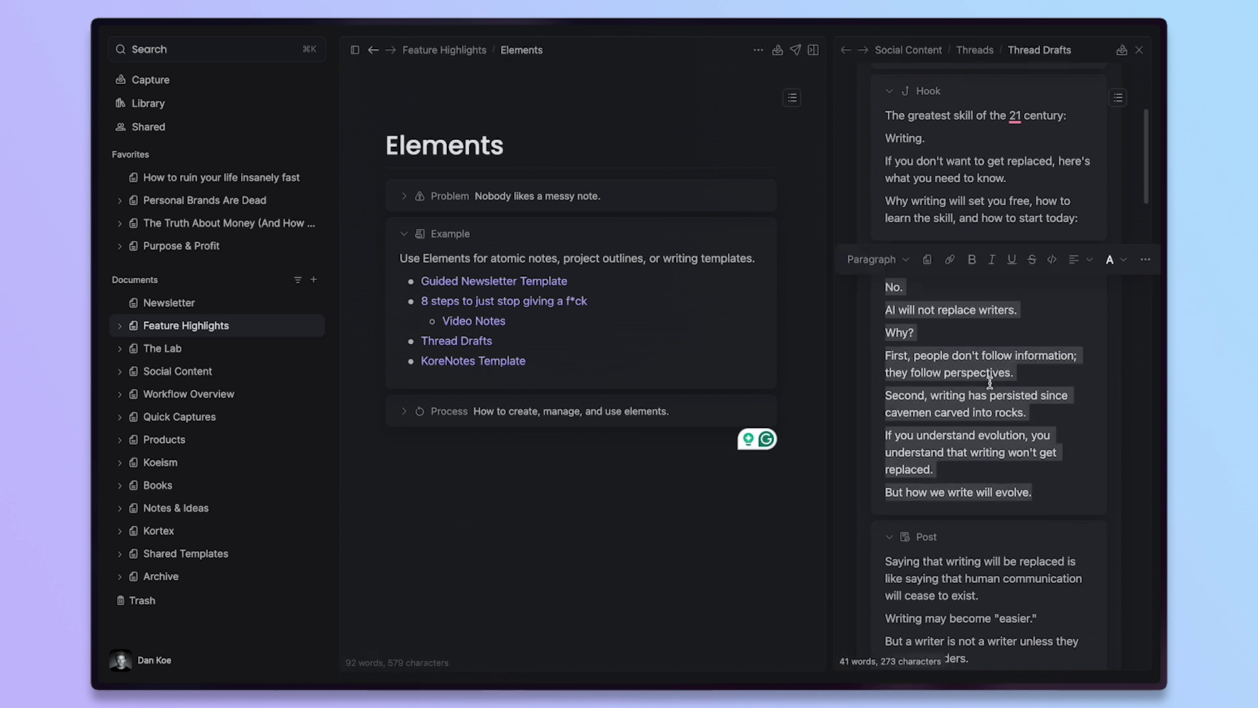
Replace the Thread Drafts side pane with the KoreNotes Template beside the Elements page
click(1139, 50)
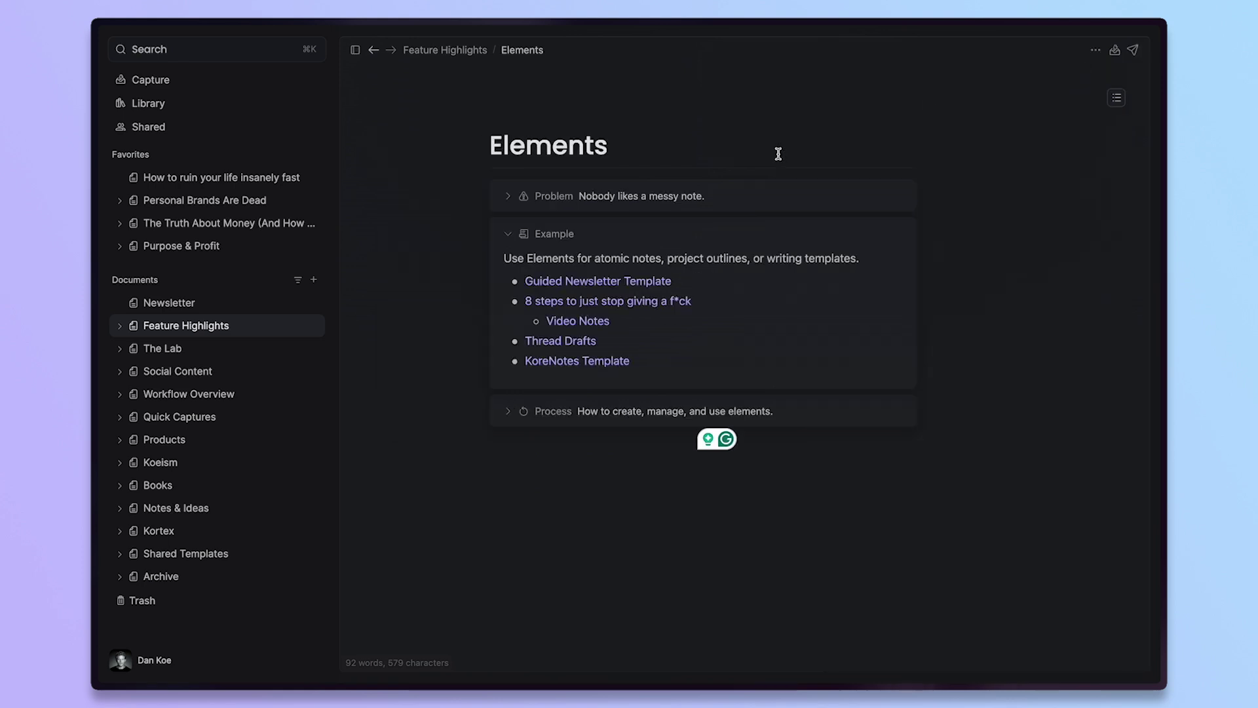
click(620, 371)
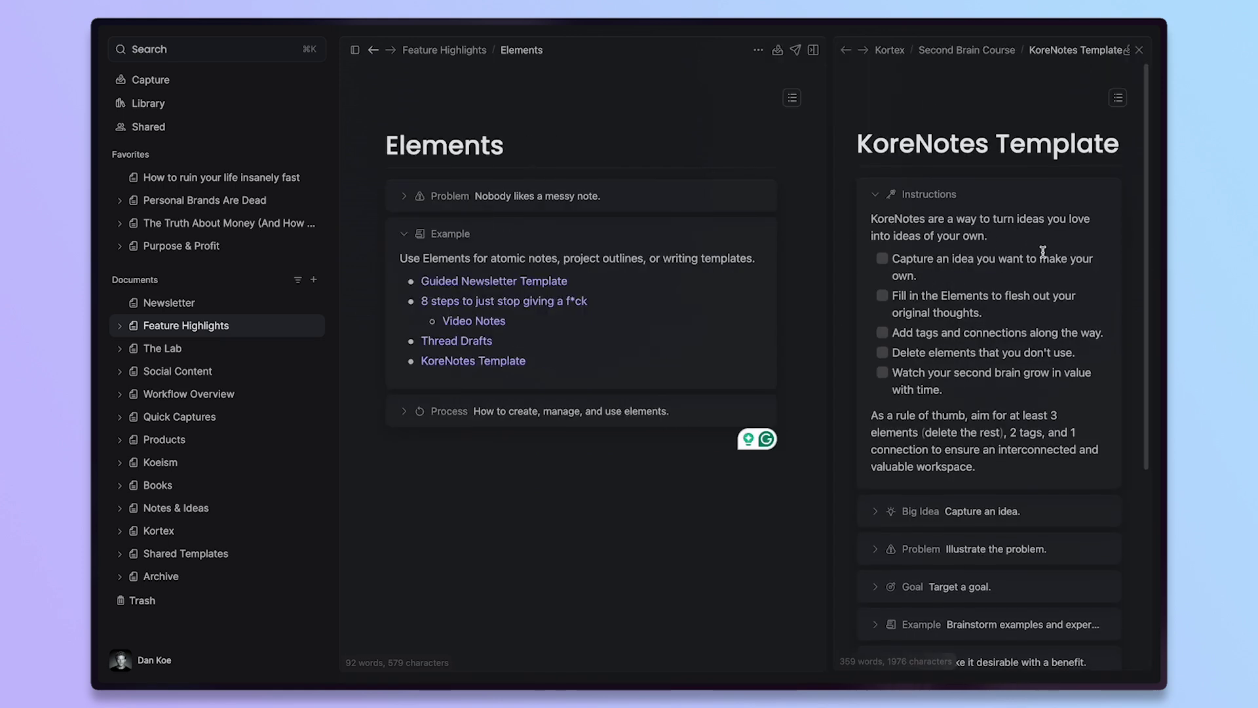
scroll(1042, 252, down, 5)
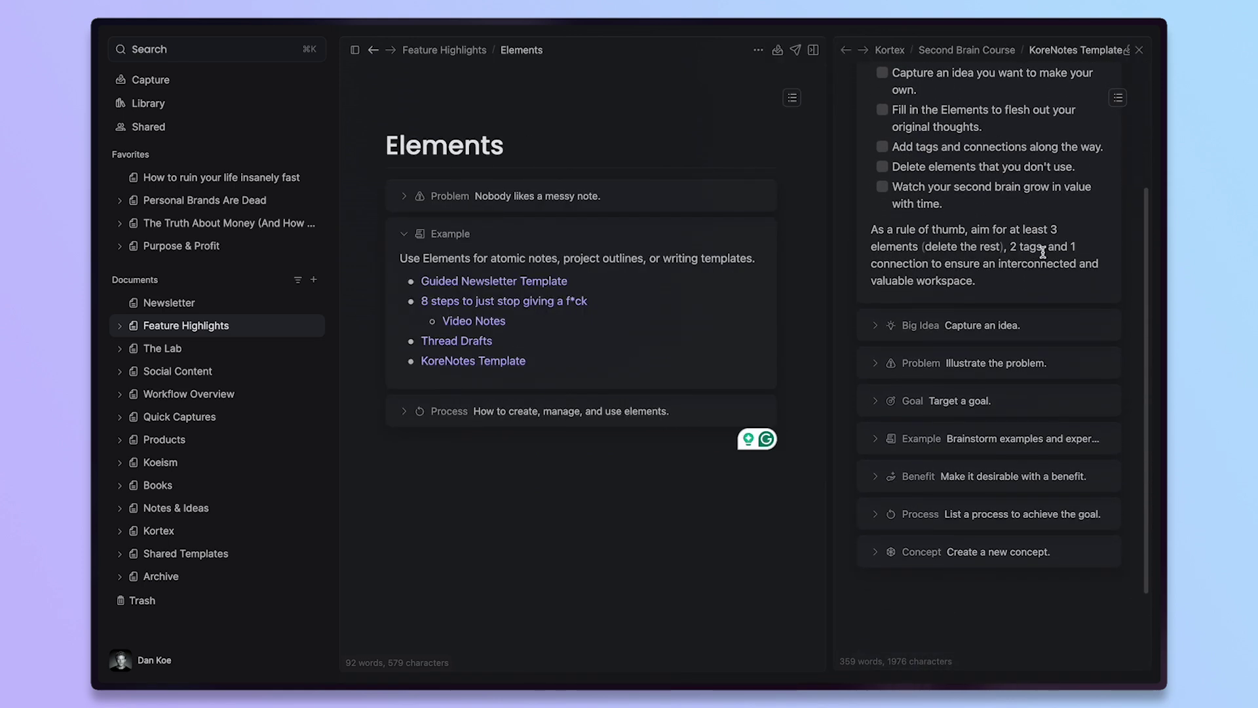
scroll(1043, 252, up, 4)
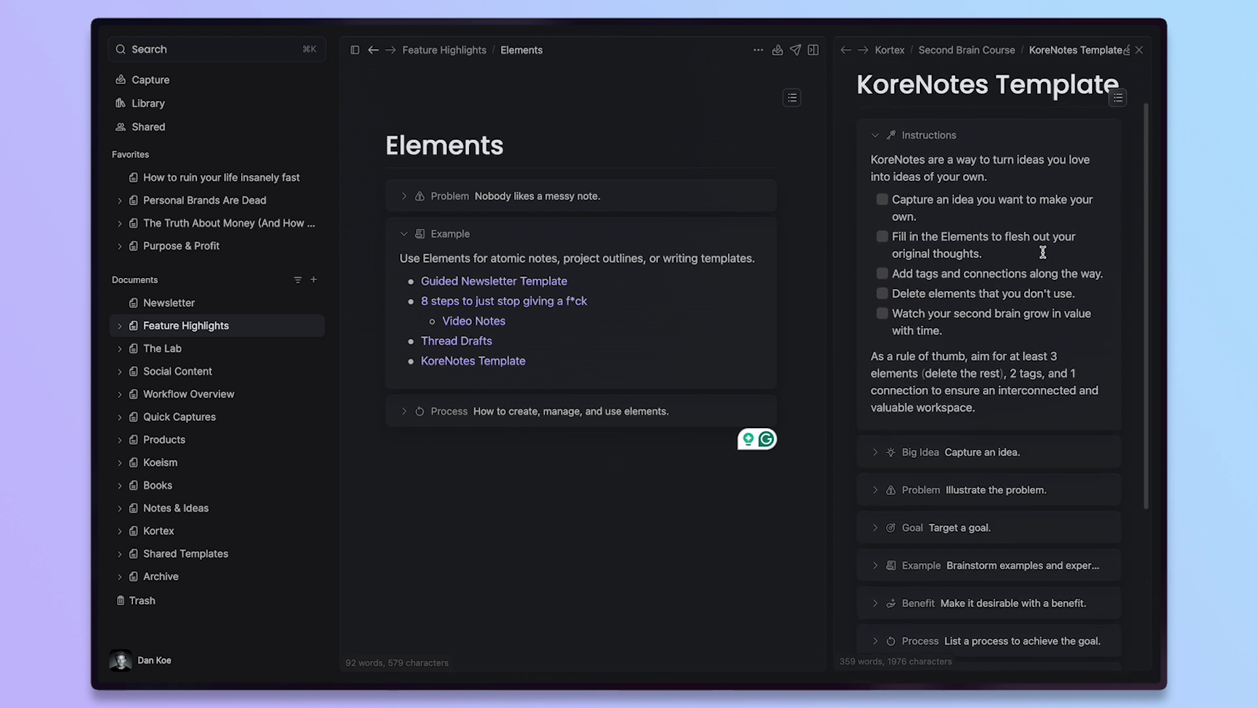
scroll(1043, 251, up, 1)
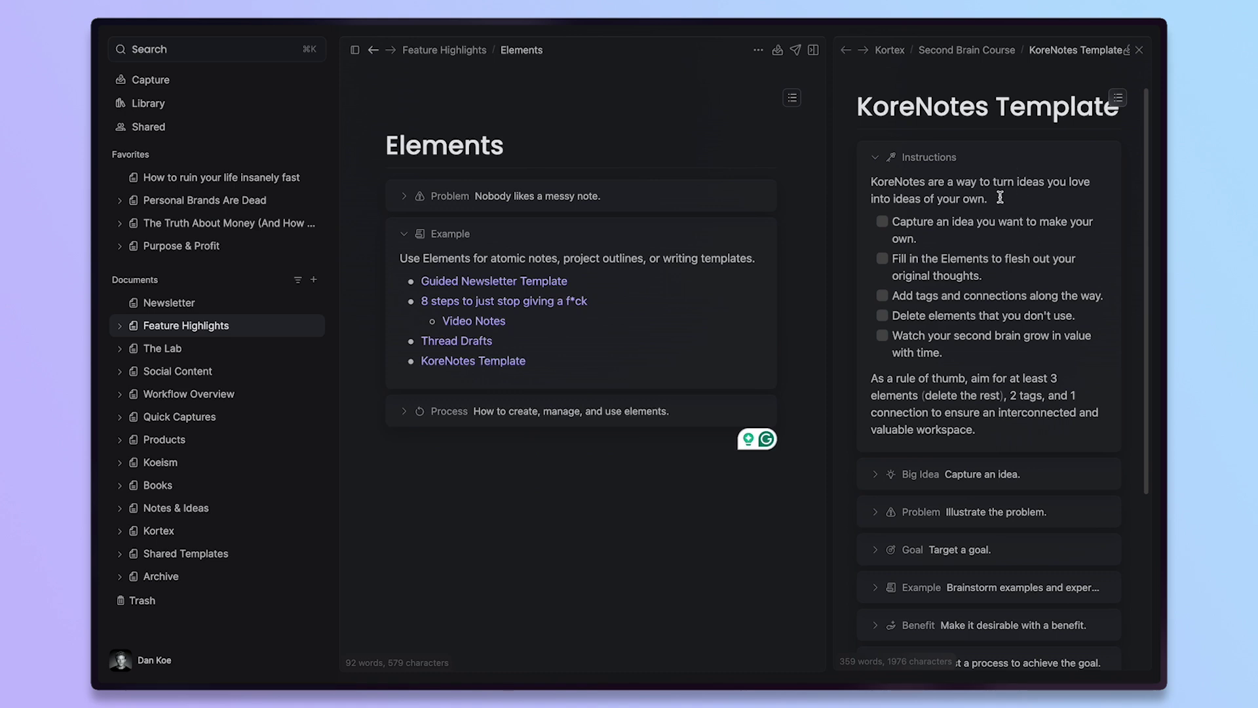
Expand and collapse the template's Big Idea element, then close the KoreNotes Template pane
scroll(1010, 224, down, 1)
scroll(970, 275, down, 2)
click(879, 432)
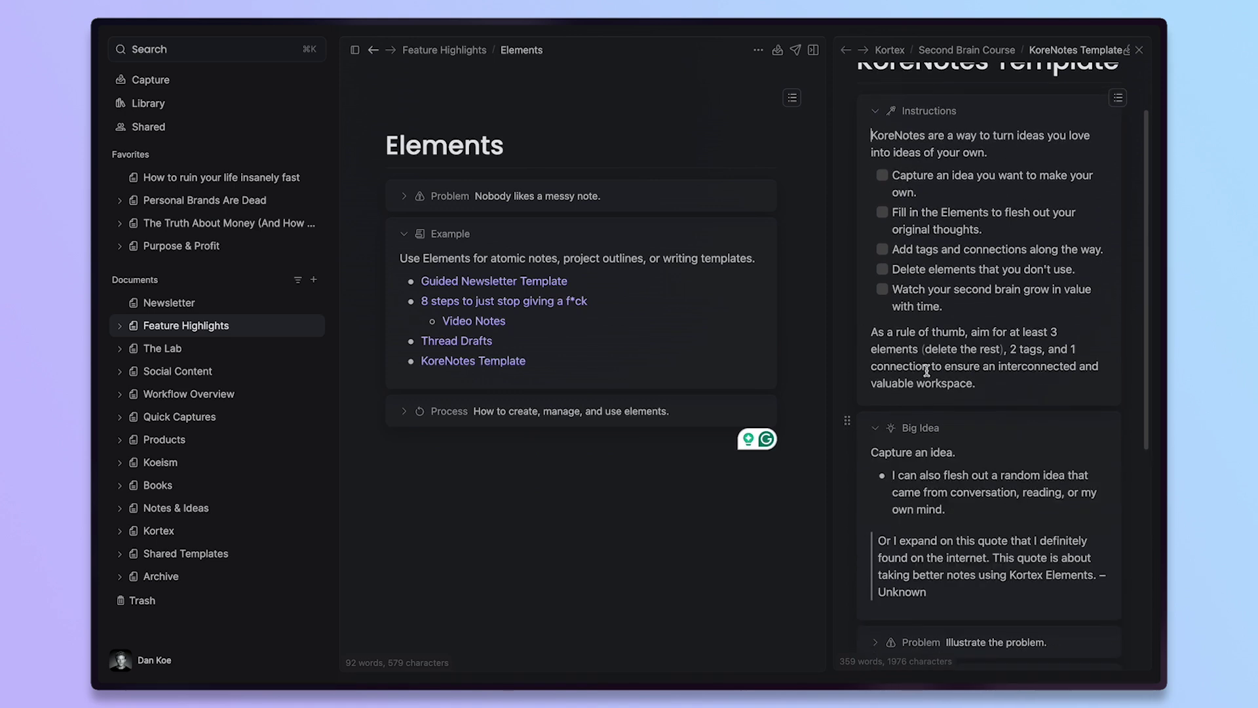
scroll(934, 382, down, 2)
click(876, 350)
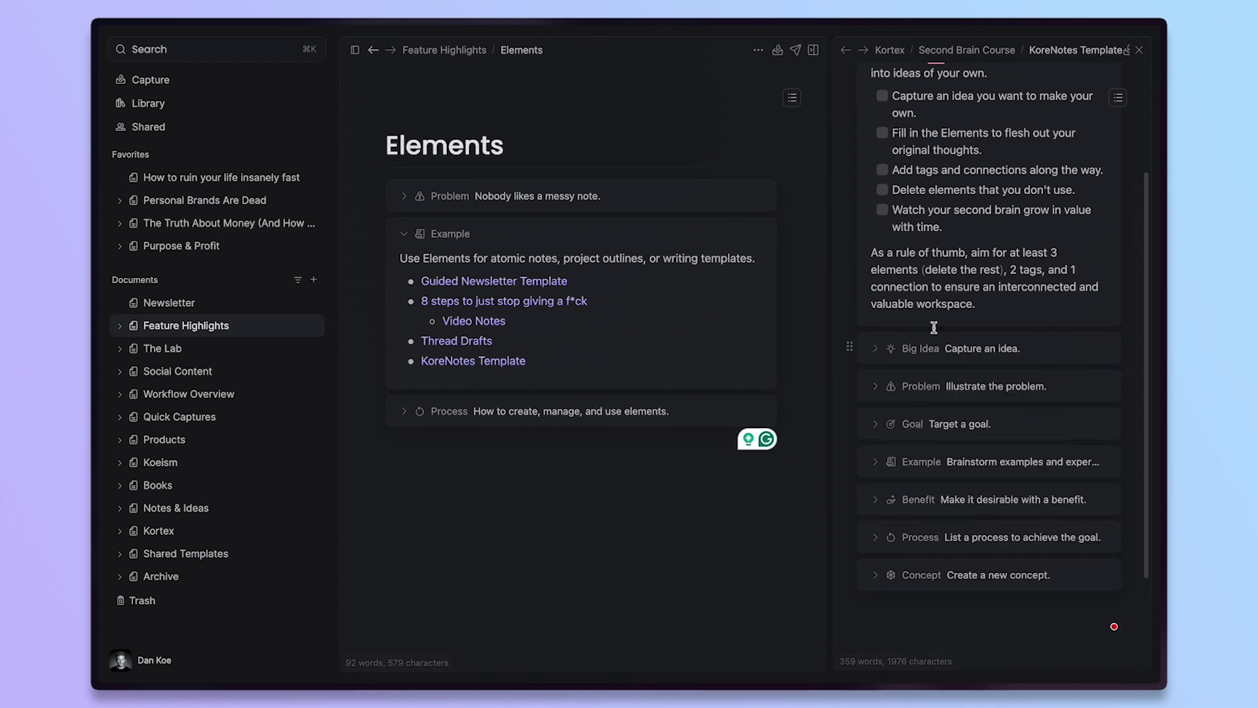
scroll(988, 262, down, 1)
scroll(988, 262, down, 3)
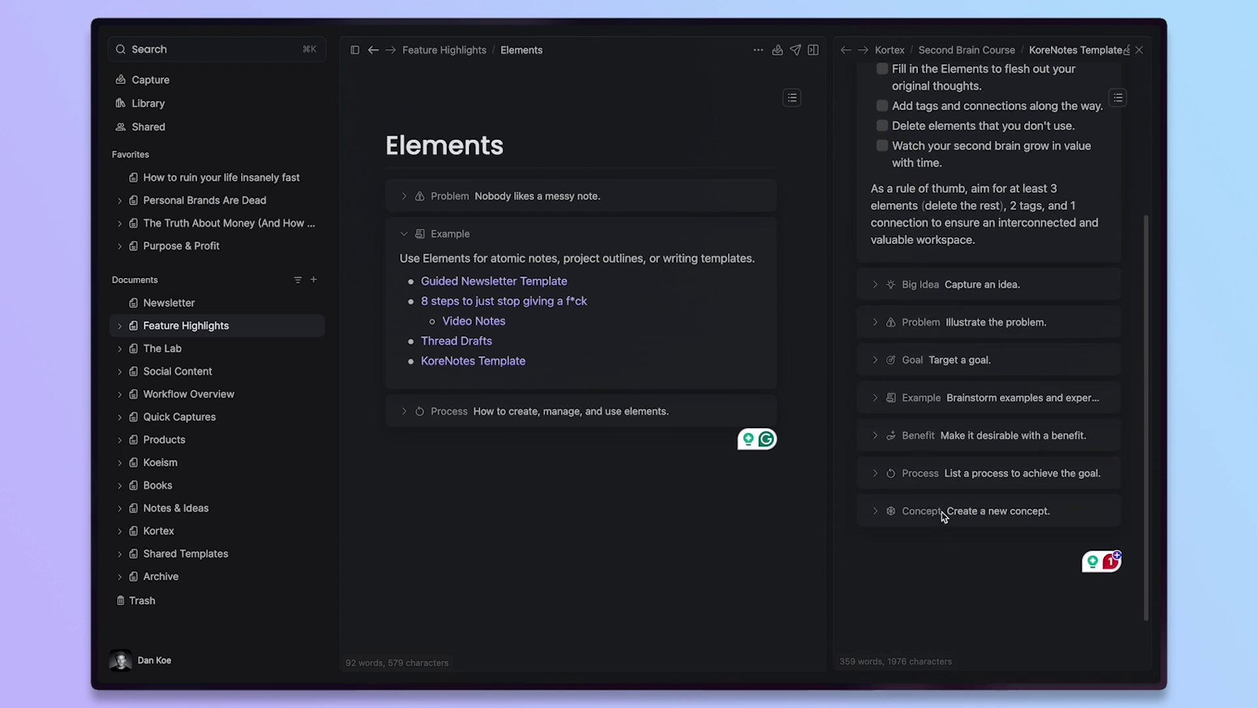
scroll(967, 323, up, 5)
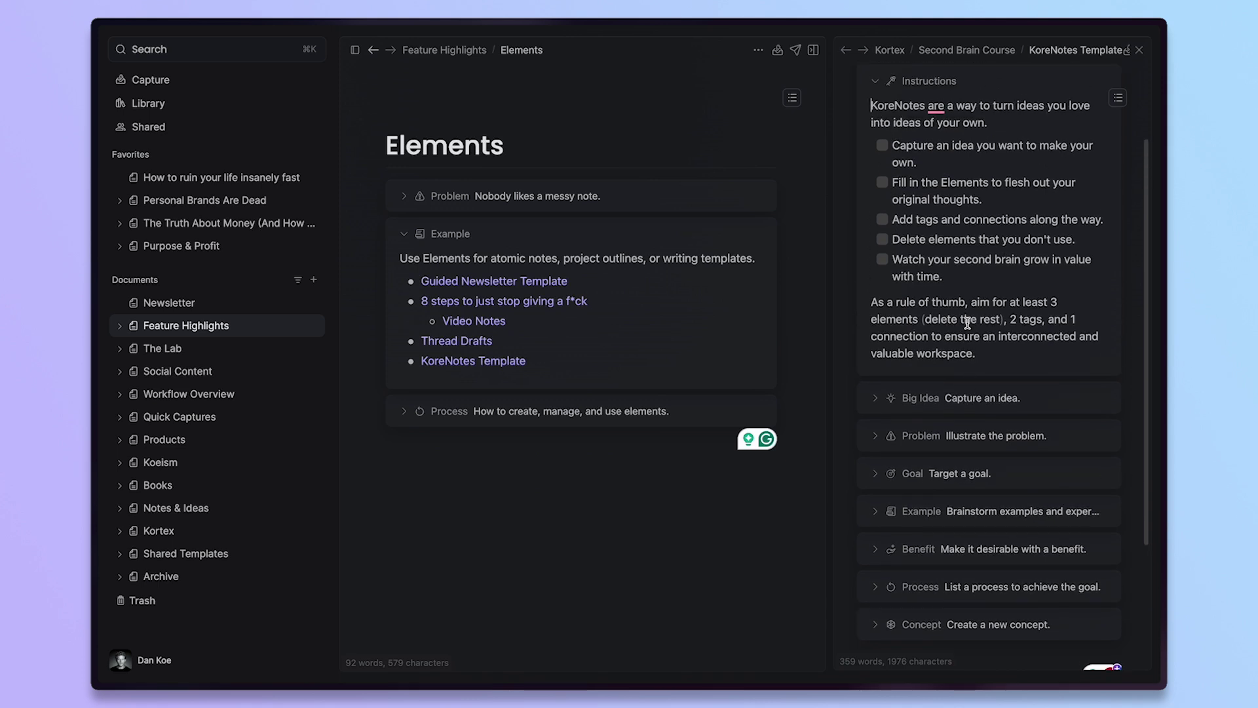
scroll(967, 323, up, 4)
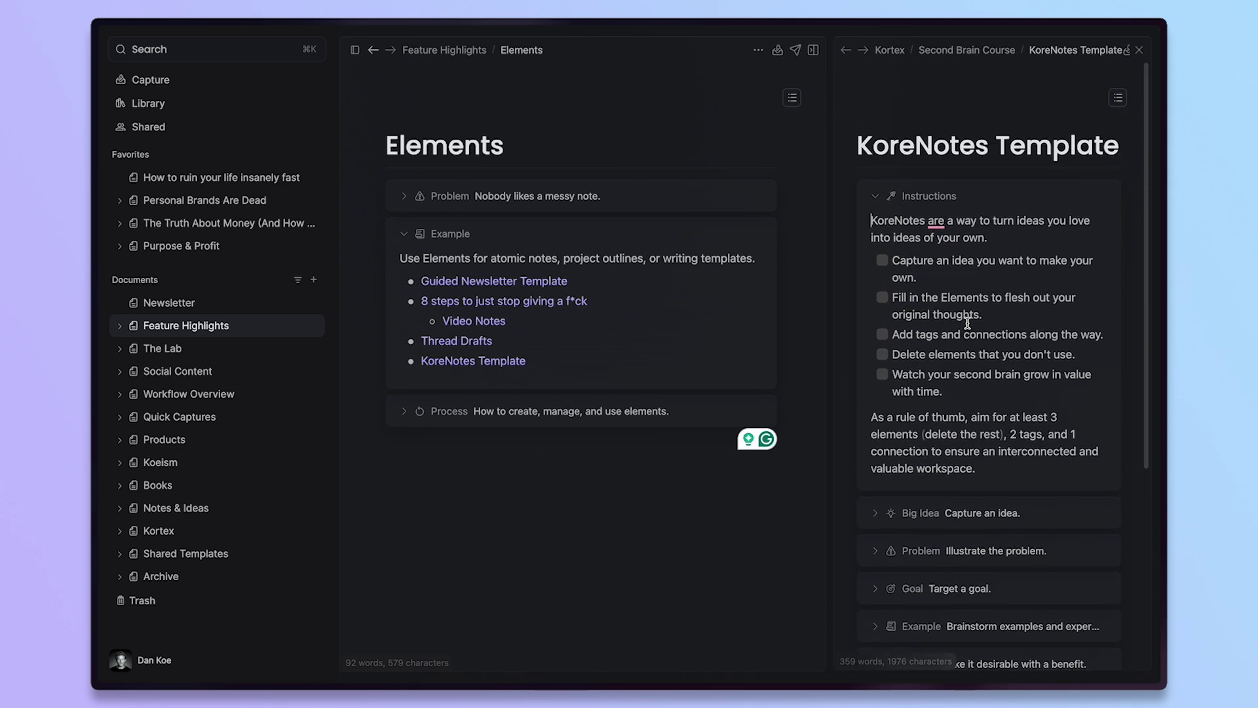
click(1141, 49)
Expand Process, collapse Example, then begin a new element via /new and discard it
click(508, 411)
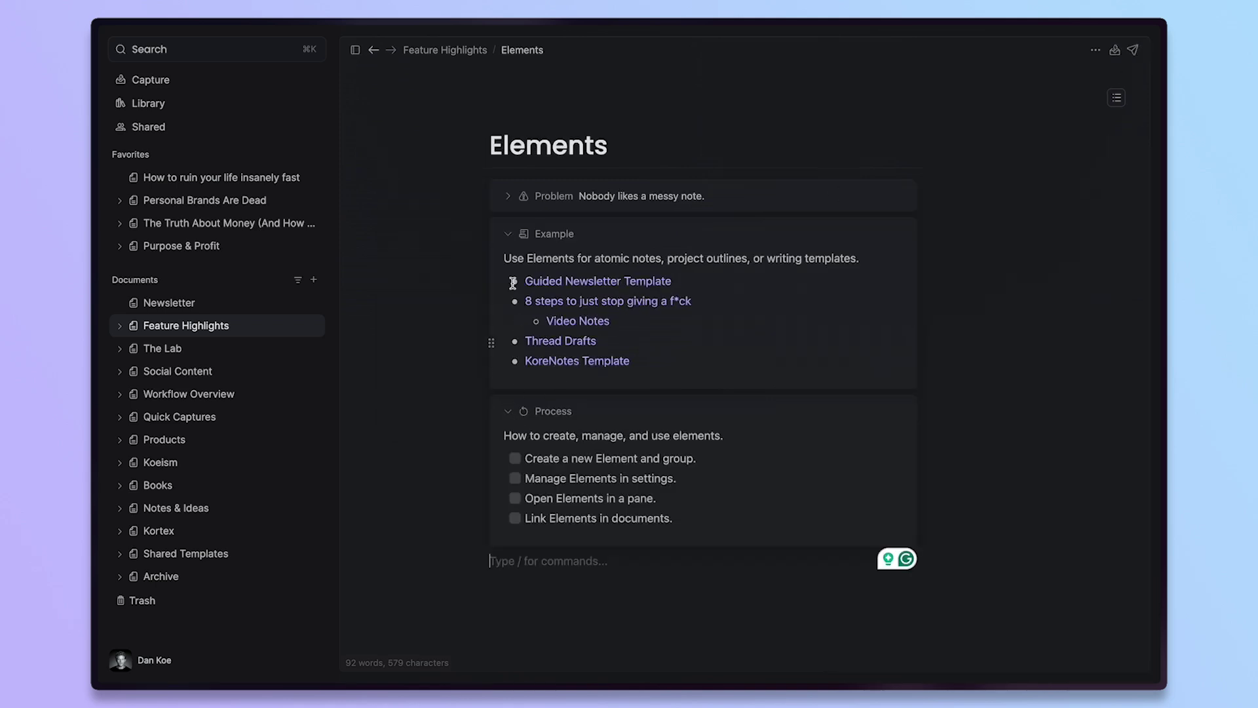
click(507, 234)
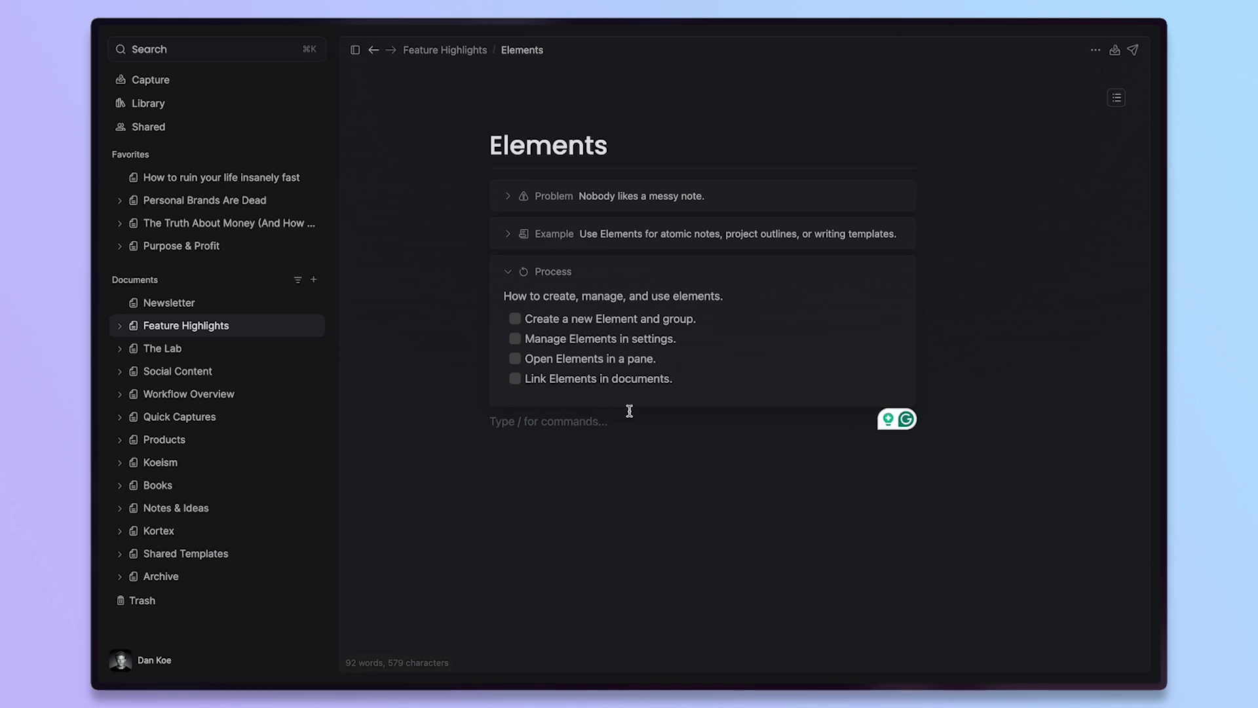
text(/)
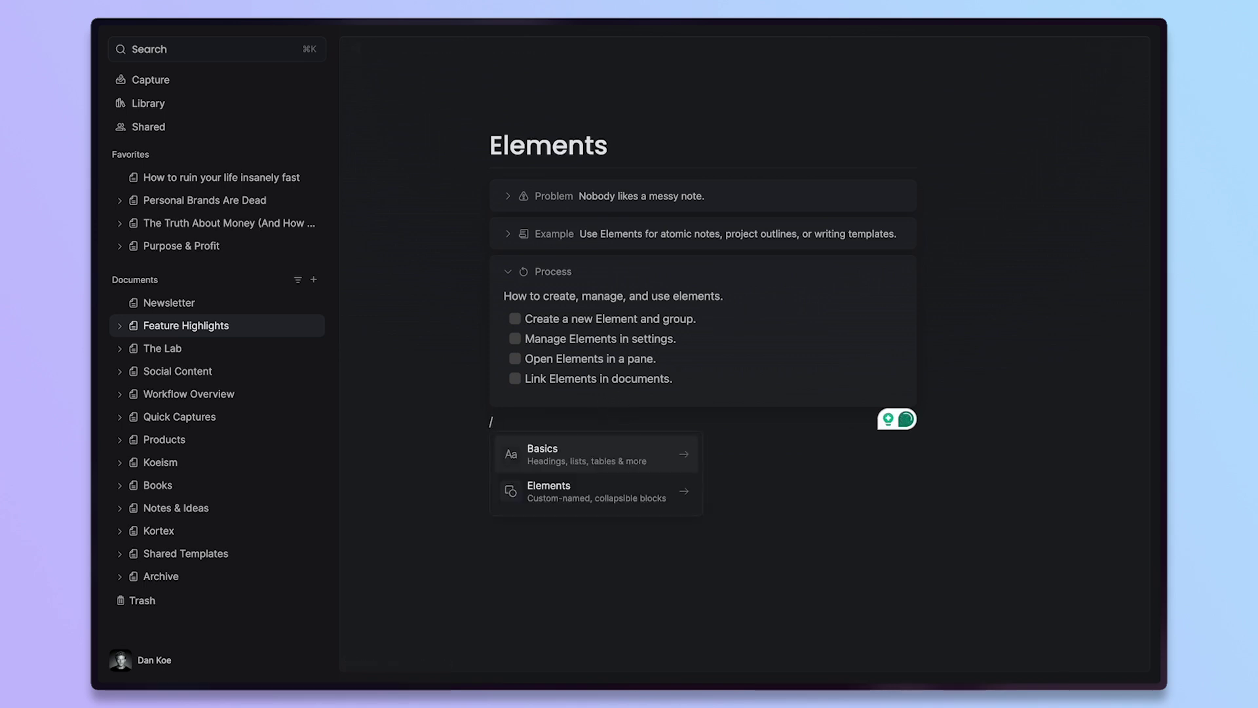
text(new)
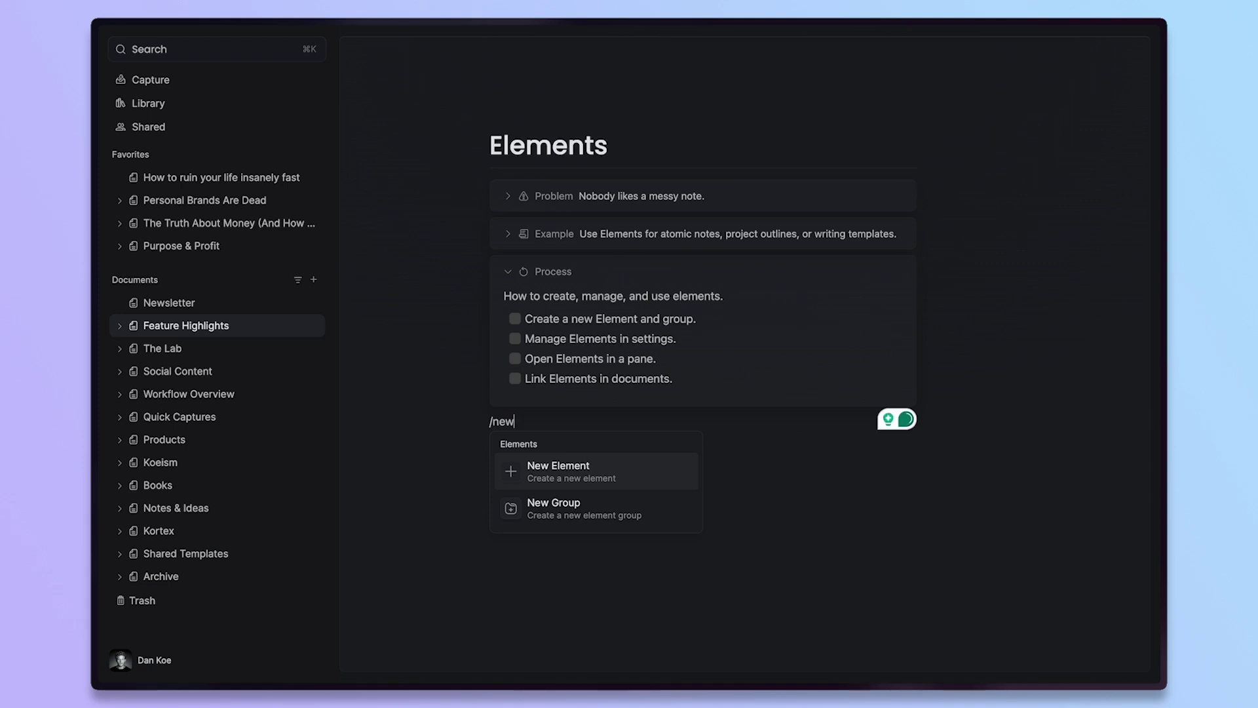
key(Return)
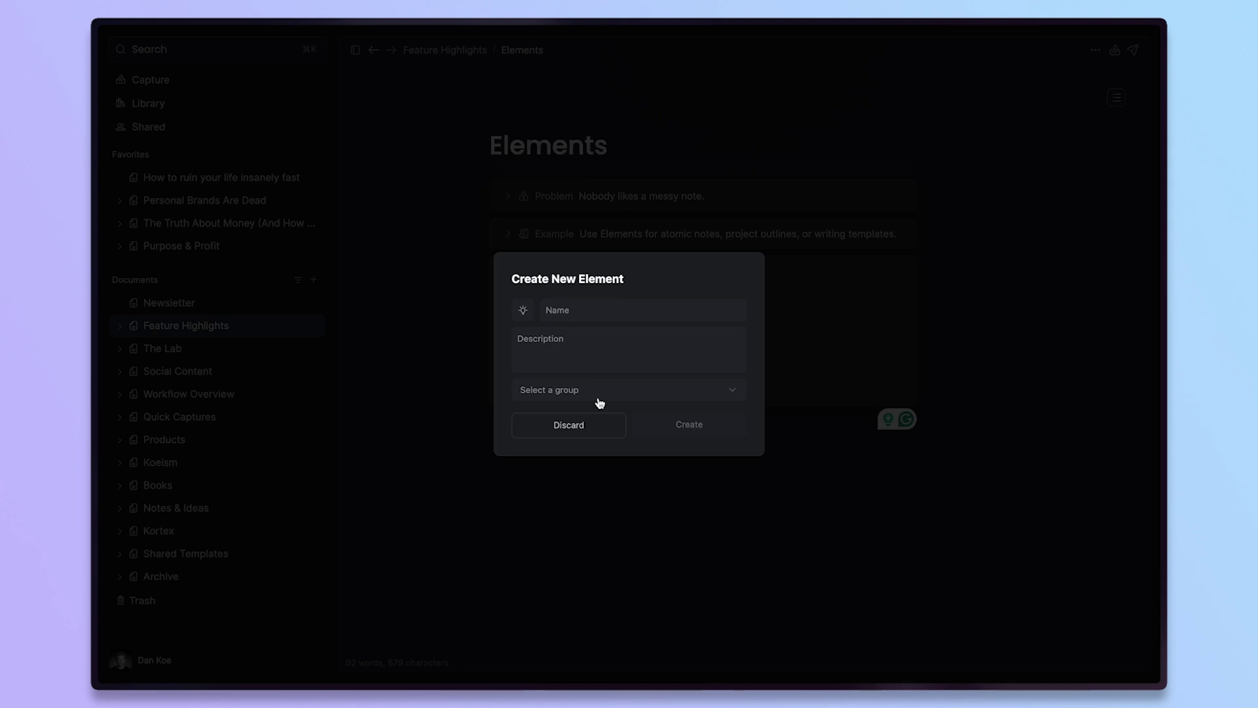
text(Task)
key(BackSpace)
text(Weekly Review)
click(579, 425)
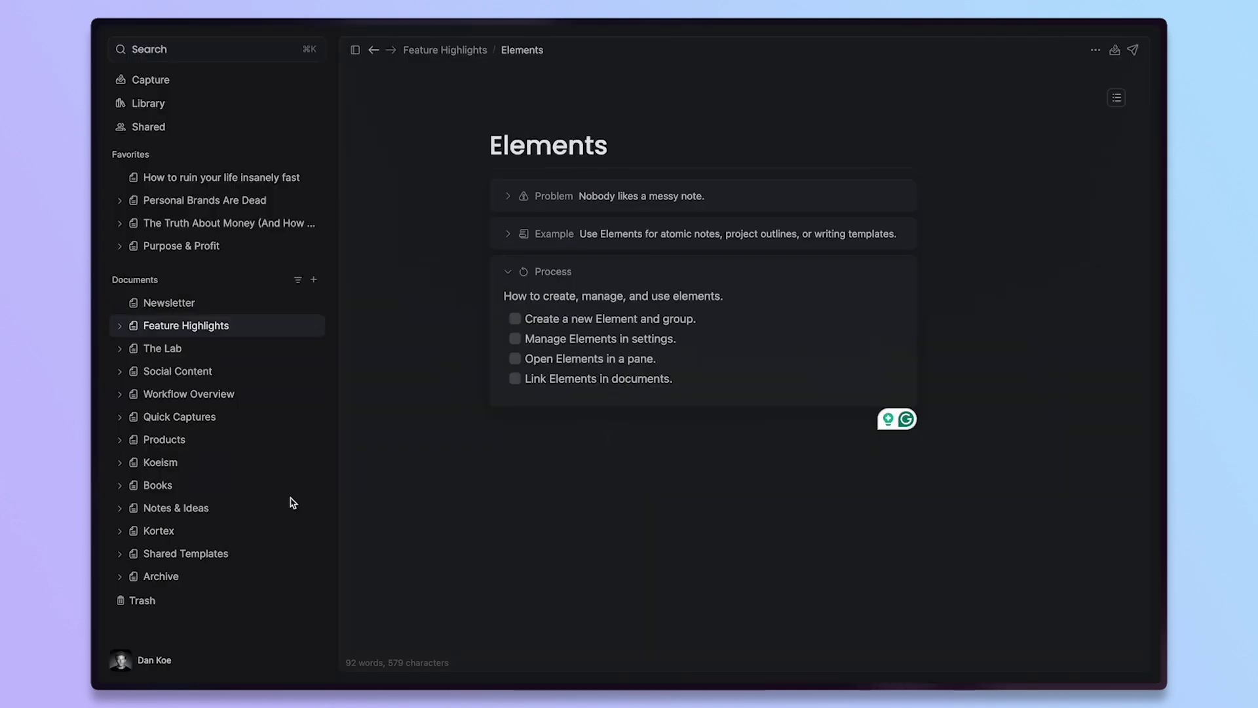
Open the workspace settings' Elements list with the Default and Ungrouped groups expanded
click(122, 662)
click(172, 257)
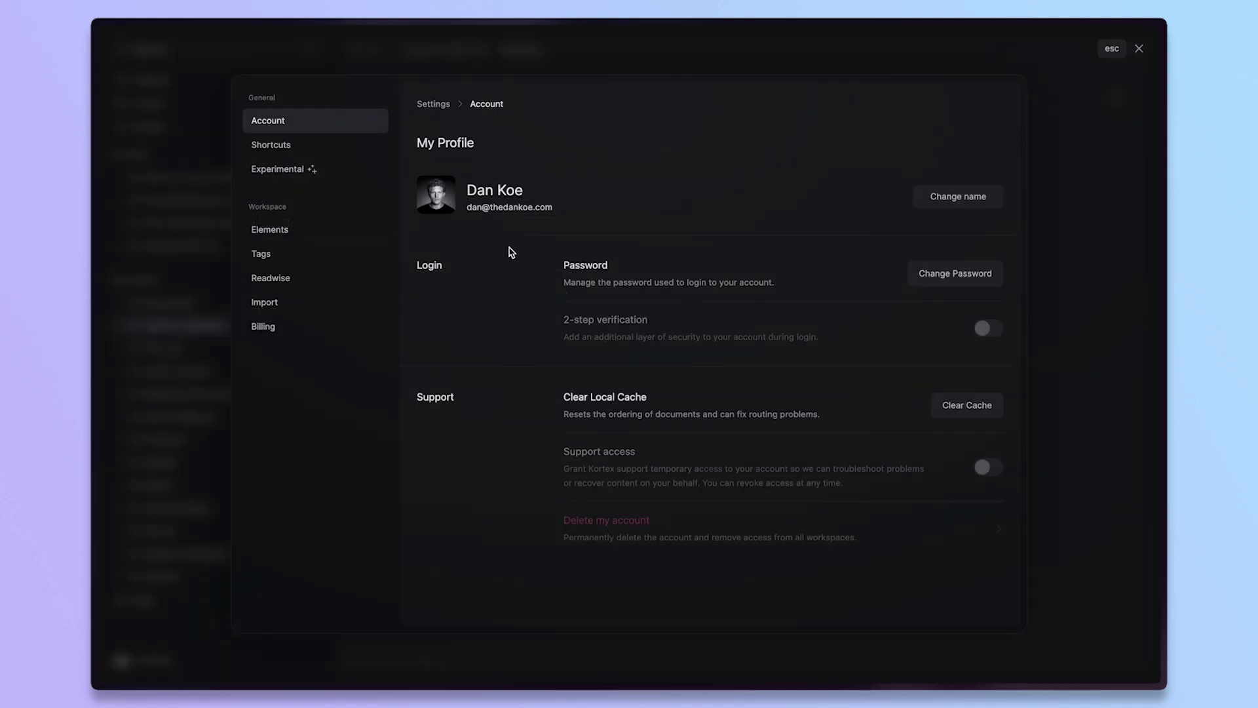
click(322, 236)
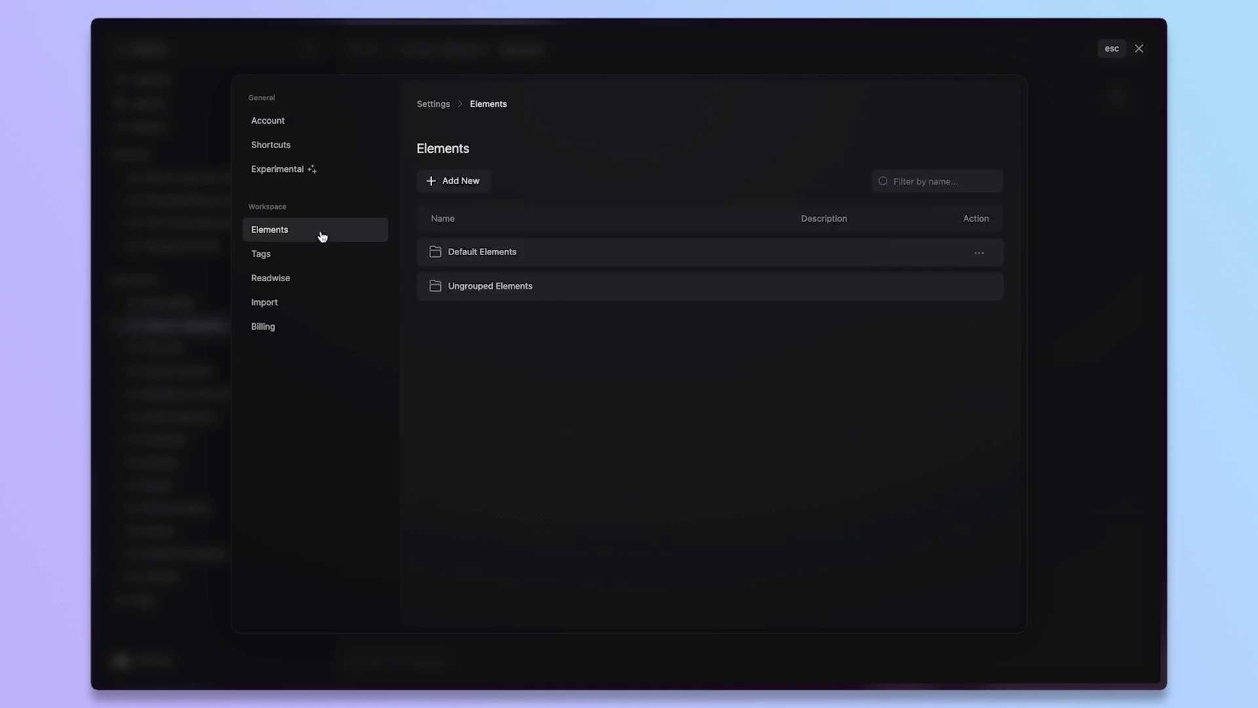
click(604, 263)
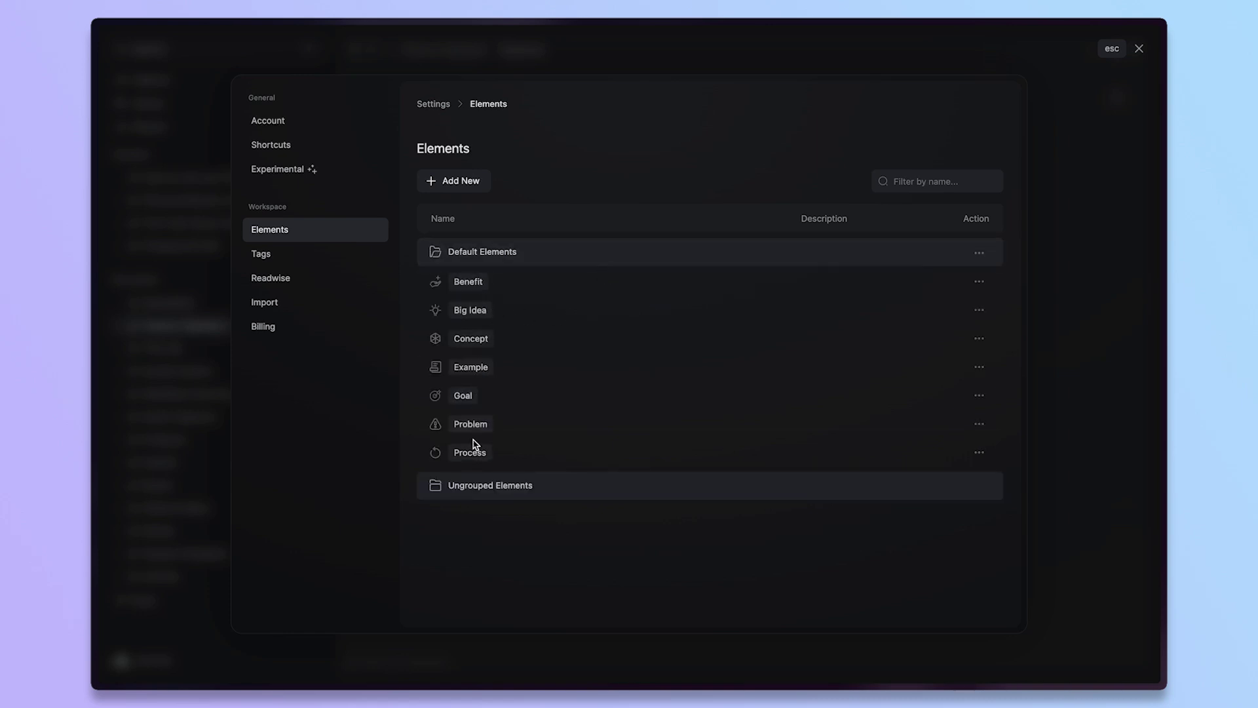
click(544, 485)
scroll(587, 422, down, 3)
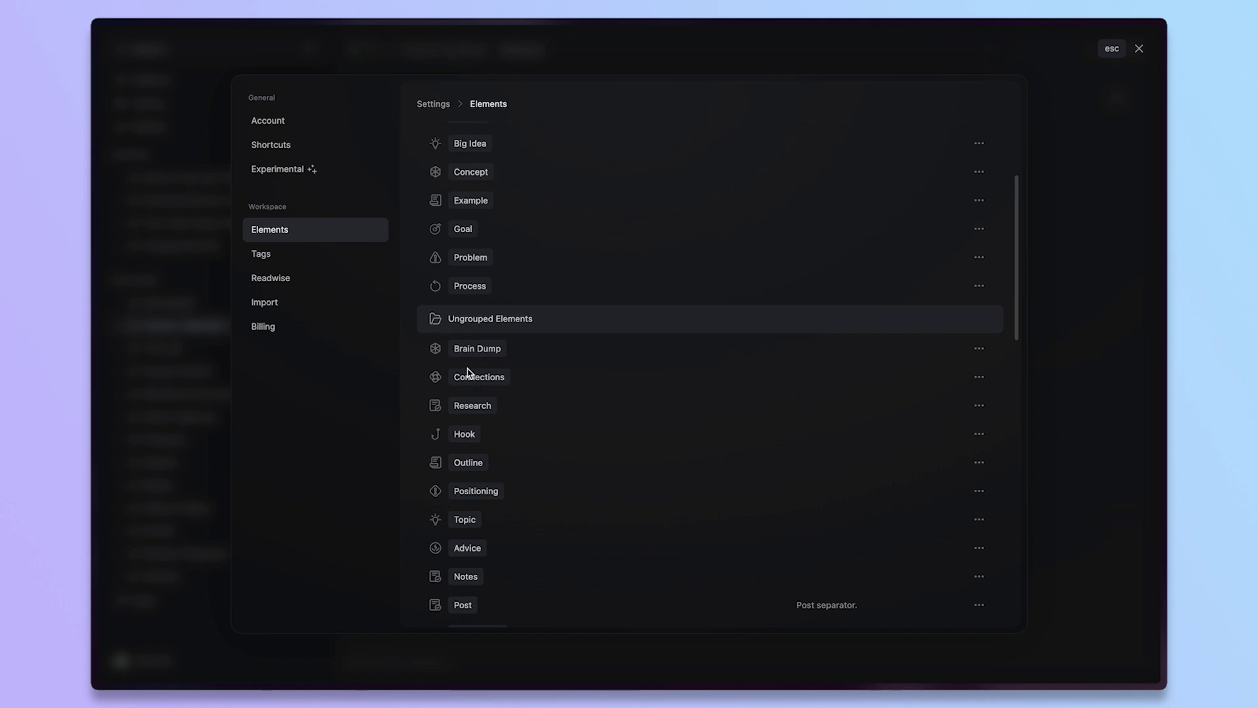
scroll(494, 455, down, 1)
View the Brain Dump element's editor unchanged, then open The Truth About Money beside Elements
click(979, 290)
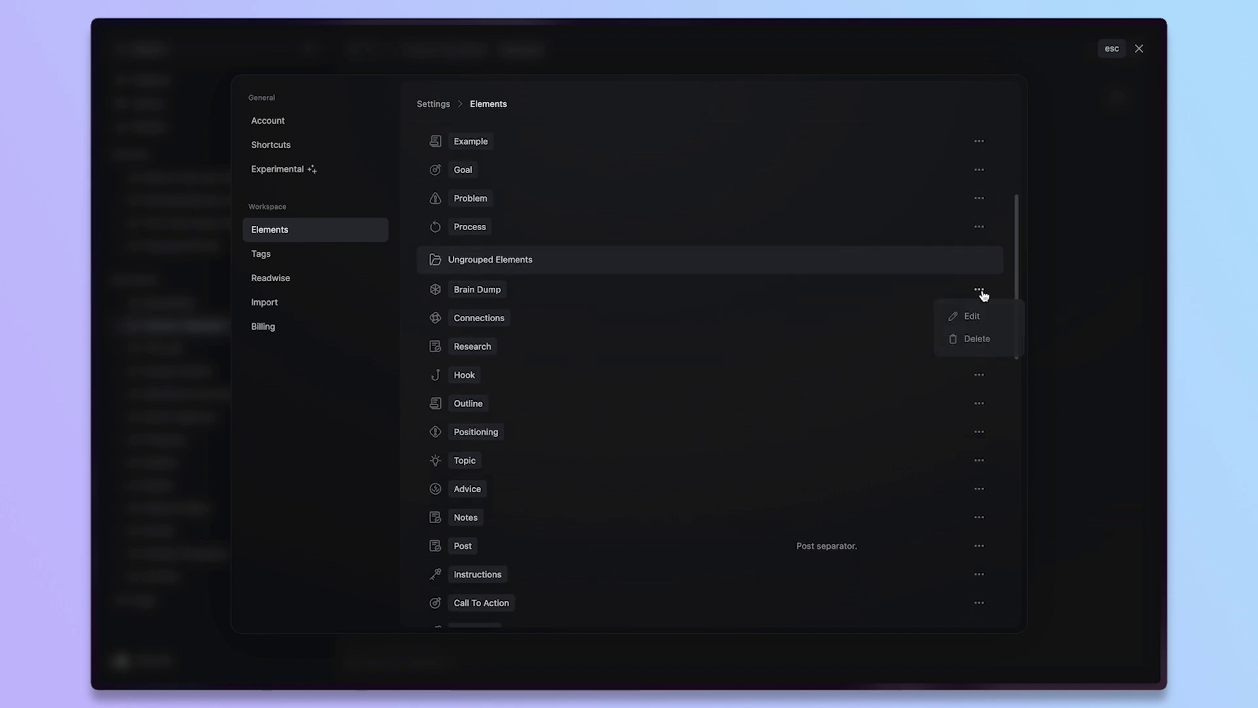
click(972, 316)
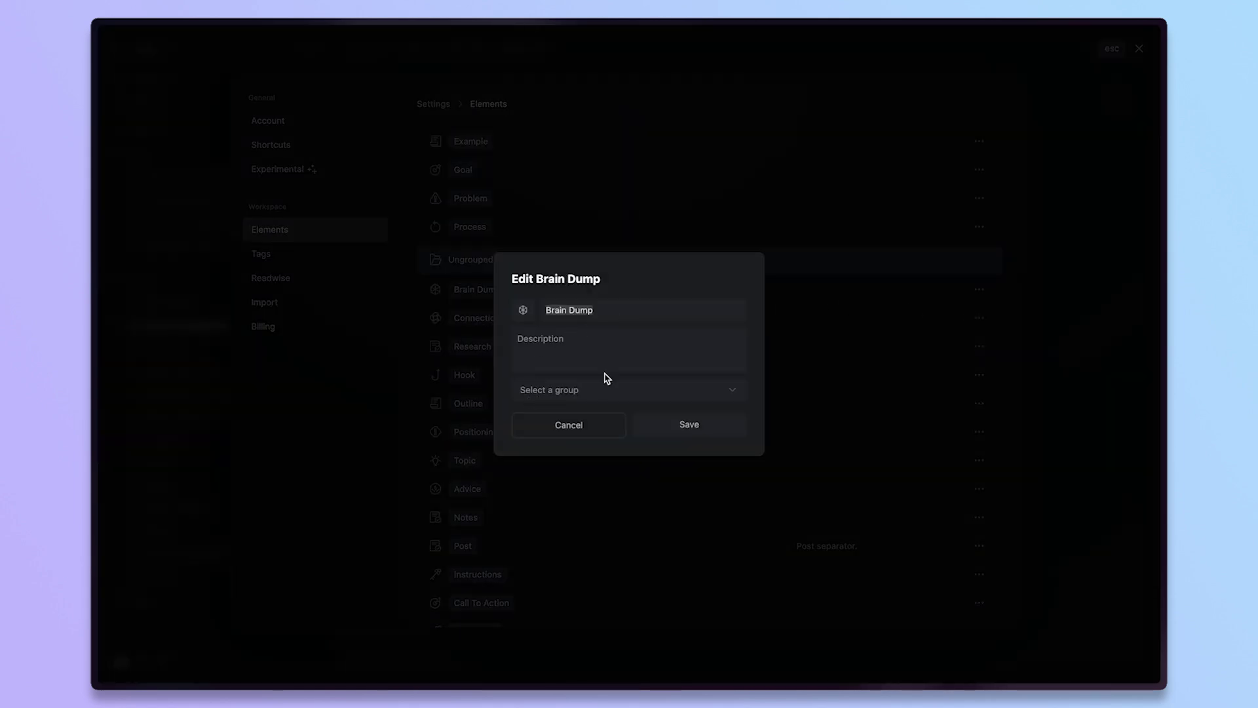
click(595, 434)
scroll(721, 393, up, 4)
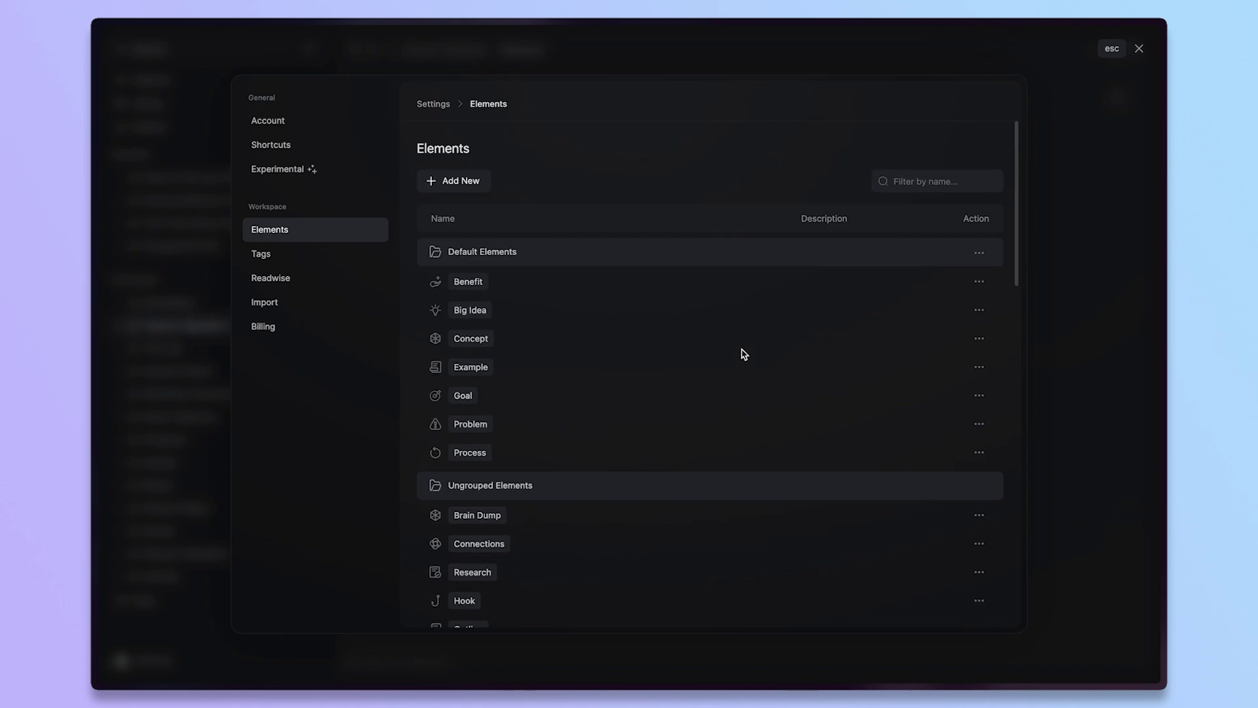
click(1139, 48)
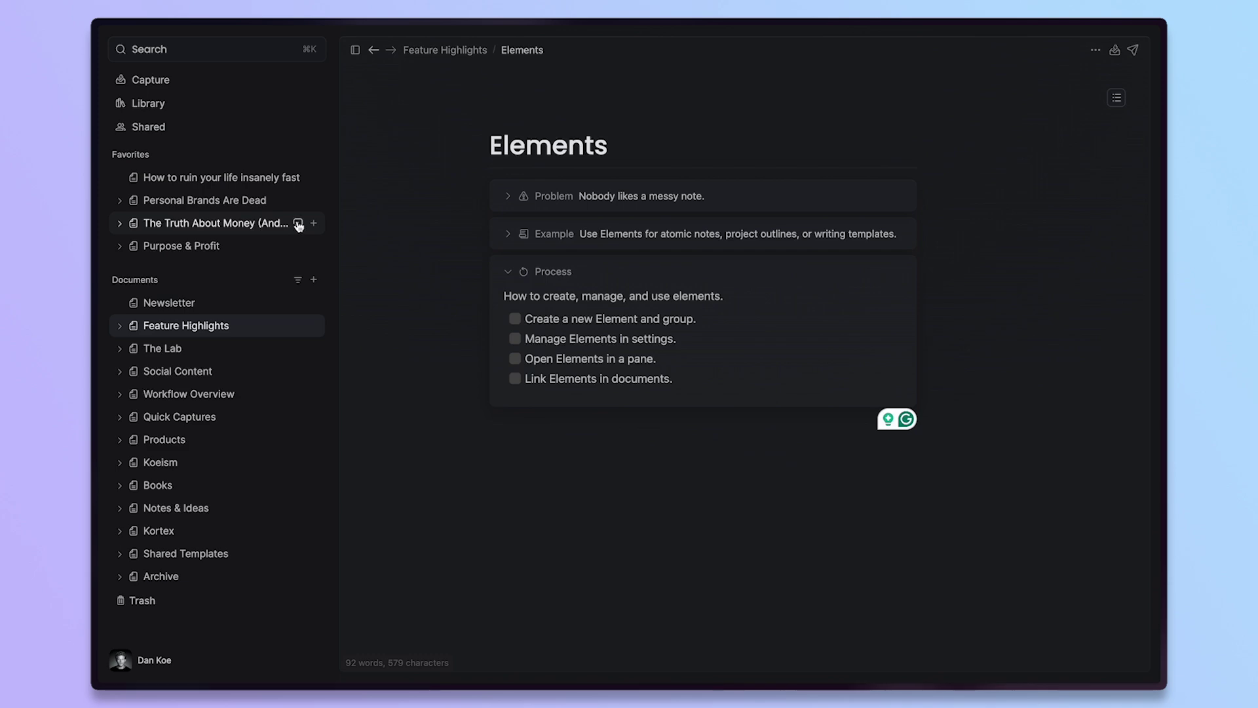
click(299, 224)
Open The Truth About Money's Key Points element in a new pane from its block menu
scroll(1047, 258, down, 2)
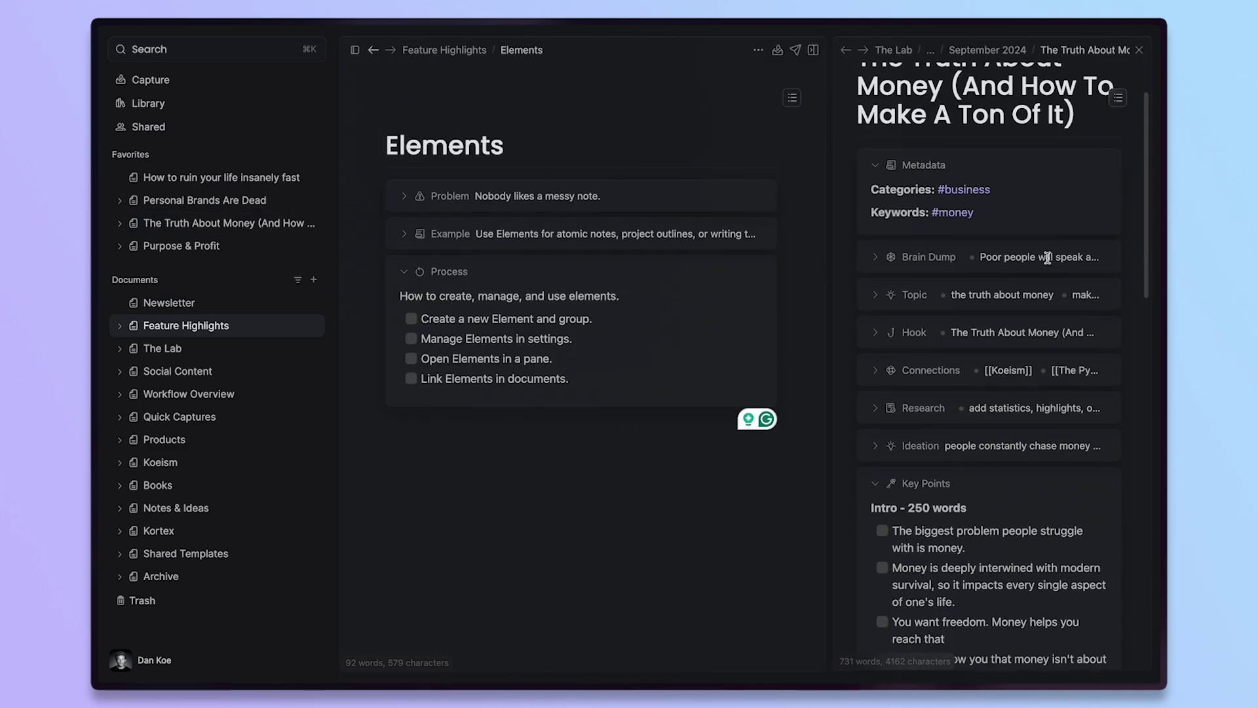
scroll(1028, 292, down, 5)
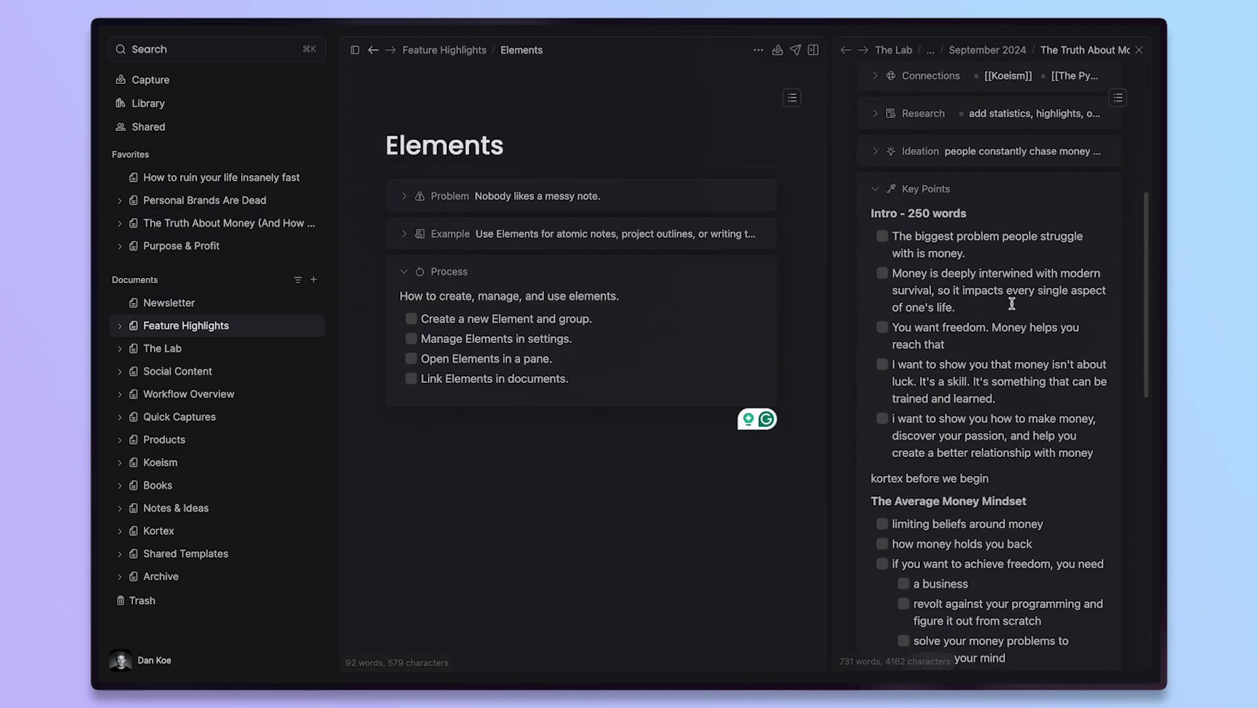
scroll(1012, 303, down, 1)
scroll(986, 311, down, 2)
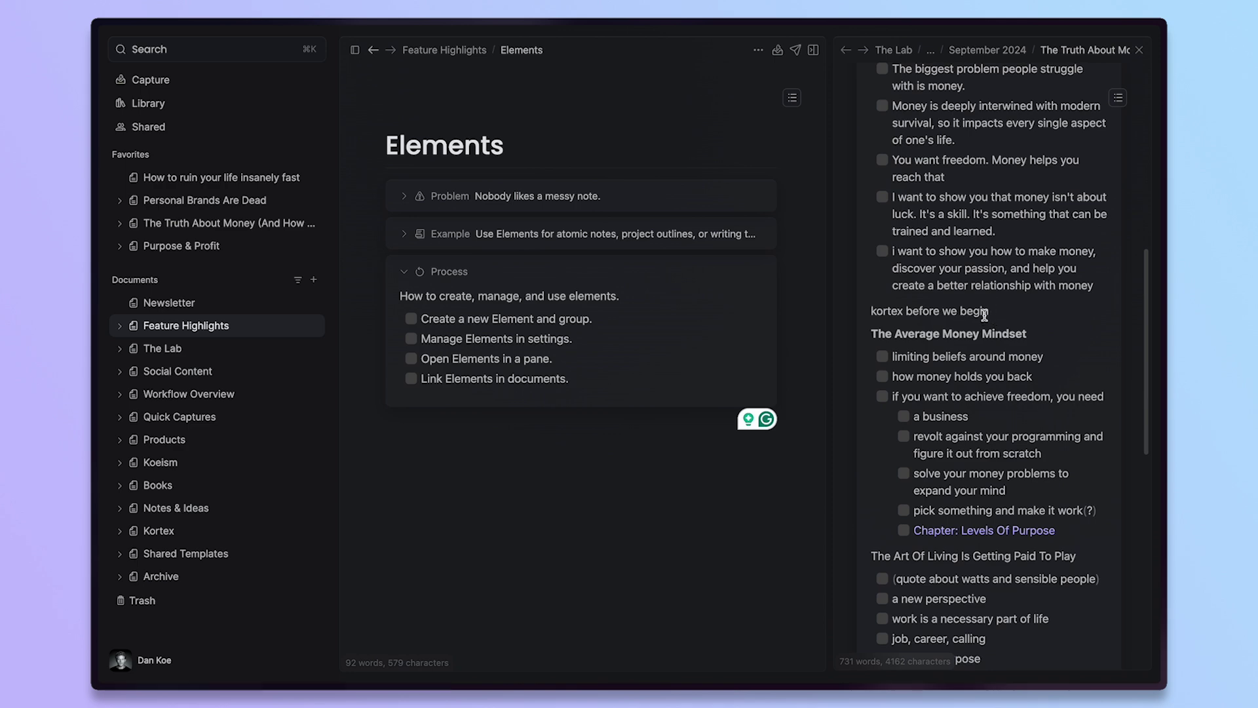
scroll(984, 316, down, 8)
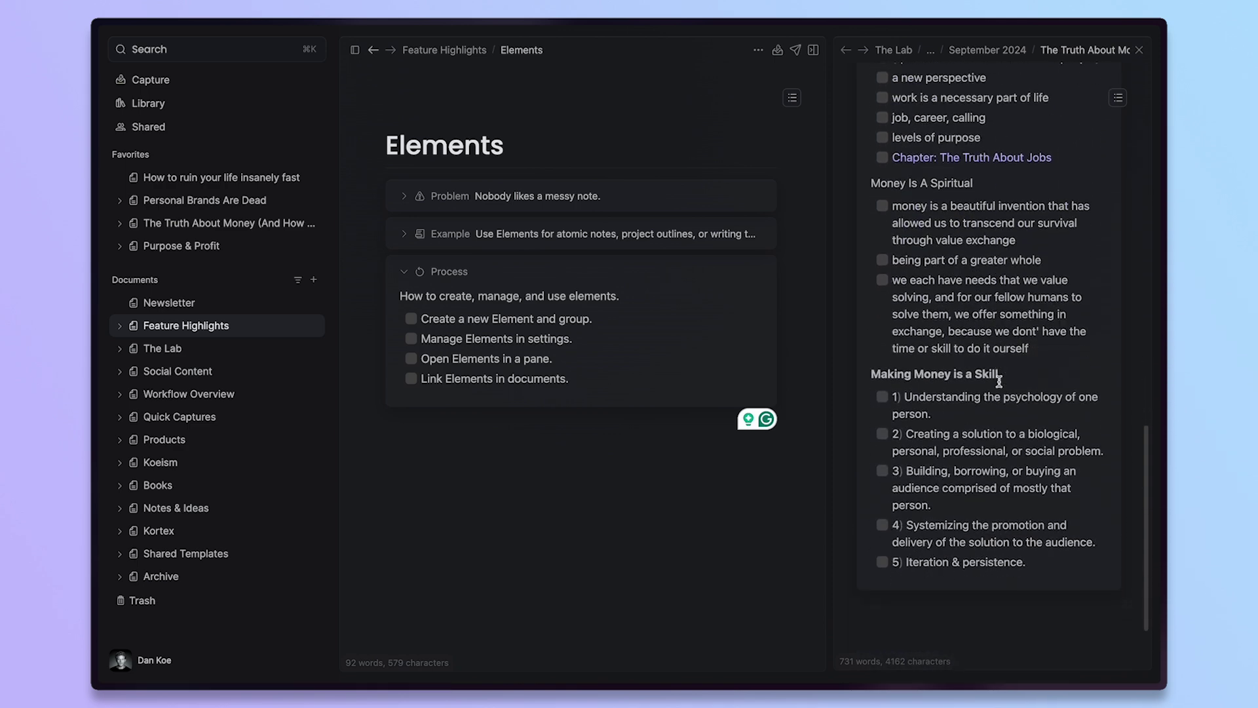
scroll(1000, 379, up, 11)
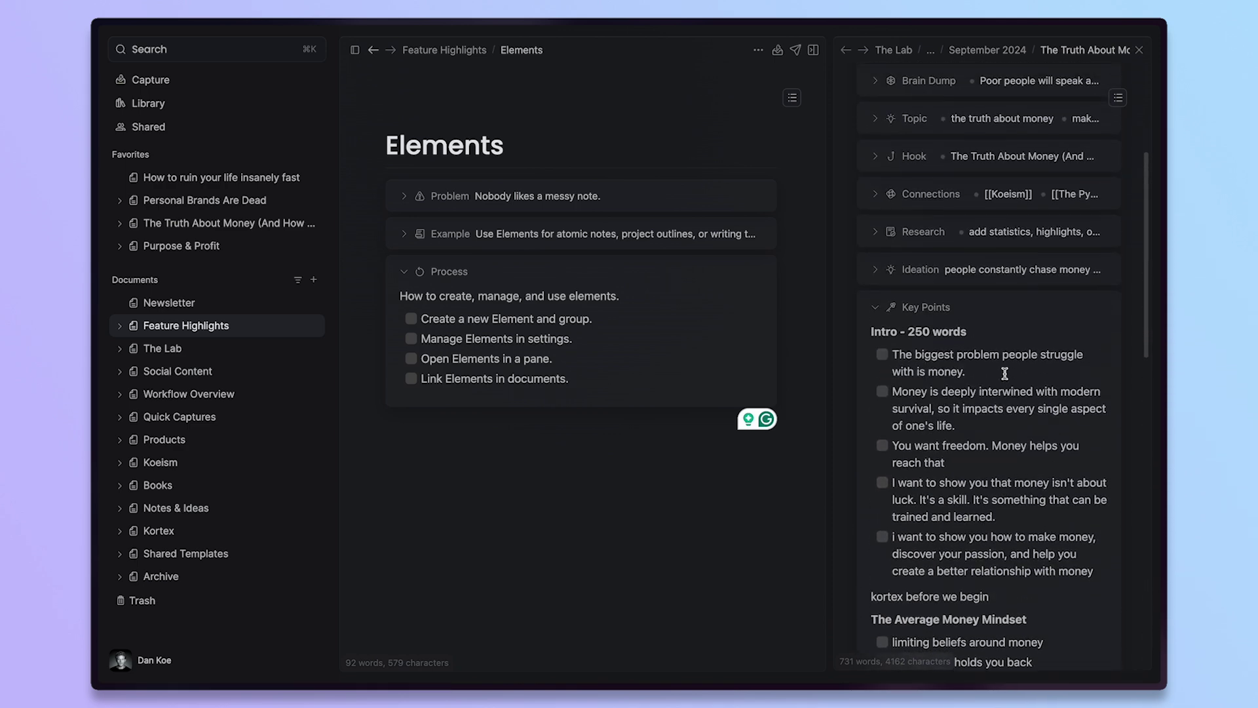
scroll(1004, 373, up, 3)
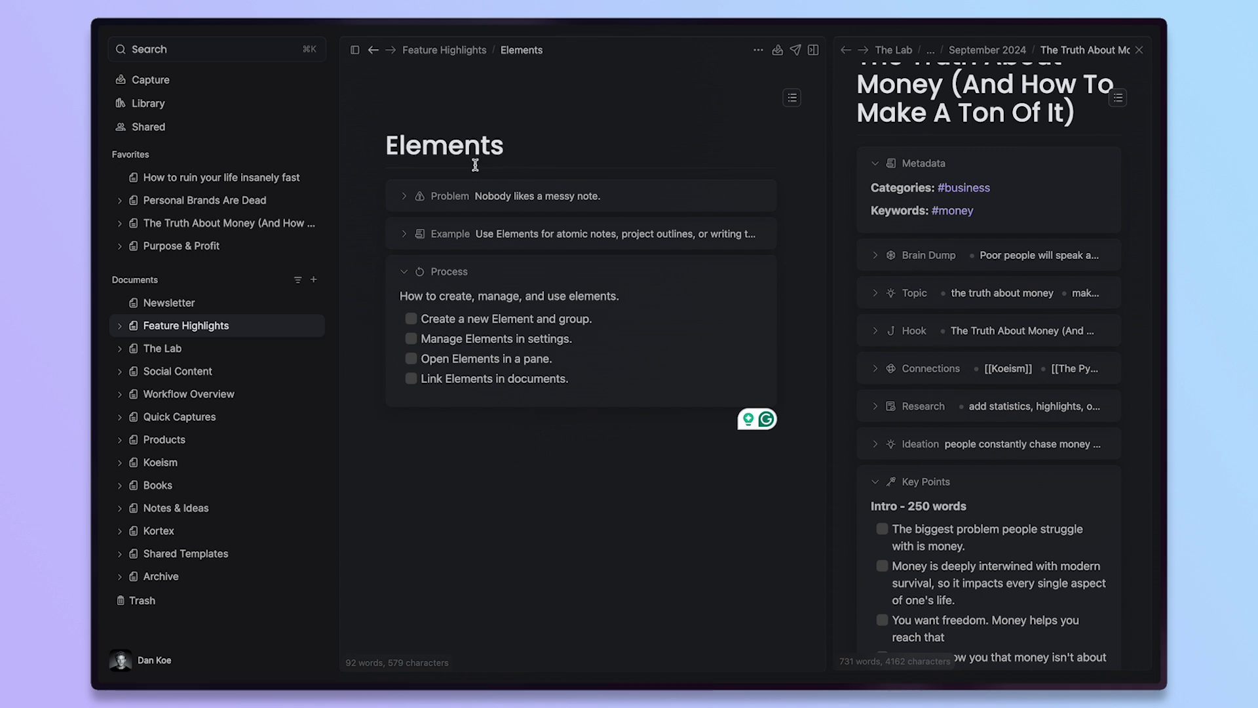
scroll(849, 299, down, 3)
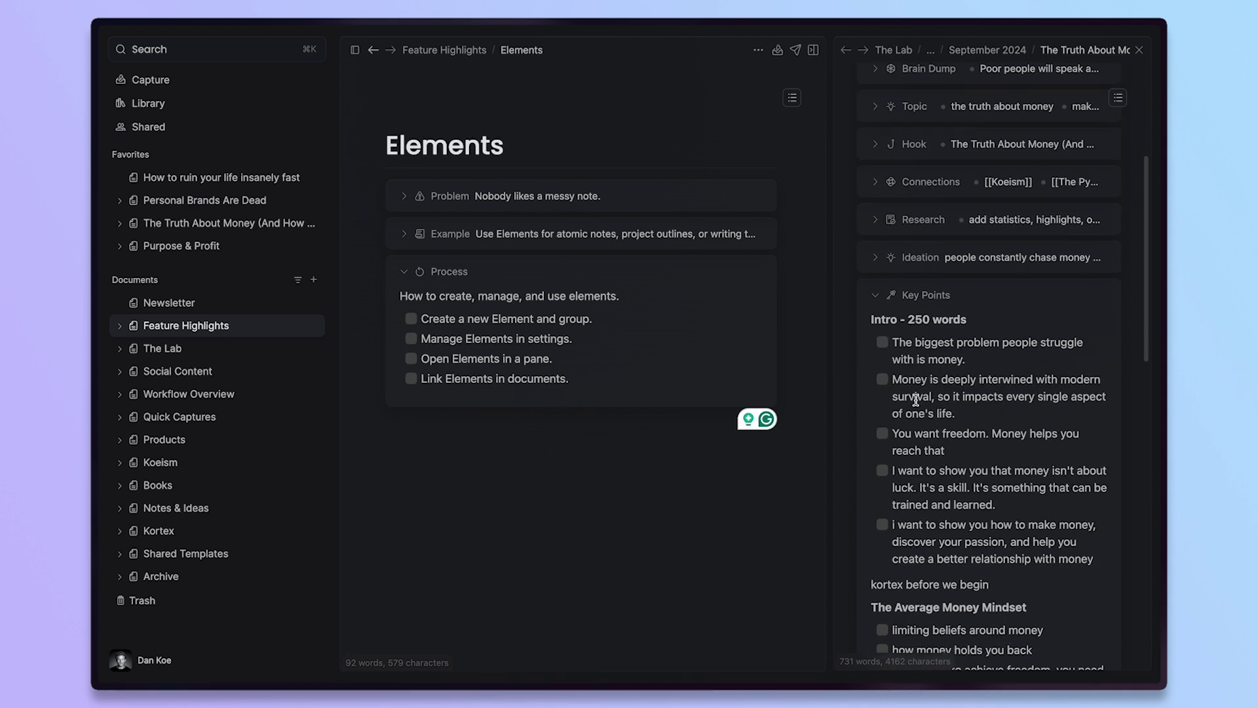
click(850, 295)
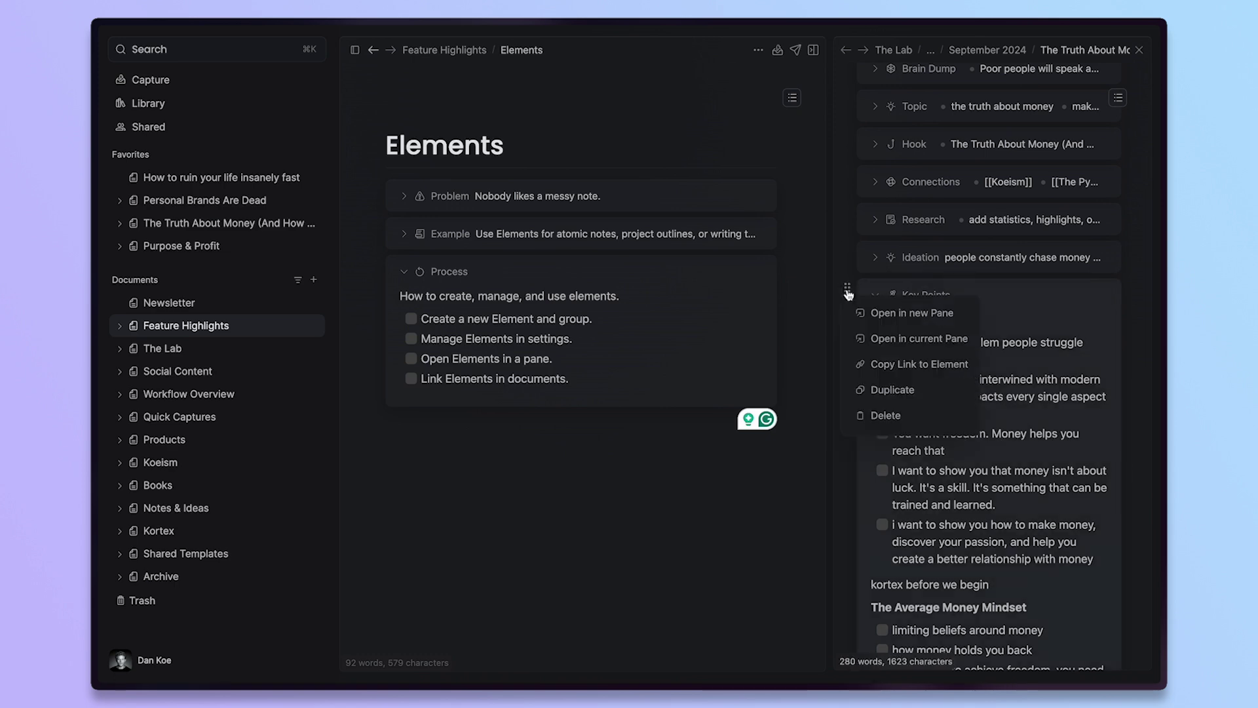
click(884, 321)
Scroll through the Key Points pane and the full note beneath it
scroll(1006, 183, down, 2)
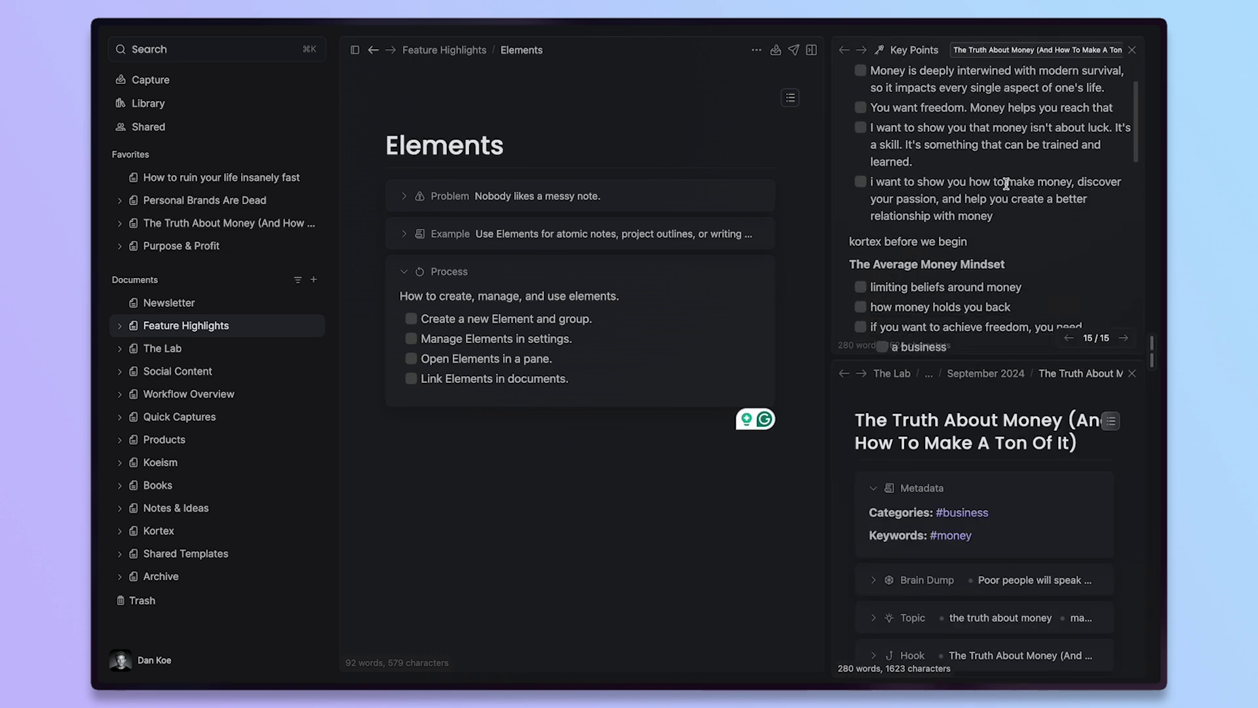
scroll(1006, 183, down, 10)
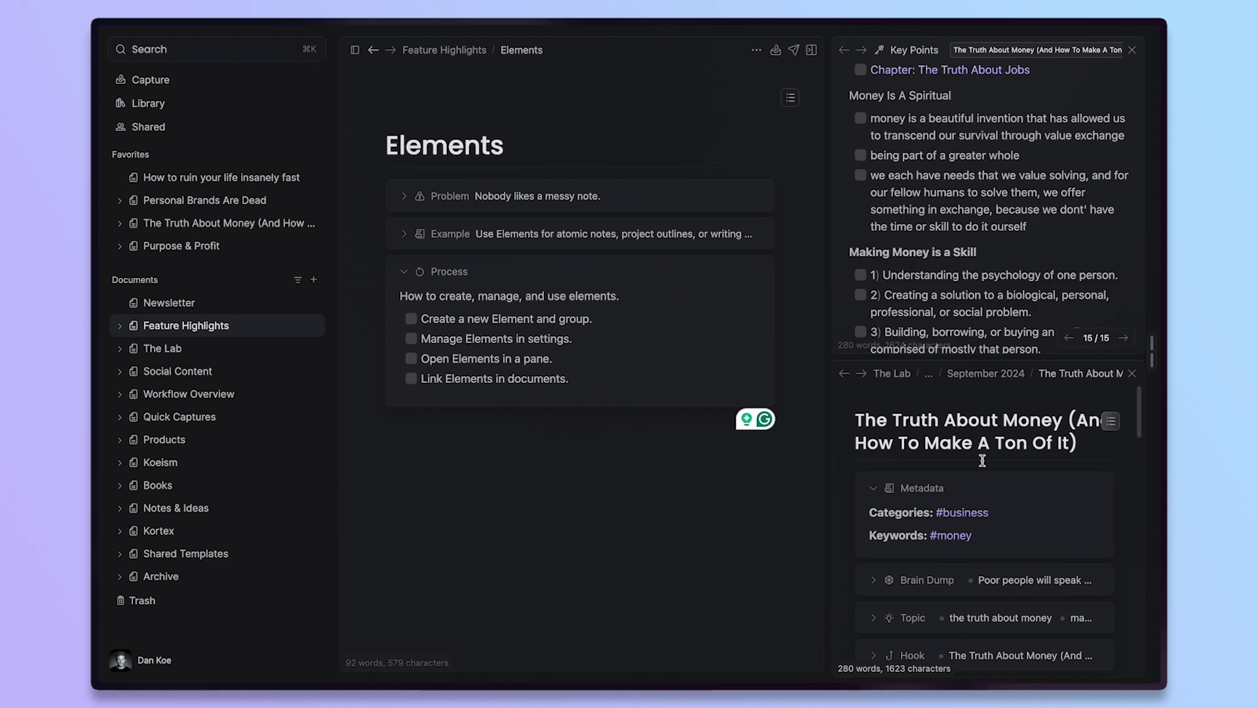
scroll(977, 534, down, 3)
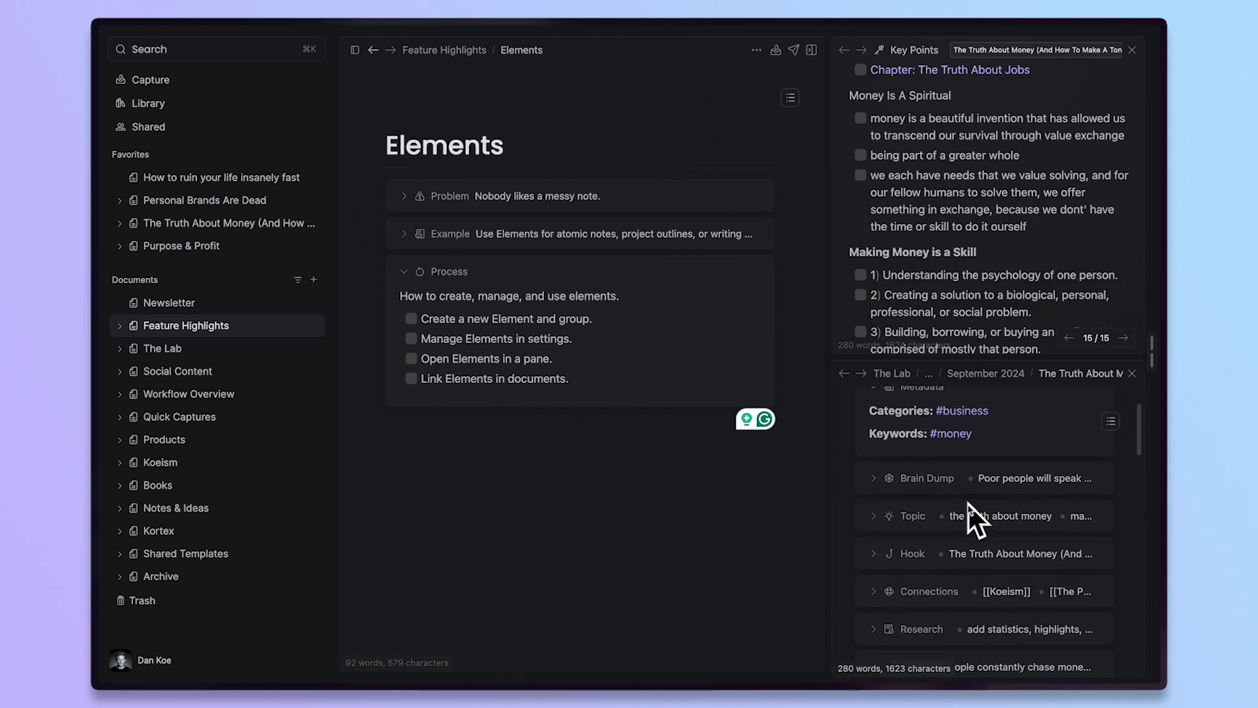
scroll(970, 504, up, 3)
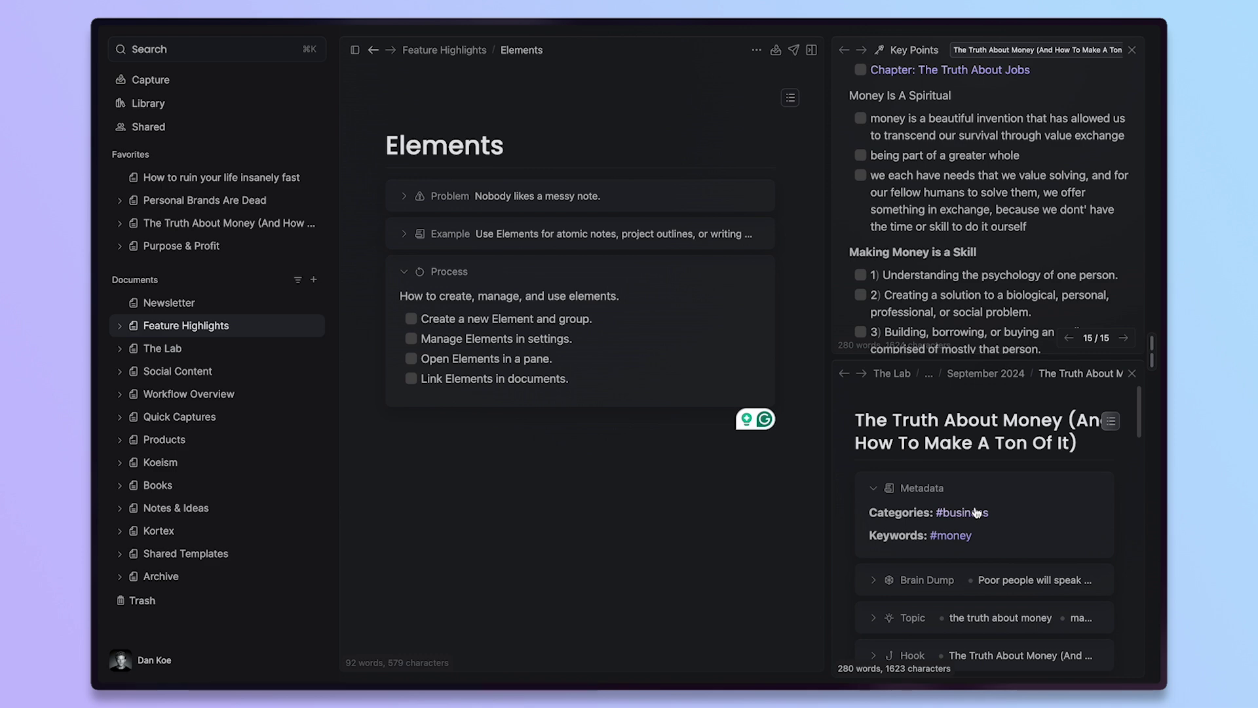
scroll(961, 231, up, 10)
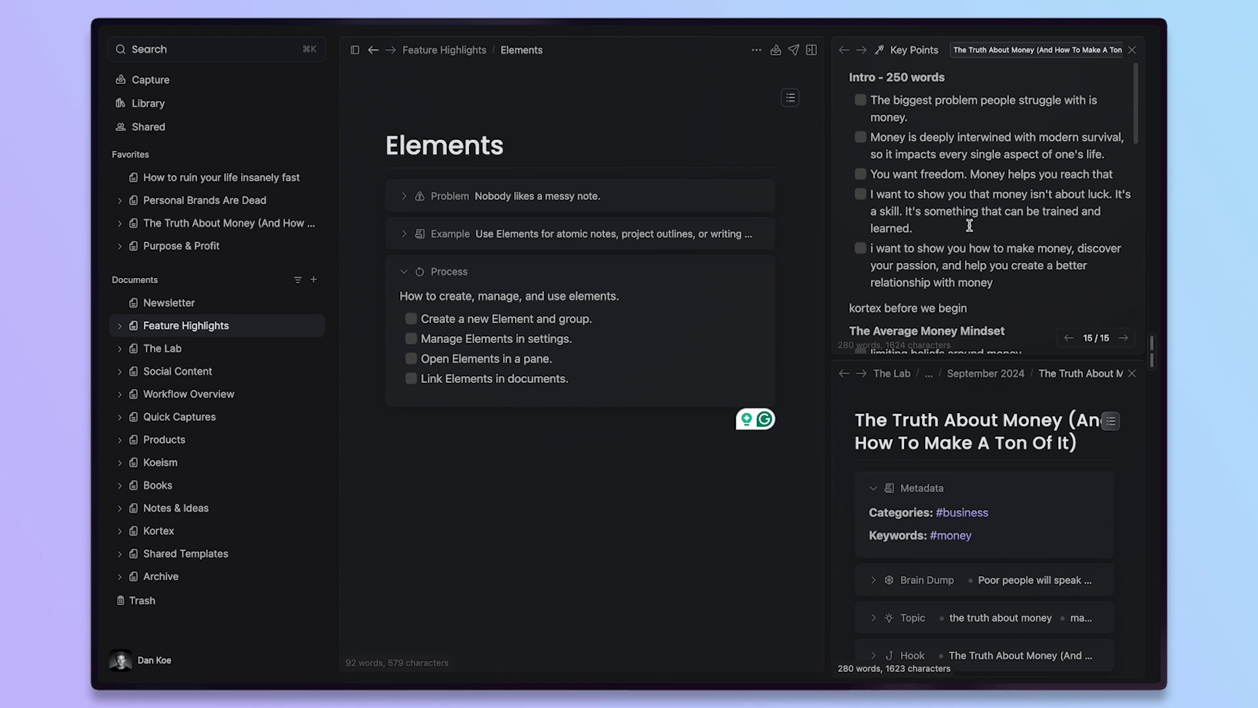
scroll(1009, 498, down, 4)
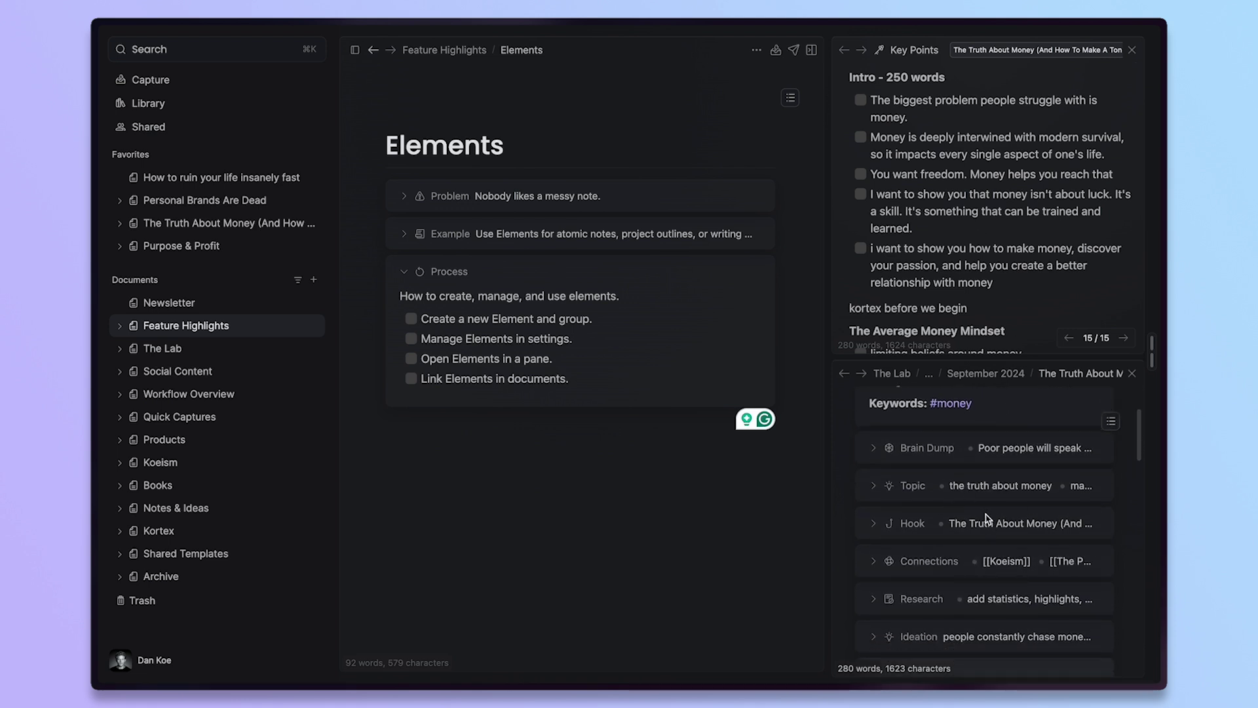
scroll(987, 437, down, 3)
scroll(986, 437, down, 3)
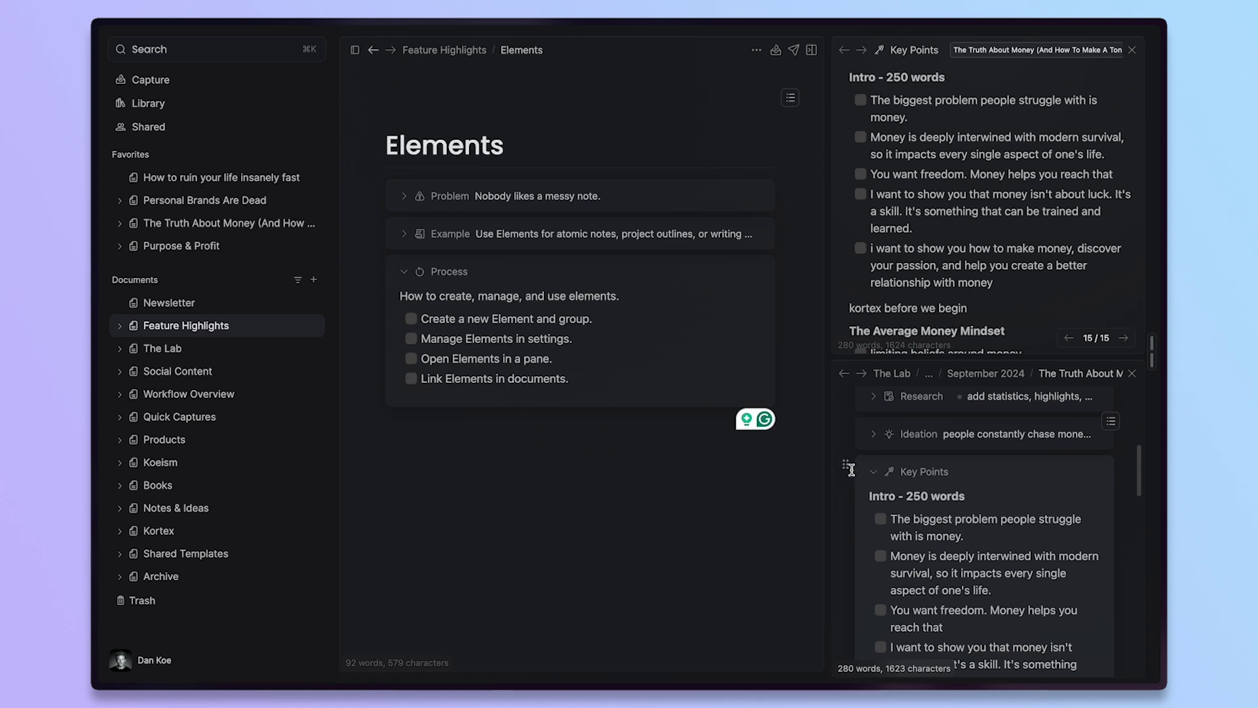
Copy a link to the Key Points element and paste it below the Process block
click(849, 471)
click(897, 382)
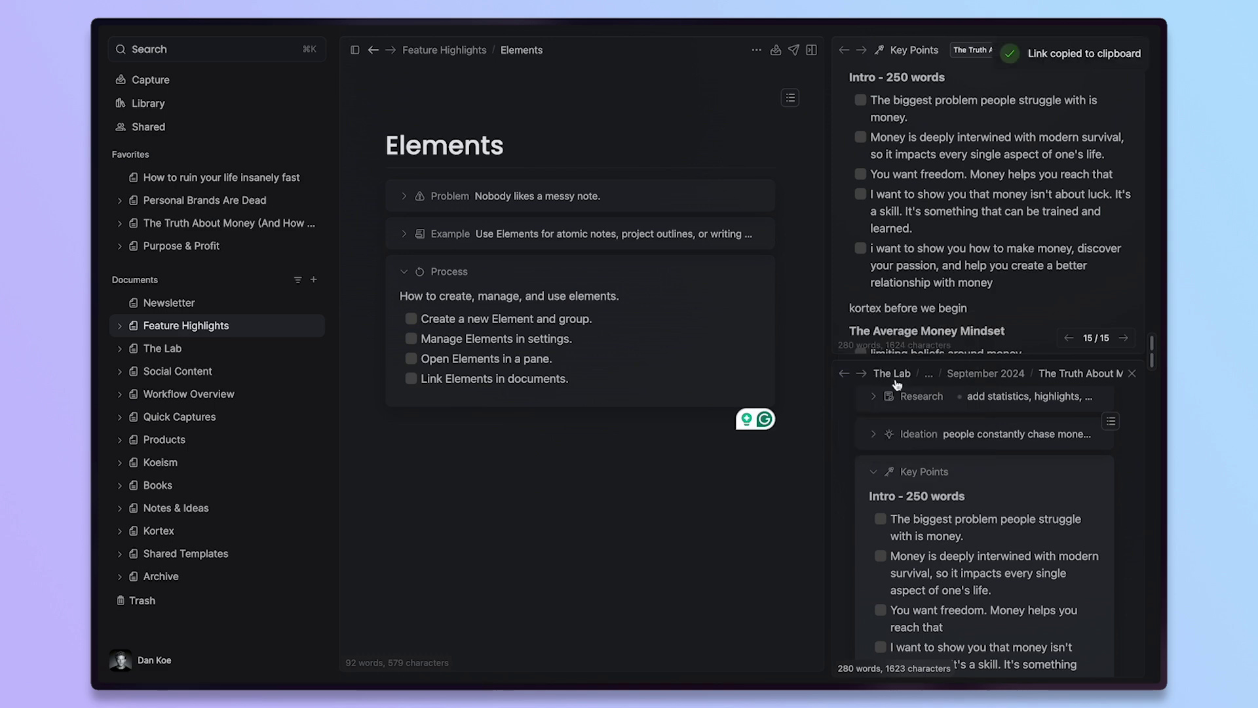
click(541, 429)
key(super+v)
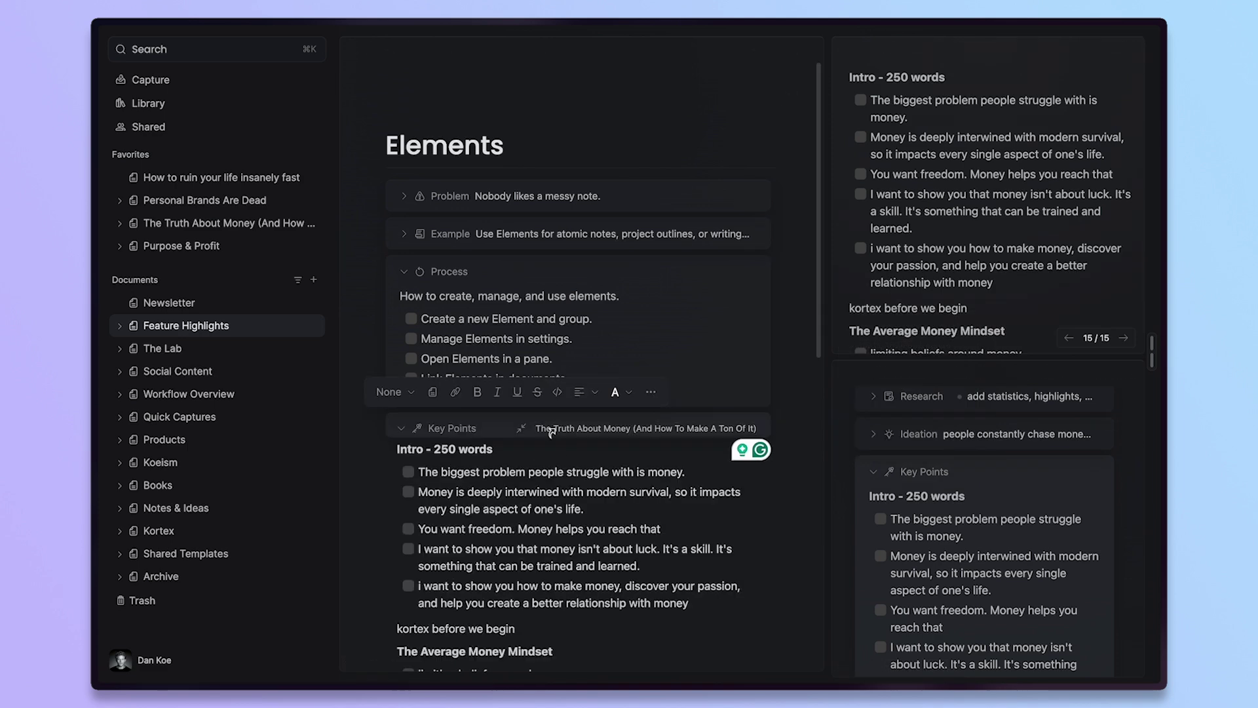
scroll(679, 420, down, 3)
scroll(680, 420, down, 3)
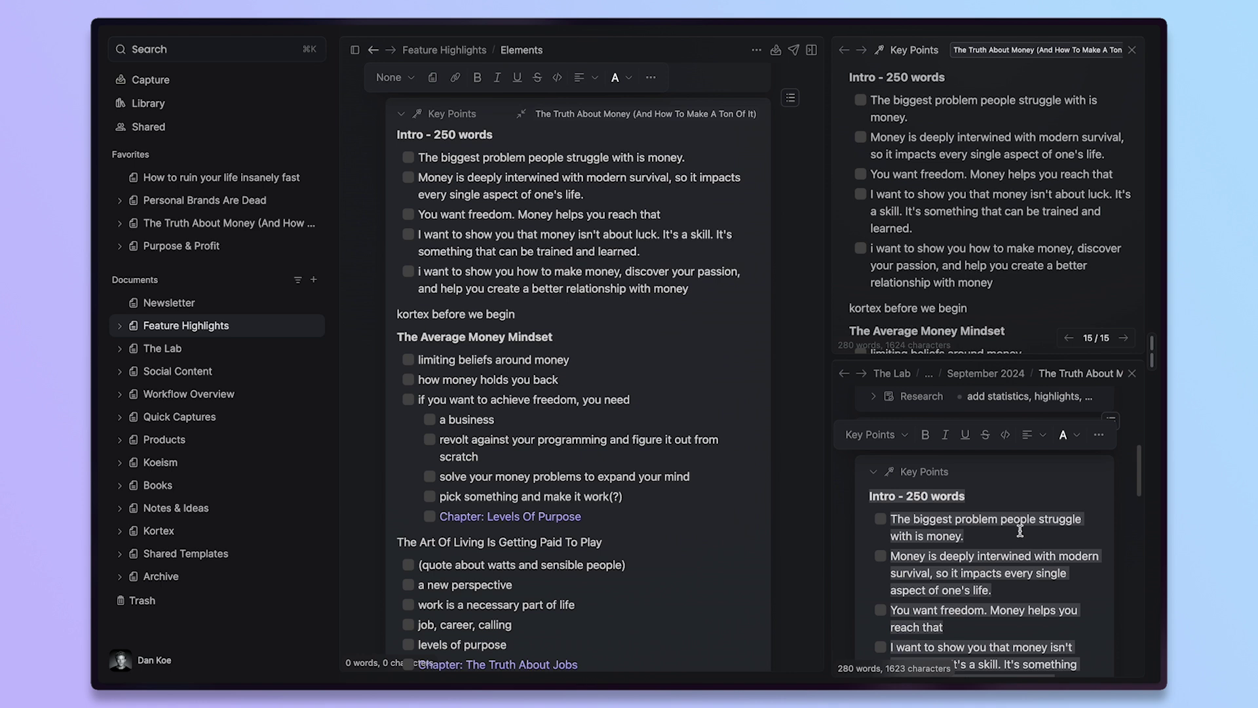
Edit the embedded 'Intro - 250 words' heading to test syncing, then collapse it to an inline link
click(476, 135)
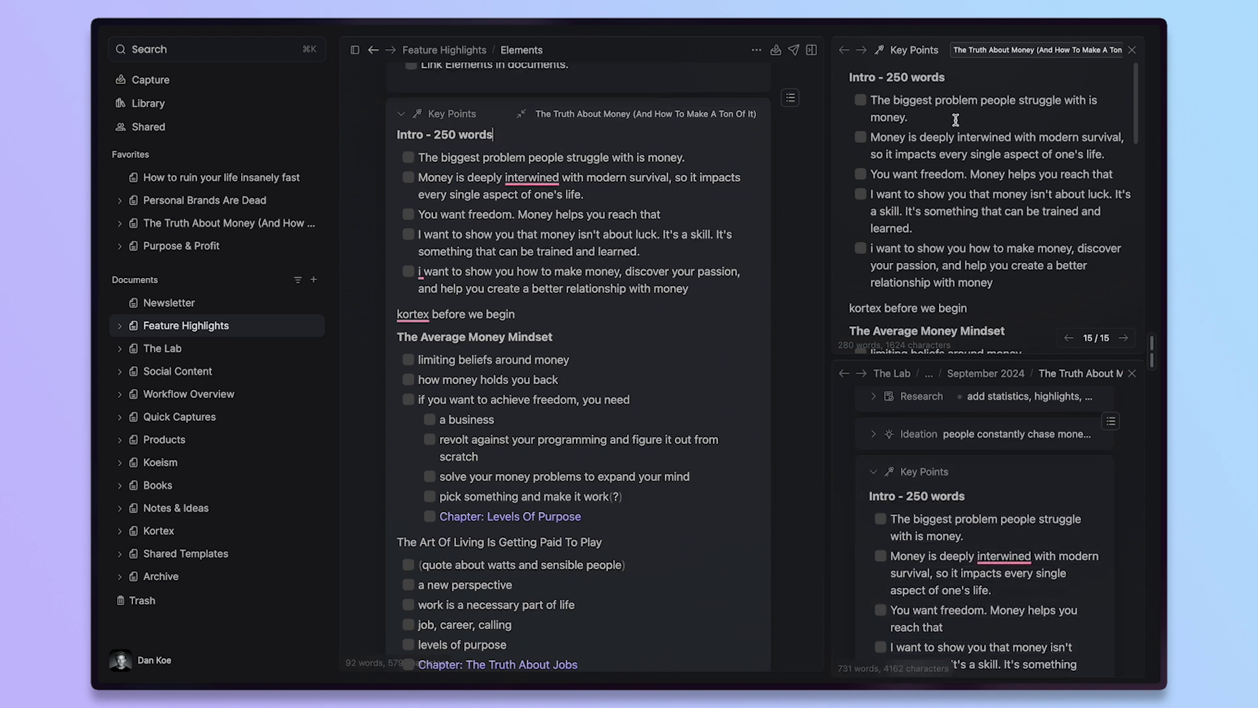
key(BackSpace)
key(BackSpace)
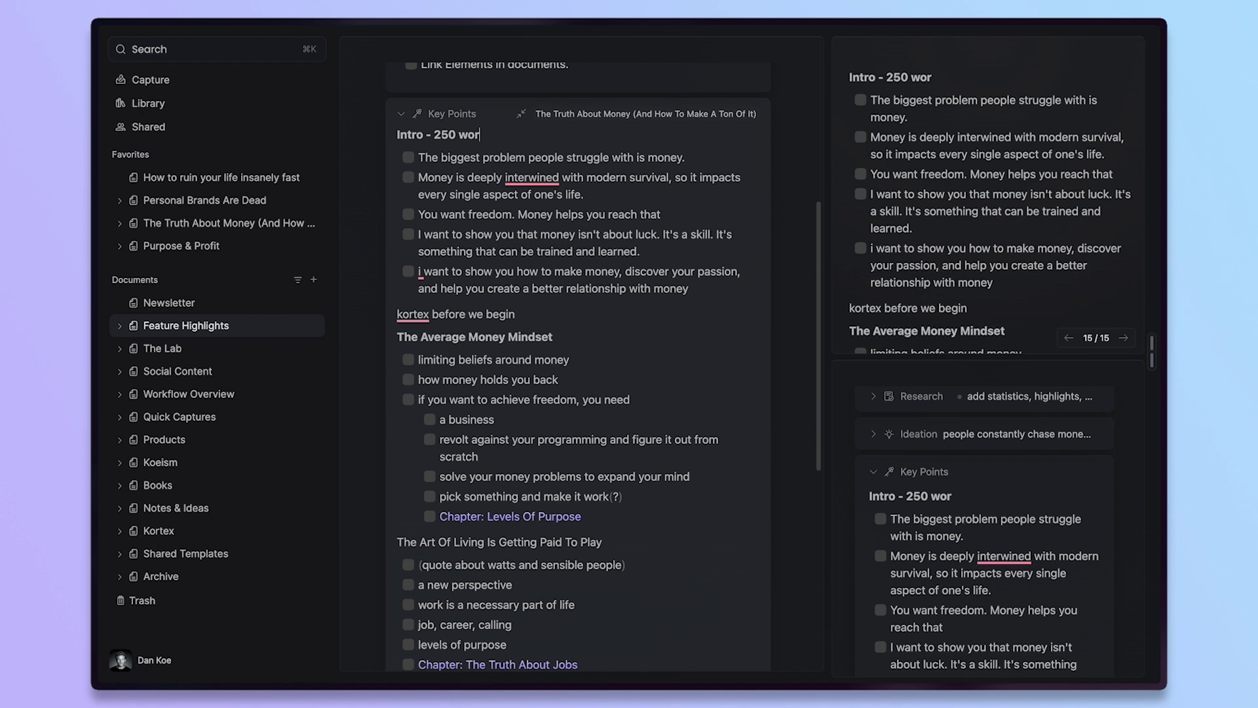
text(ds)
click(522, 116)
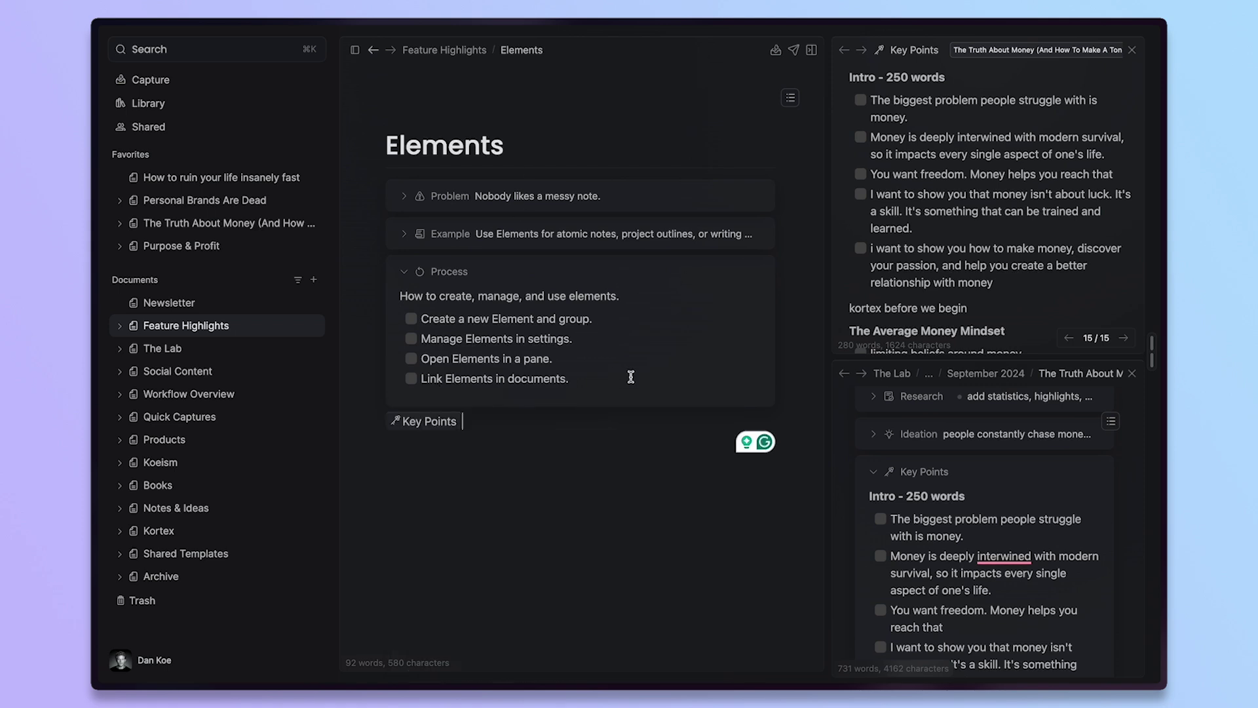
Delete the inline Key Points link and its leftover empty line
key(BackSpace)
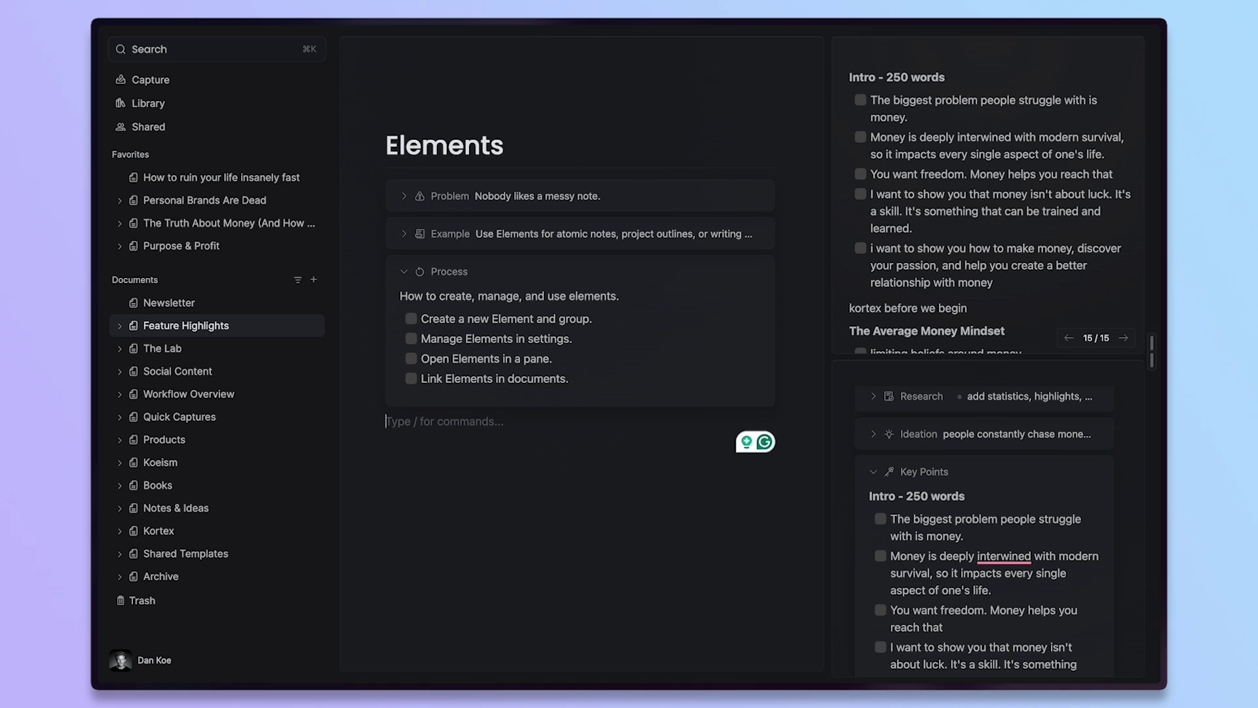
key(BackSpace)
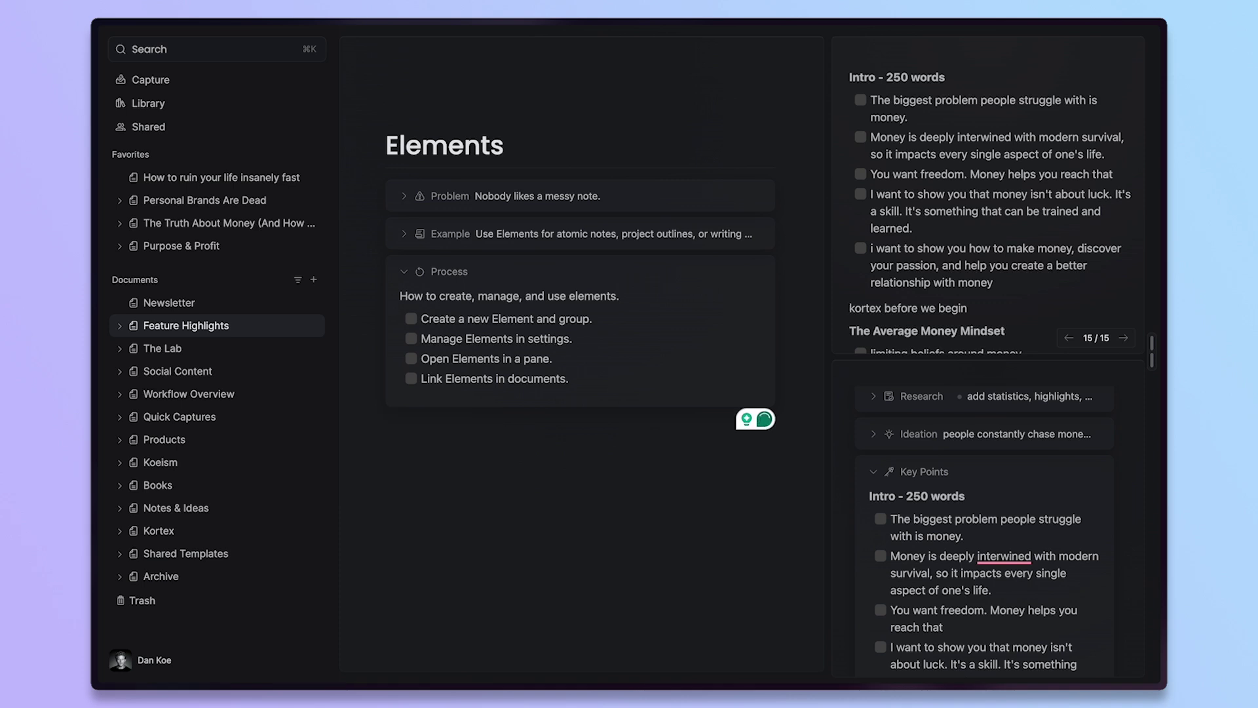